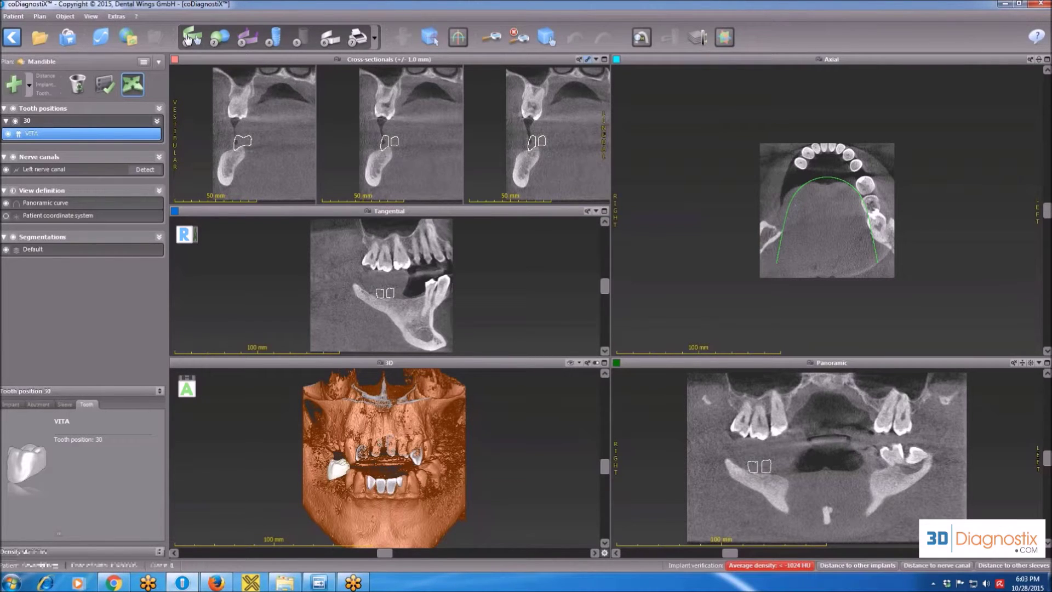
Open the panoramic curve for editing on an axial slice that shows the full lower jaw arch
{"action": "left_click", "coordinate": [188, 38]}
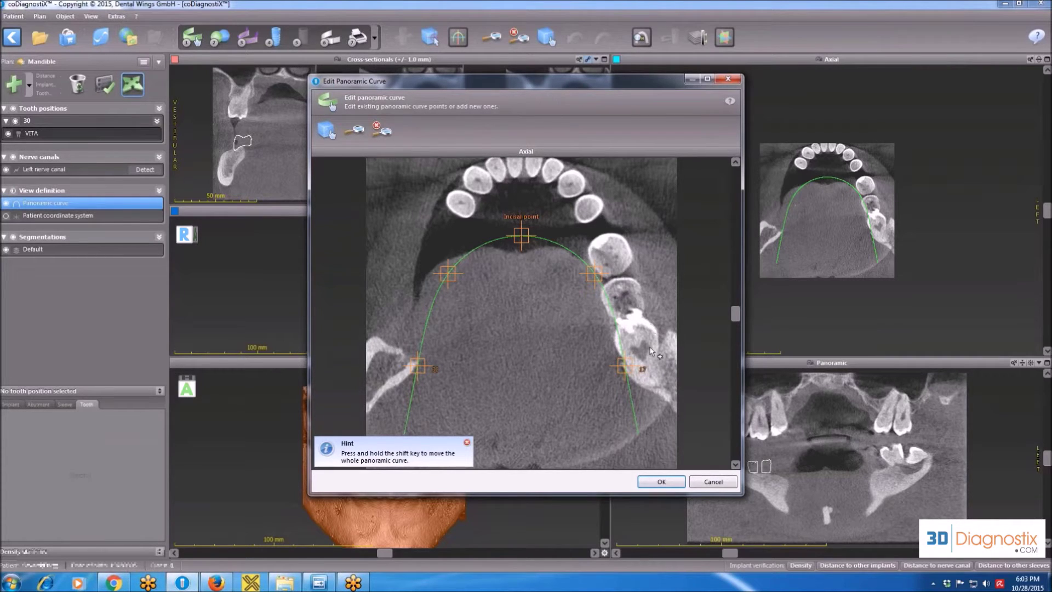
{"action": "left_click_drag", "start_coordinate": [735, 318], "coordinate": [727, 229]}
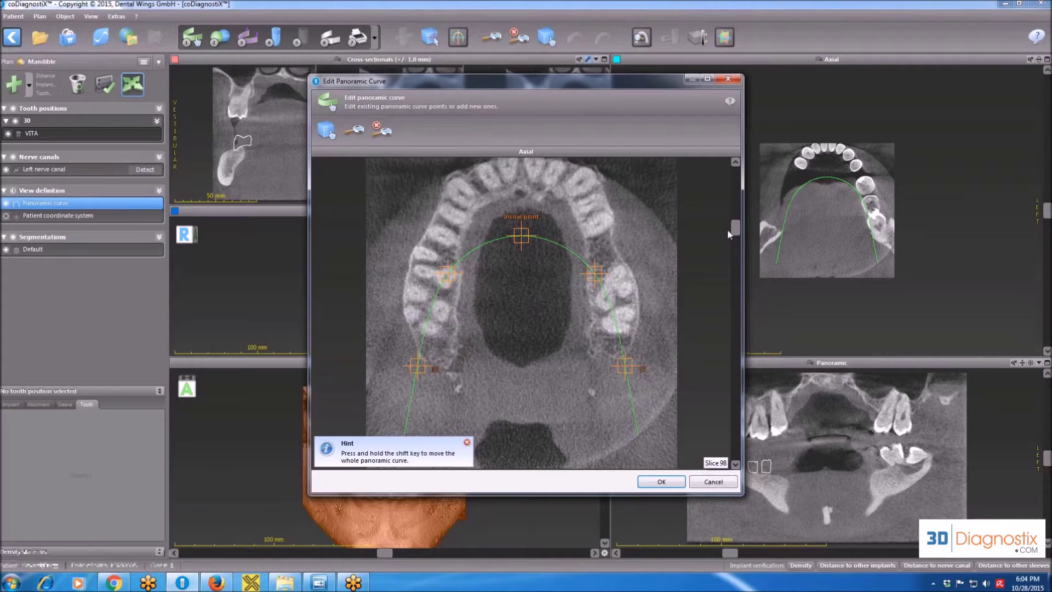
{"action": "scroll", "coordinate": [728, 229], "scroll_direction": "down", "scroll_amount": 1}
{"action": "left_click_drag", "start_coordinate": [728, 229], "coordinate": [735, 317]}
{"action": "scroll", "coordinate": [694, 310], "scroll_direction": "down", "scroll_amount": 10}
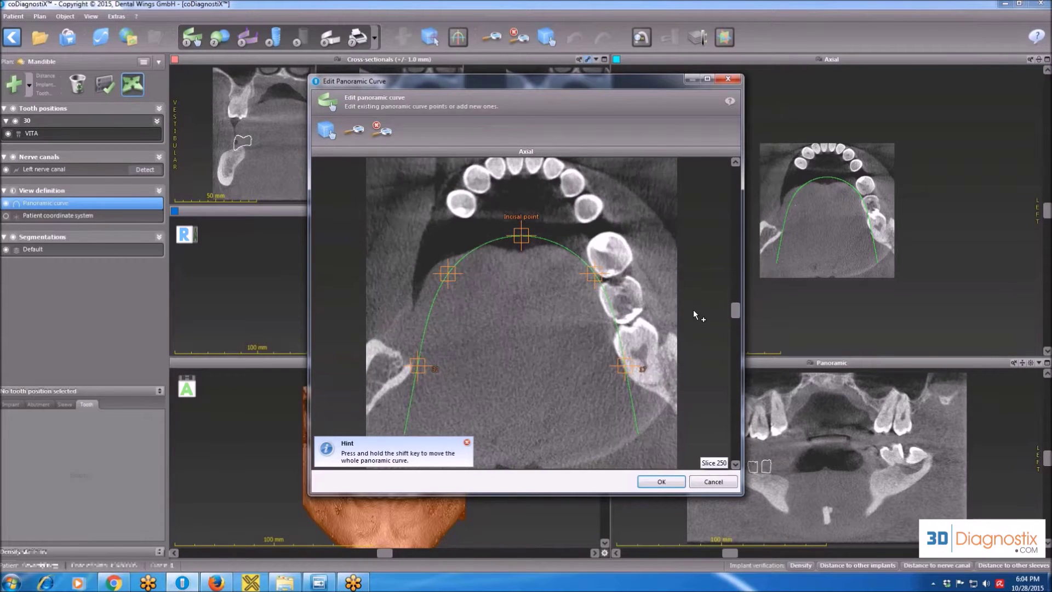
{"action": "scroll", "coordinate": [694, 321], "scroll_direction": "down", "scroll_amount": 7}
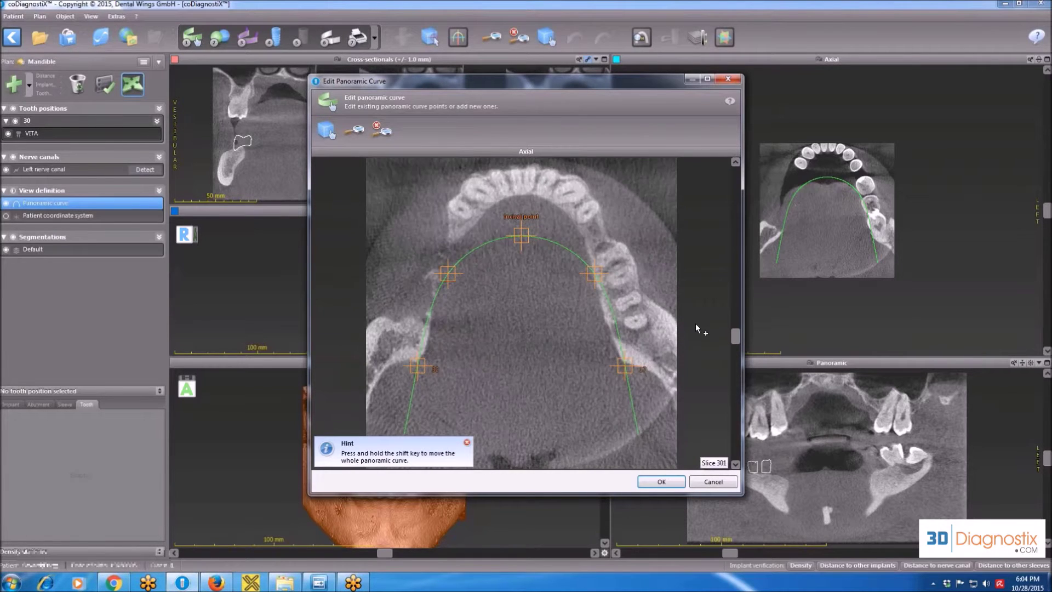
{"action": "scroll", "coordinate": [696, 321], "scroll_direction": "down", "scroll_amount": 4}
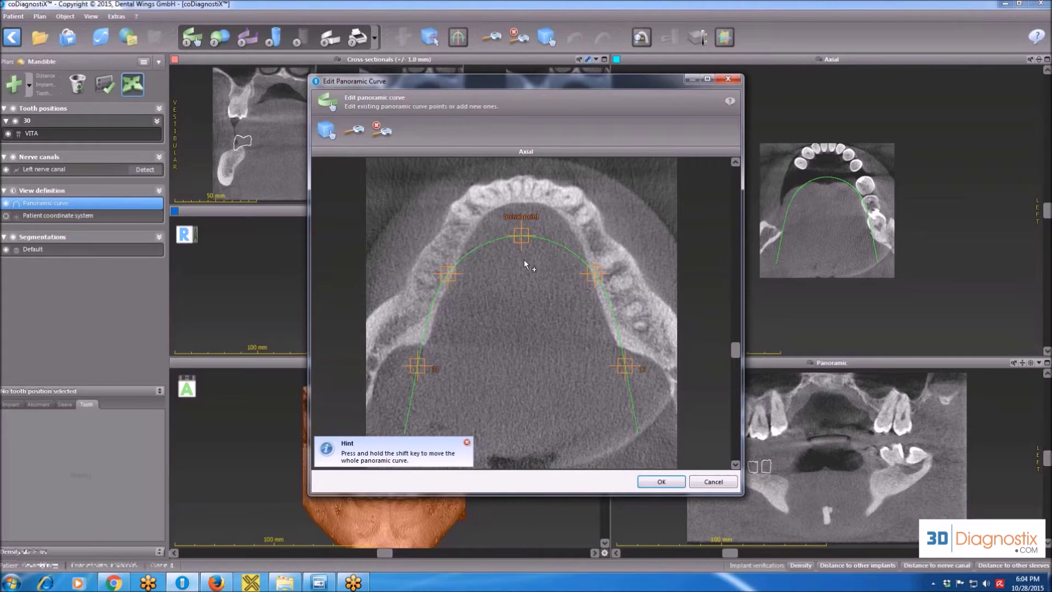
Reshape the panoramic curve by moving the incisal point and the lateral points onto the centre of the mandibular arch, and accept it
{"action": "left_click_drag", "start_coordinate": [524, 259], "coordinate": [522, 212]}
{"action": "left_click_drag", "start_coordinate": [447, 272], "coordinate": [452, 236]}
{"action": "left_click_drag", "start_coordinate": [422, 333], "coordinate": [412, 316]}
{"action": "left_click_drag", "start_coordinate": [596, 266], "coordinate": [595, 242]}
{"action": "left_click_drag", "start_coordinate": [453, 237], "coordinate": [456, 230]}
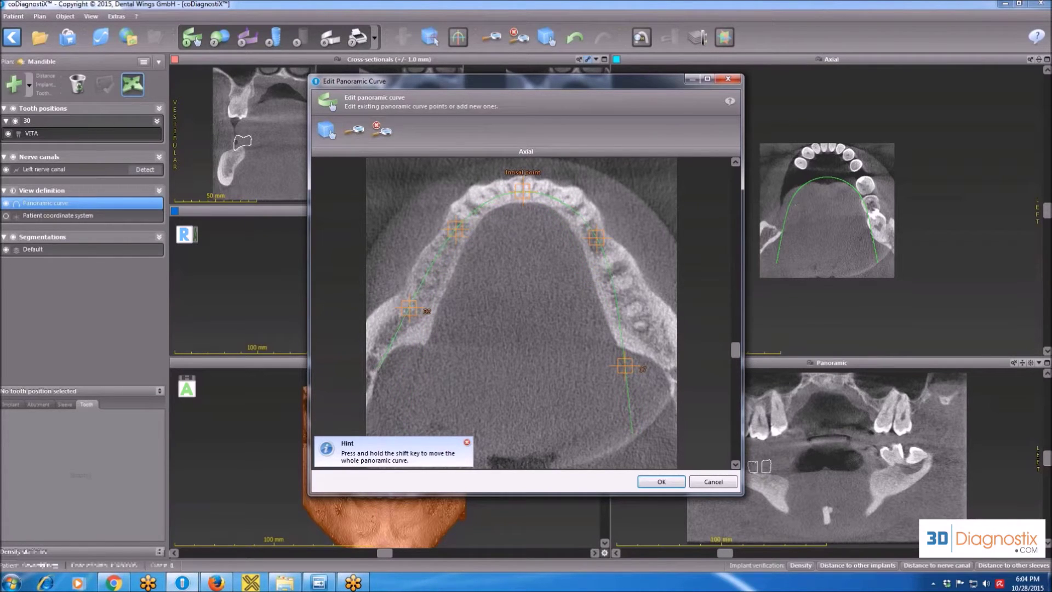
{"action": "left_click_drag", "start_coordinate": [624, 366], "coordinate": [650, 337]}
{"action": "left_click", "coordinate": [653, 483]}
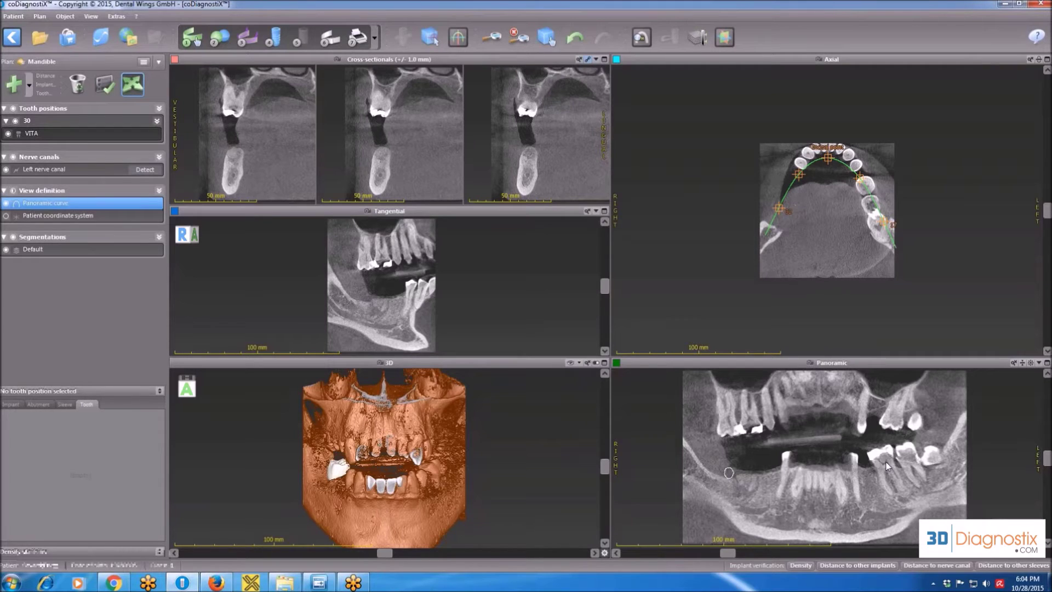
Examine the reshaped curve's result by enlarging the panoramic view and going through its slices across both jaws
{"action": "scroll", "coordinate": [729, 472], "scroll_direction": "down", "scroll_amount": 1}
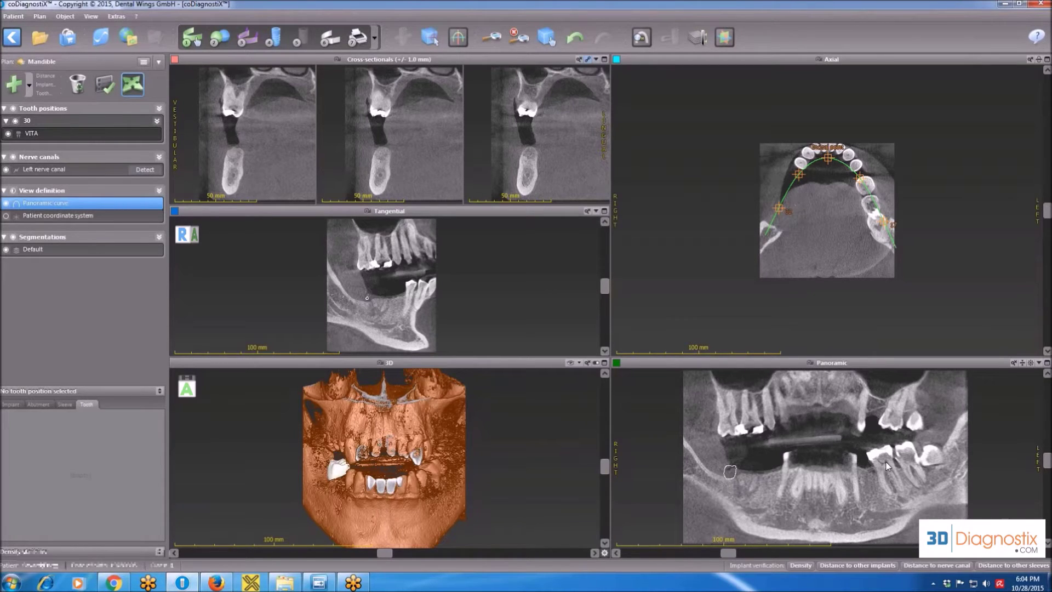
{"action": "scroll", "coordinate": [887, 465], "scroll_direction": "down", "scroll_amount": 1}
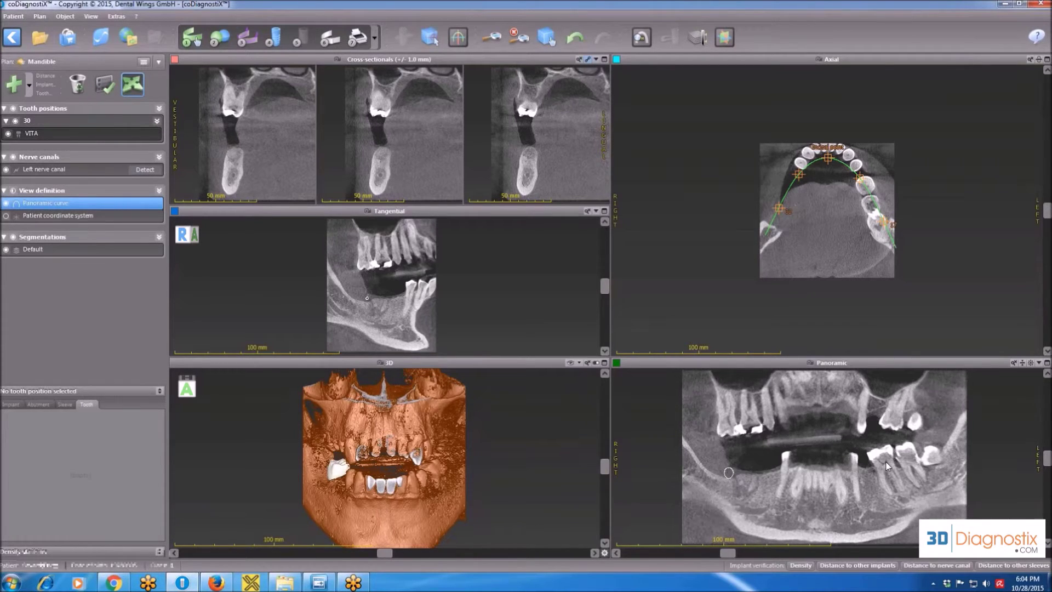
{"action": "double_click", "coordinate": [903, 363]}
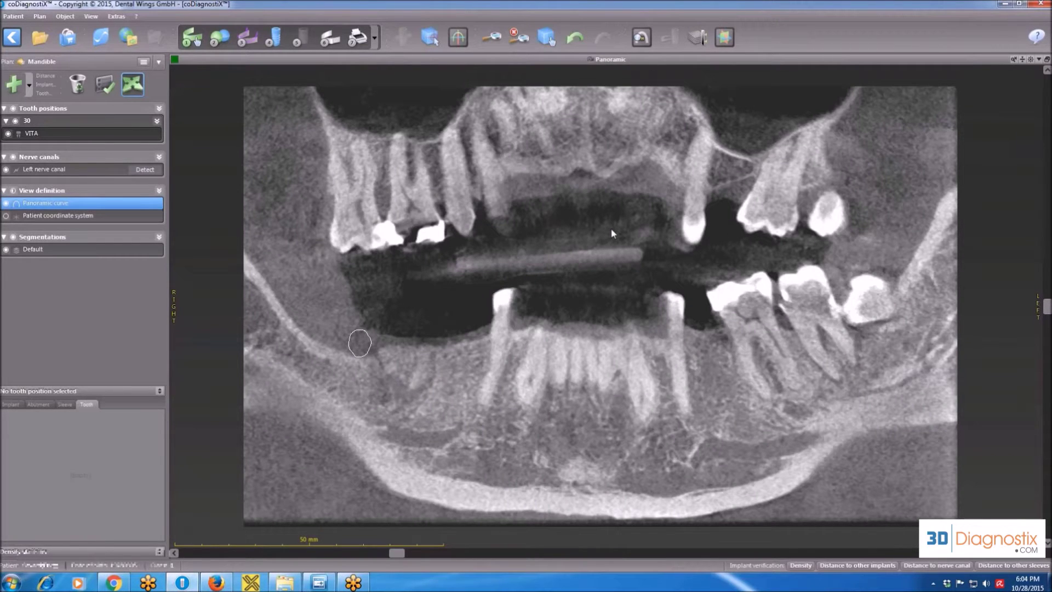
{"action": "scroll", "coordinate": [679, 308], "scroll_direction": "down", "scroll_amount": 5}
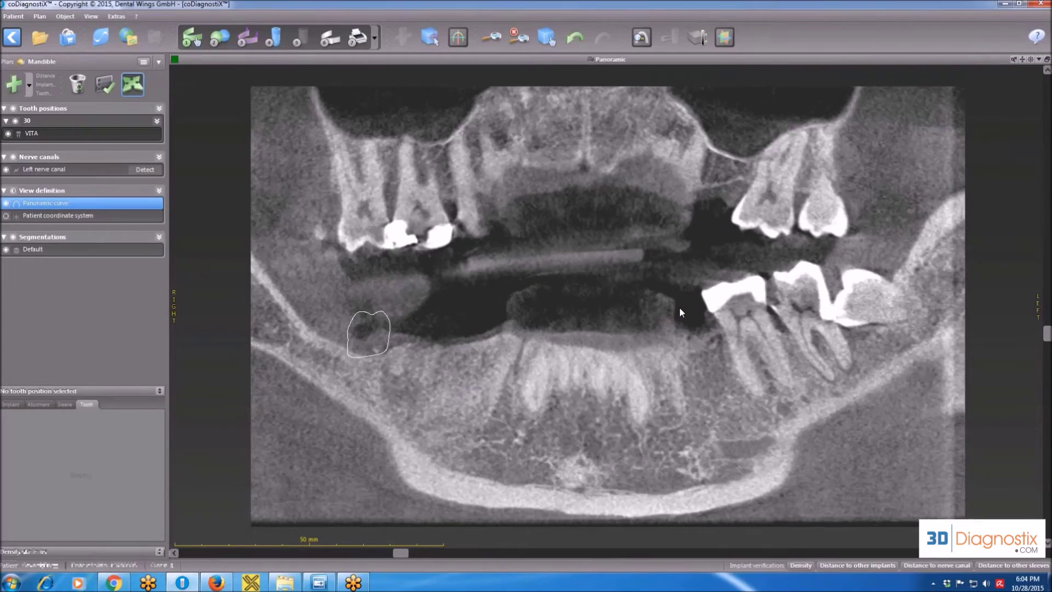
{"action": "scroll", "coordinate": [679, 310], "scroll_direction": "up", "scroll_amount": 4}
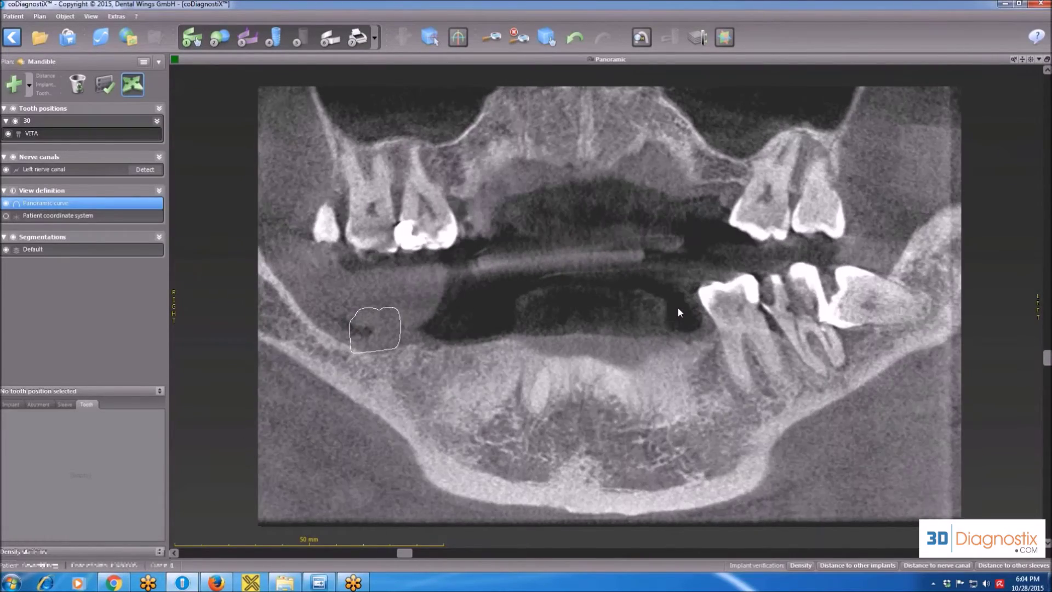
{"action": "scroll", "coordinate": [678, 312], "scroll_direction": "up", "scroll_amount": 4}
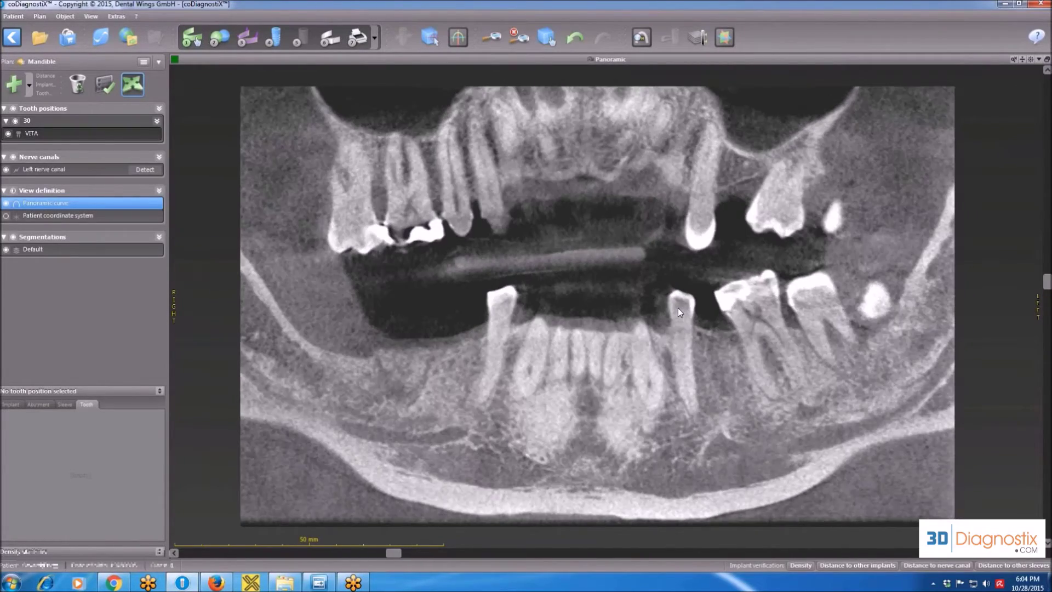
{"action": "scroll", "coordinate": [678, 311], "scroll_direction": "up", "scroll_amount": 2}
{"action": "scroll", "coordinate": [678, 308], "scroll_direction": "up", "scroll_amount": 2}
{"action": "scroll", "coordinate": [678, 307], "scroll_direction": "down", "scroll_amount": 3}
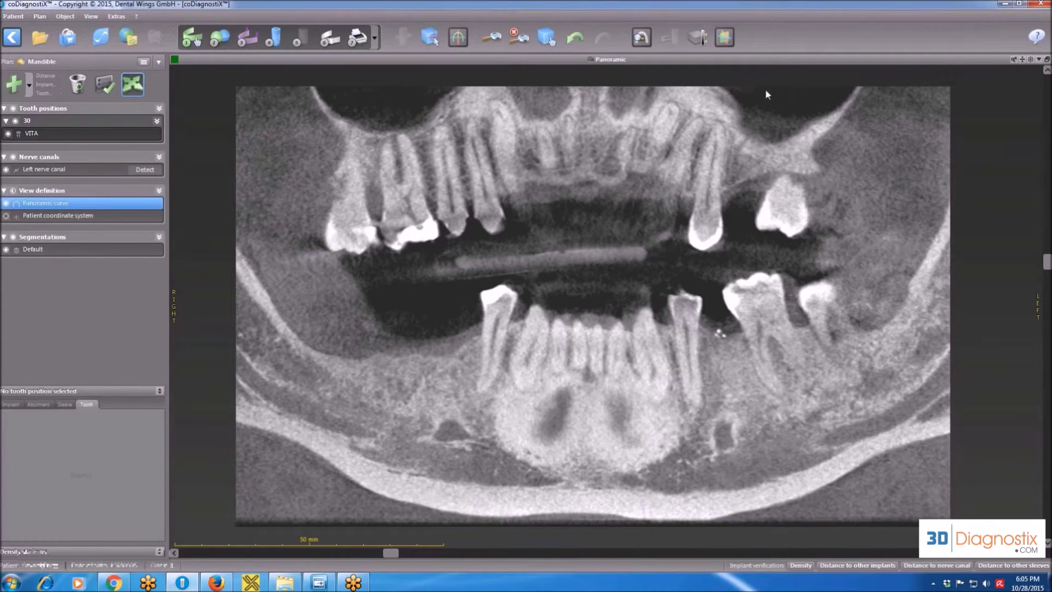
Switch the panoramic view to its X-ray-like display and delete the VITA tooth at position 30
{"action": "left_click", "coordinate": [1031, 60]}
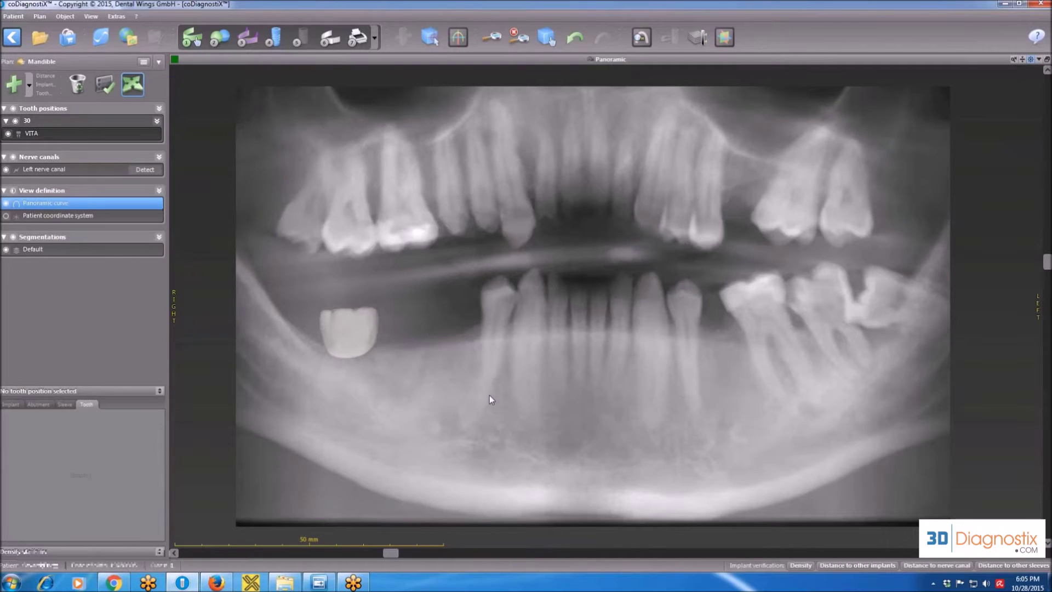
{"action": "left_click", "coordinate": [85, 131]}
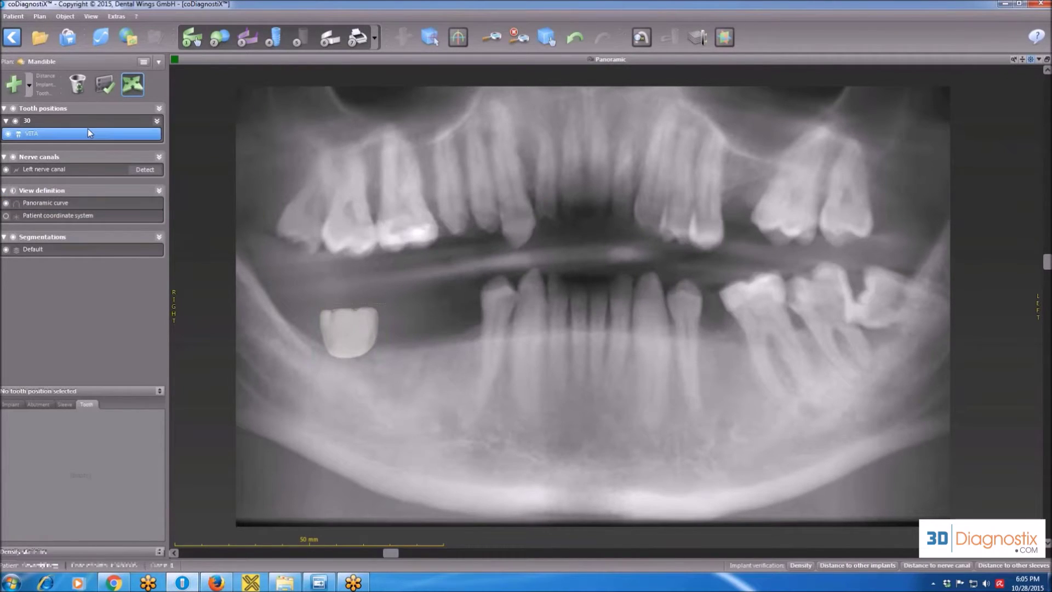
{"action": "right_click", "coordinate": [87, 129]}
{"action": "left_click", "coordinate": [116, 153]}
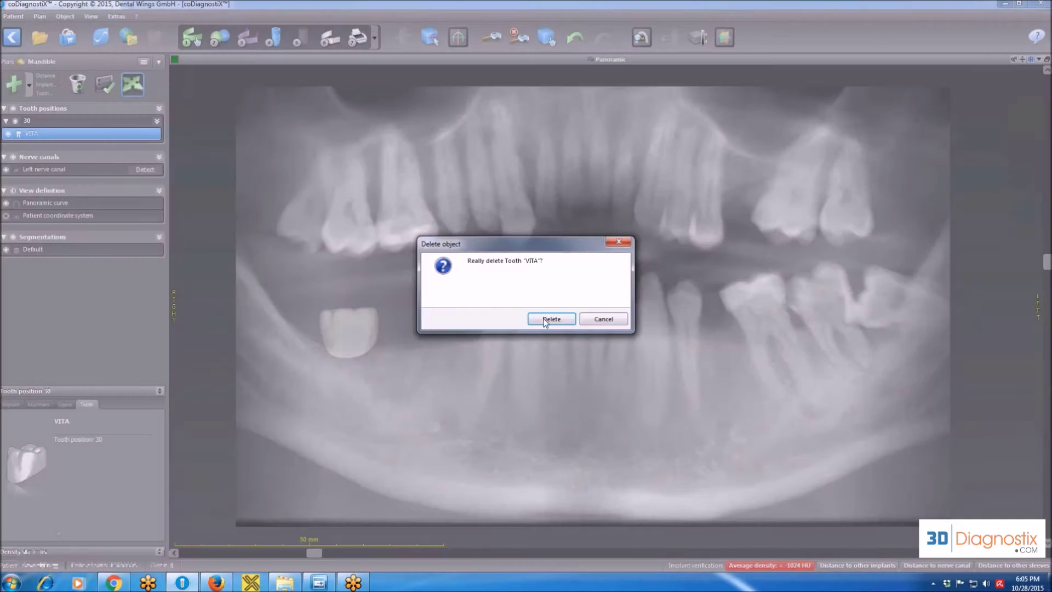
{"action": "left_click", "coordinate": [545, 320]}
Start a model scan import and load the lower jaw STL file from the Old folder with no reduction
{"action": "left_click", "coordinate": [217, 38]}
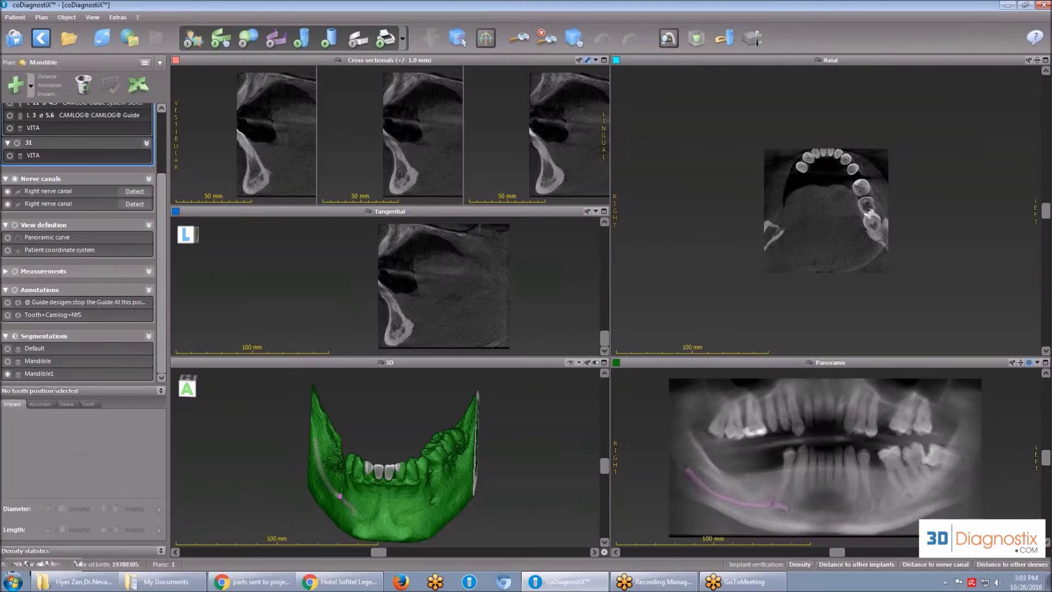
{"action": "left_click", "coordinate": [250, 38]}
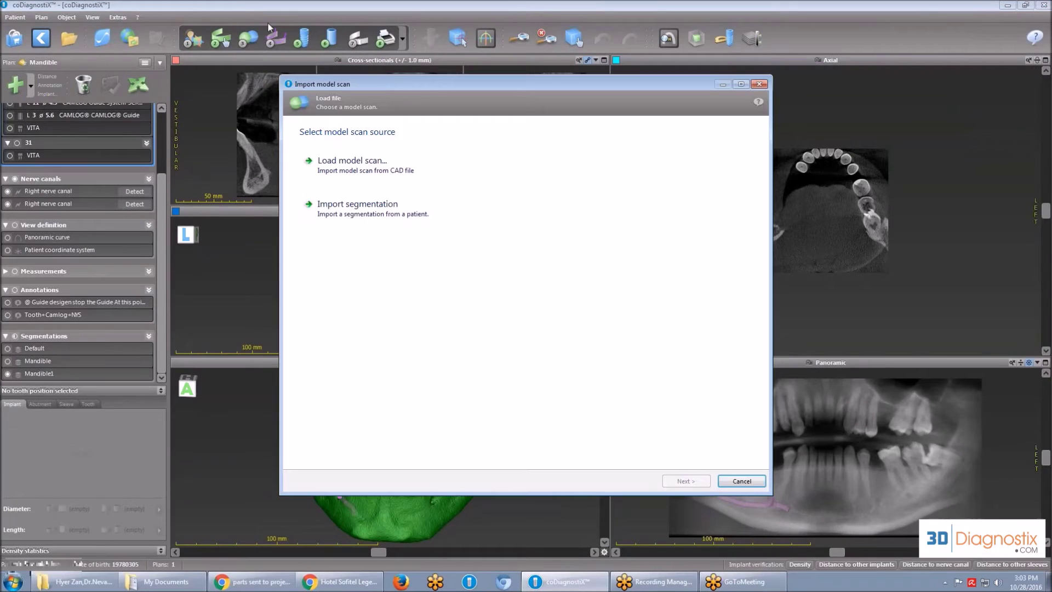
{"action": "left_click", "coordinate": [352, 162]}
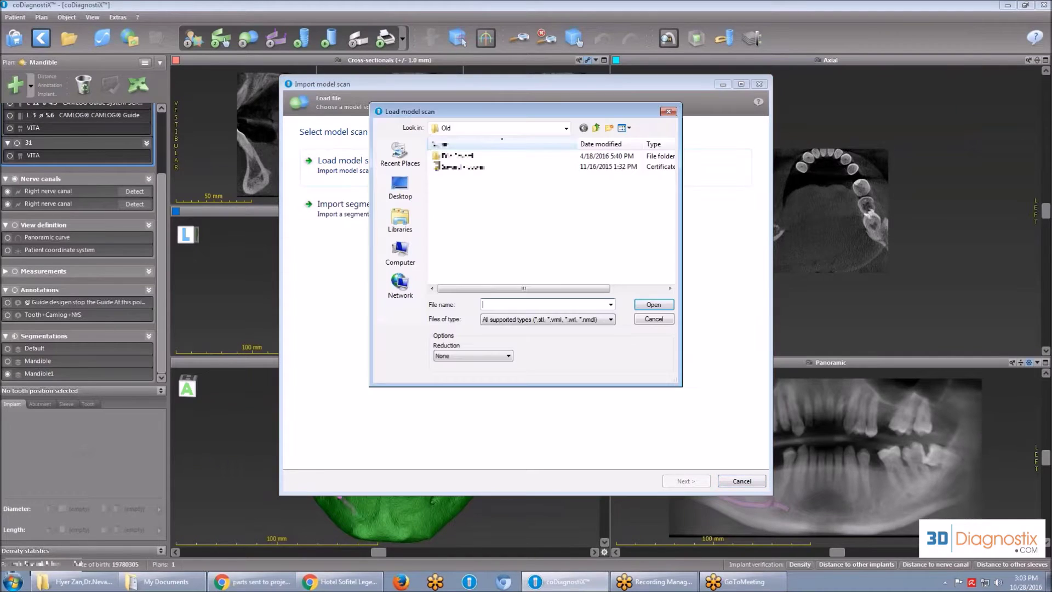
{"action": "left_click", "coordinate": [463, 166]}
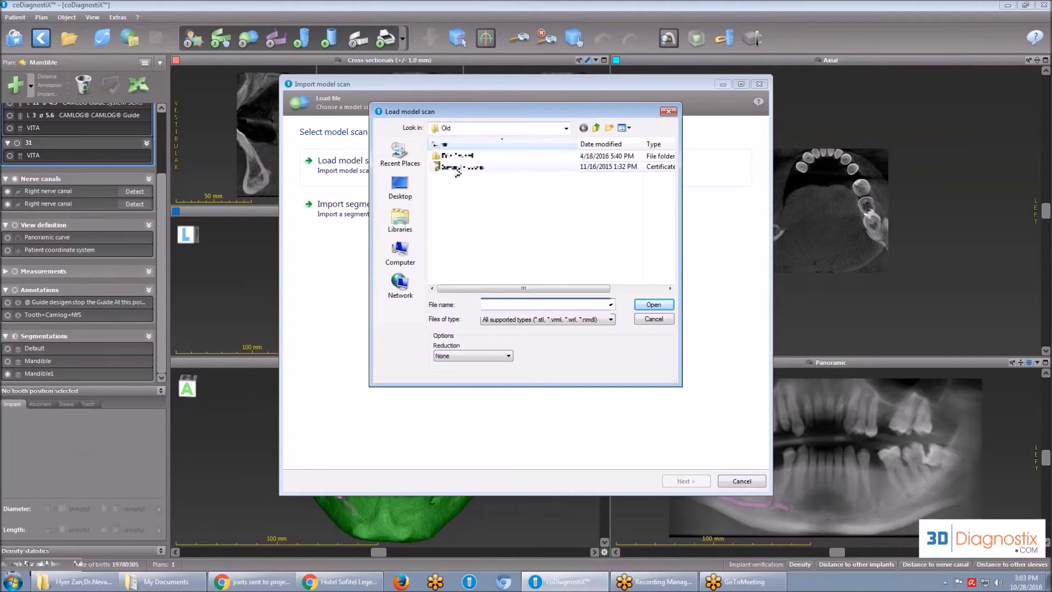
{"action": "left_click", "coordinate": [564, 128]}
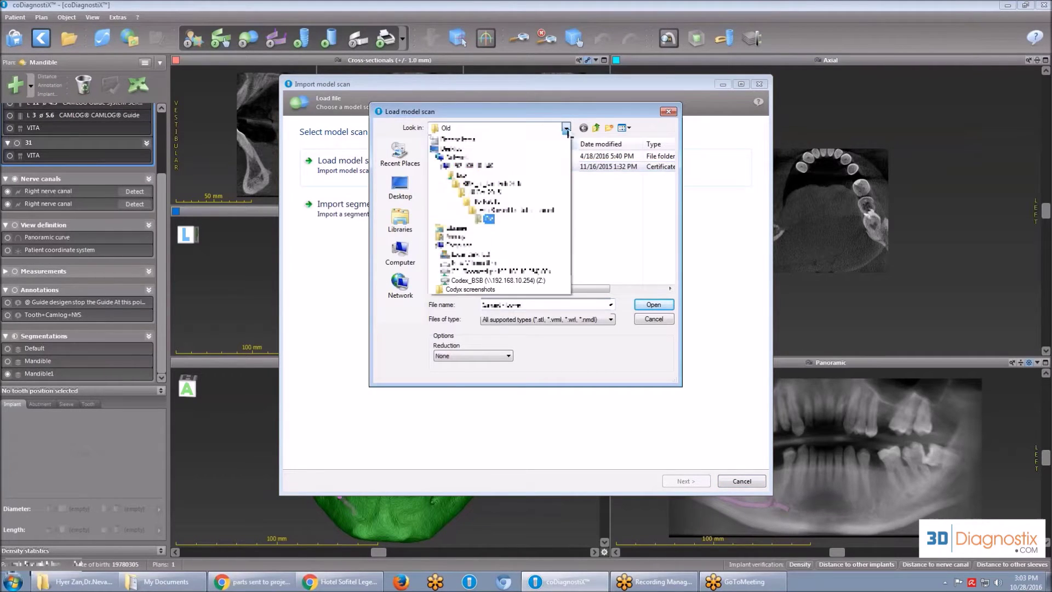
{"action": "left_click", "coordinate": [605, 209]}
{"action": "left_click", "coordinate": [498, 170]}
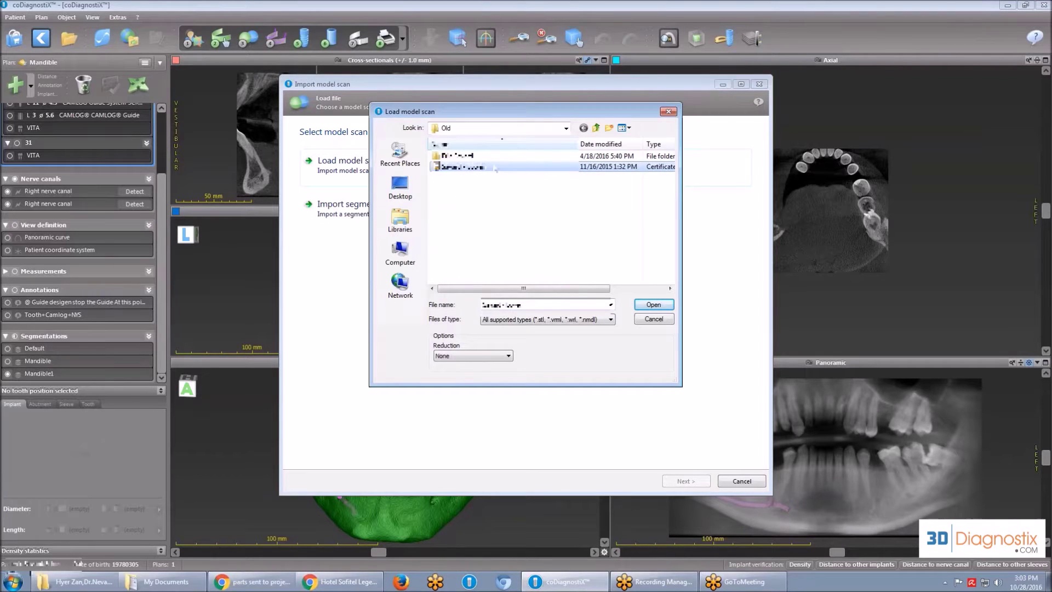
{"action": "left_click", "coordinate": [654, 304]}
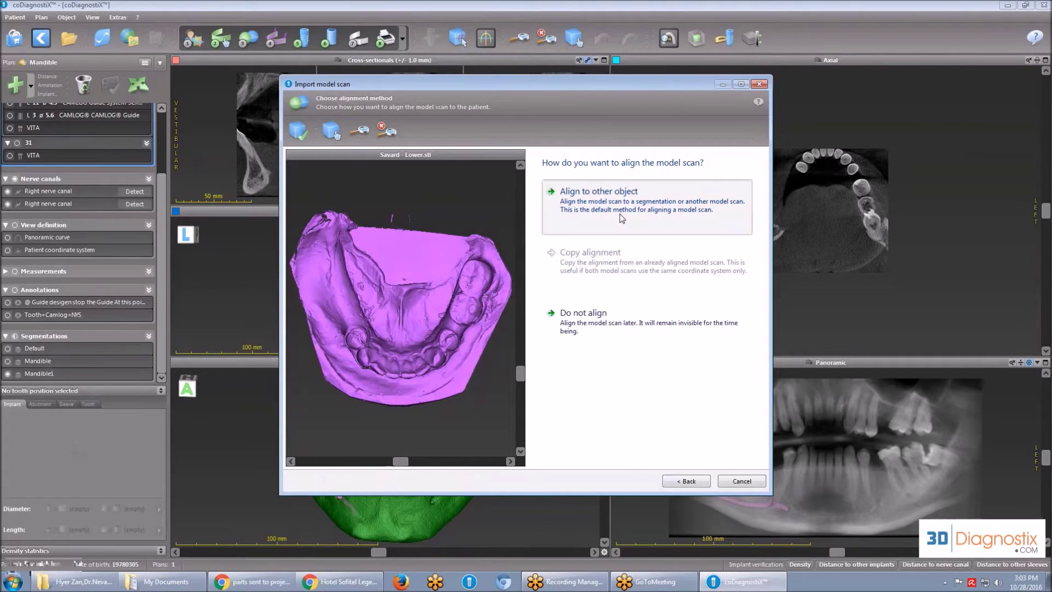
Choose to align the model scan to another object and use only the Mandible1 segmentation as the registration object
{"action": "left_click", "coordinate": [619, 214]}
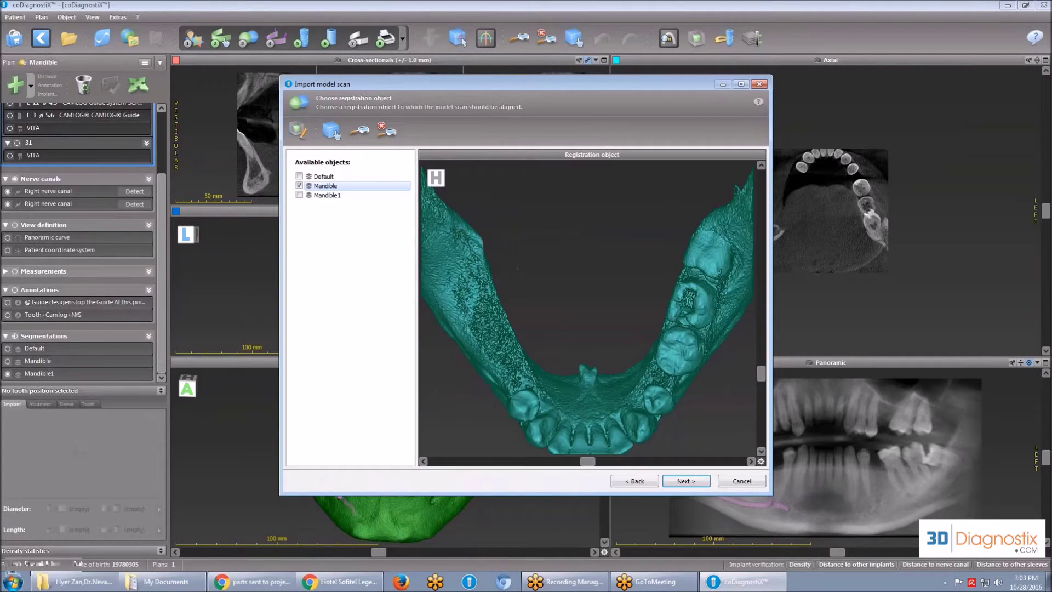
{"action": "left_click", "coordinate": [300, 196]}
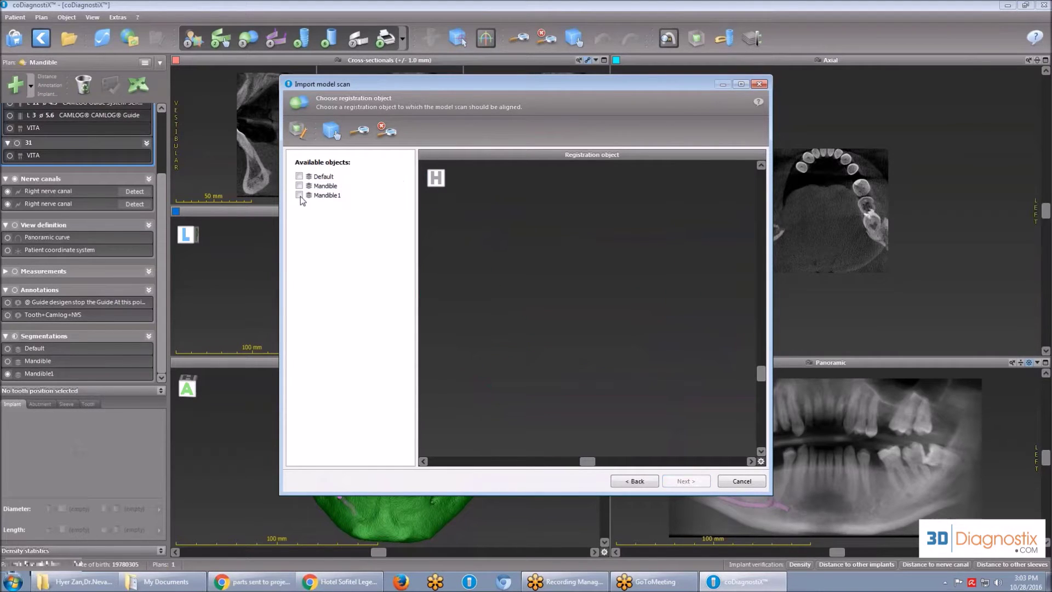
{"action": "left_click", "coordinate": [300, 196]}
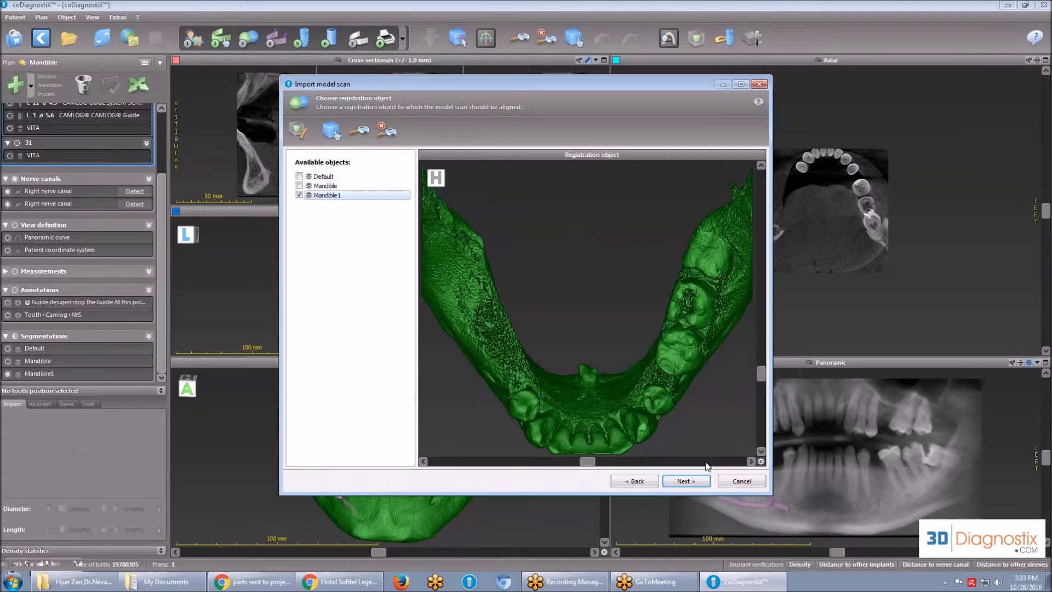
{"action": "left_click", "coordinate": [679, 481]}
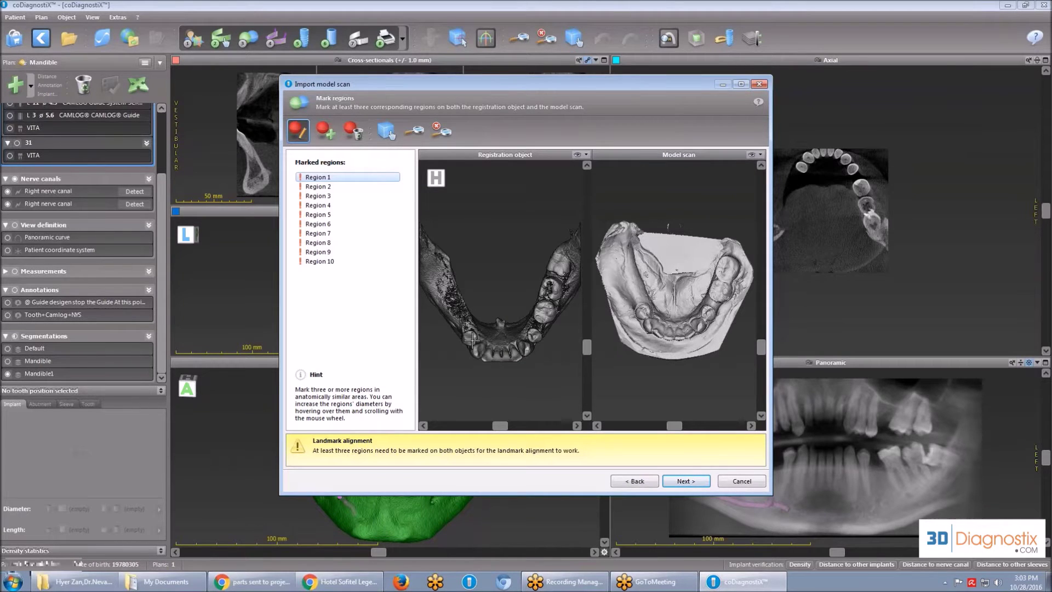
Mark Region 1 on the rearmost right tooth and Region 2 on the neighbouring front teeth, on both the registration object and the model scan
{"action": "scroll", "coordinate": [471, 337], "scroll_direction": "up", "scroll_amount": 3}
{"action": "scroll", "coordinate": [467, 341], "scroll_direction": "up", "scroll_amount": 4}
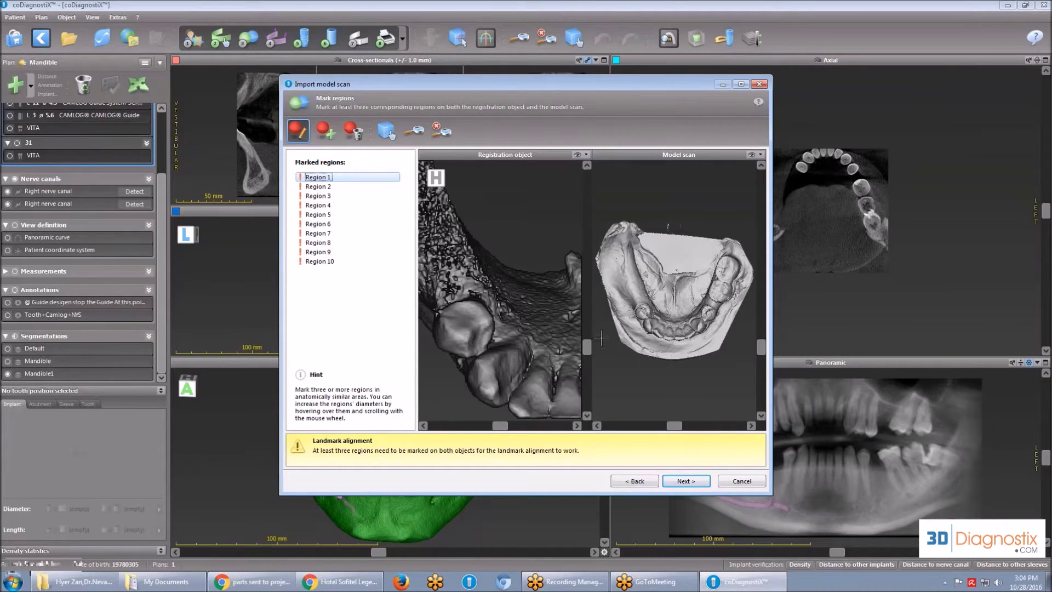
{"action": "scroll", "coordinate": [644, 312], "scroll_direction": "up", "scroll_amount": 5}
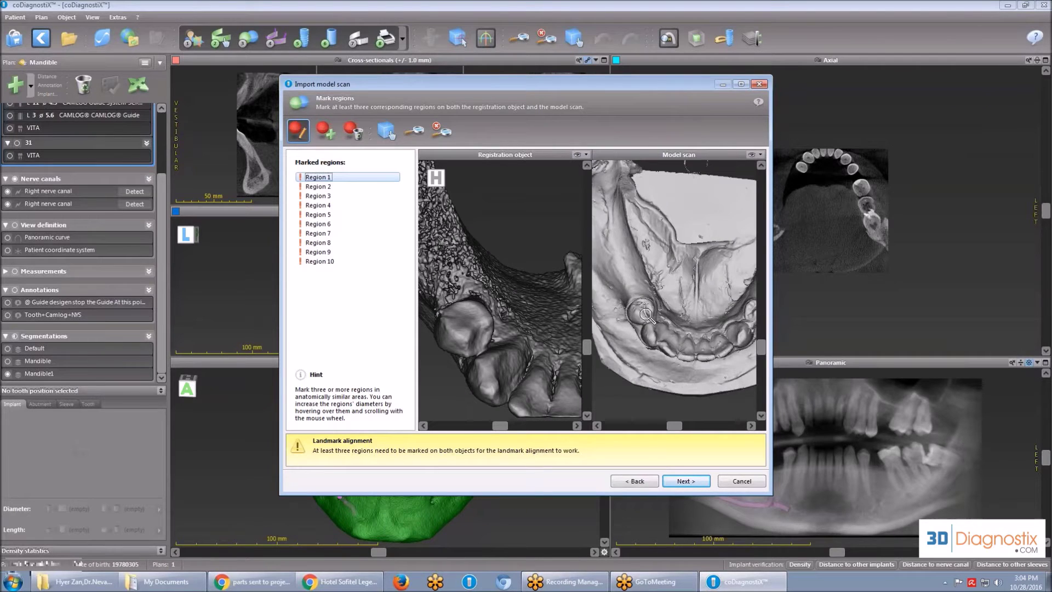
{"action": "scroll", "coordinate": [635, 312], "scroll_direction": "up", "scroll_amount": 2}
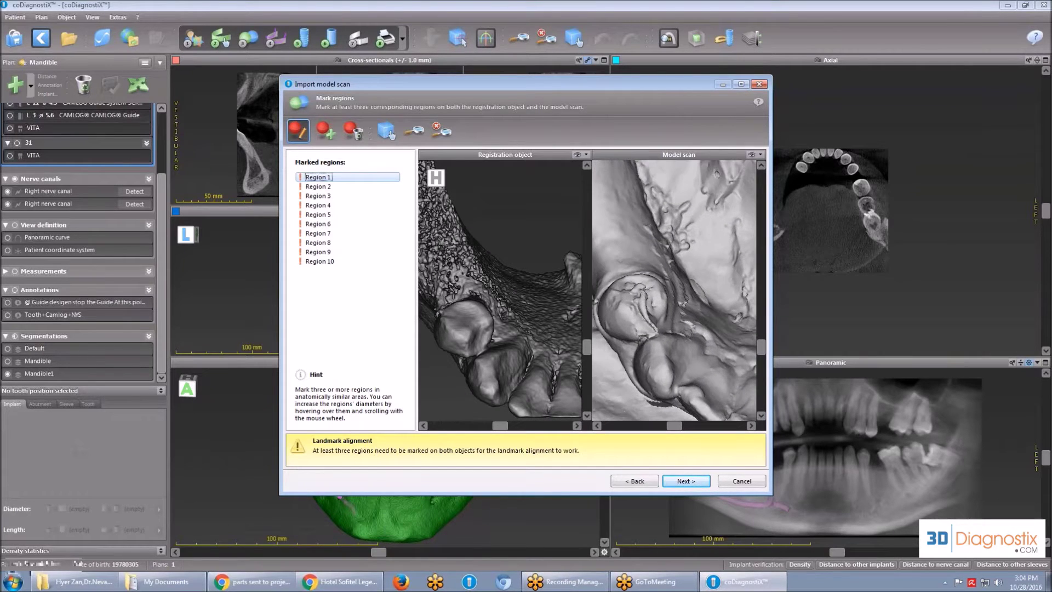
{"action": "left_click", "coordinate": [633, 315]}
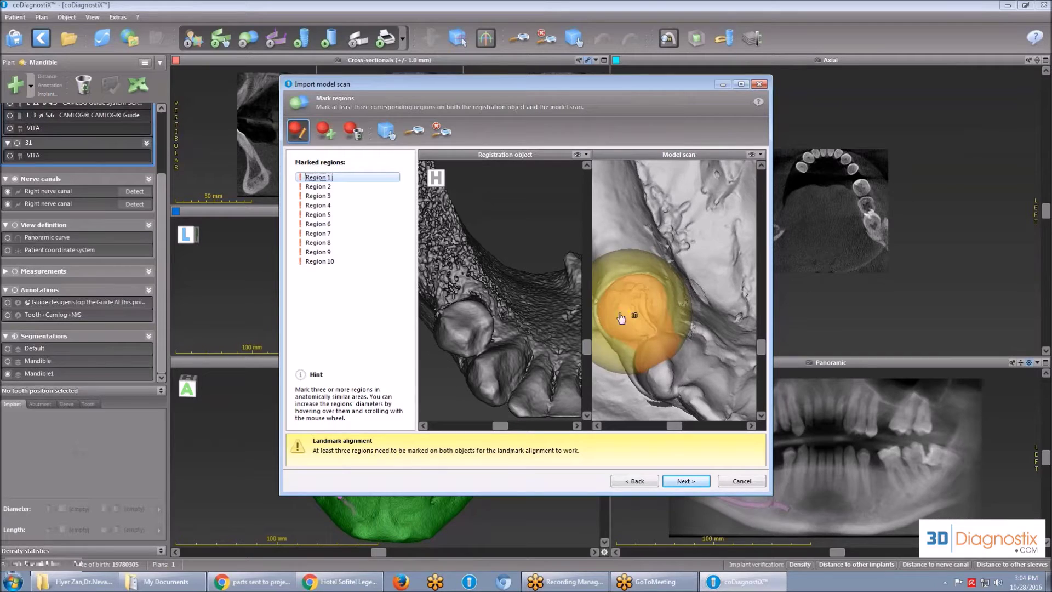
{"action": "left_click", "coordinate": [458, 334]}
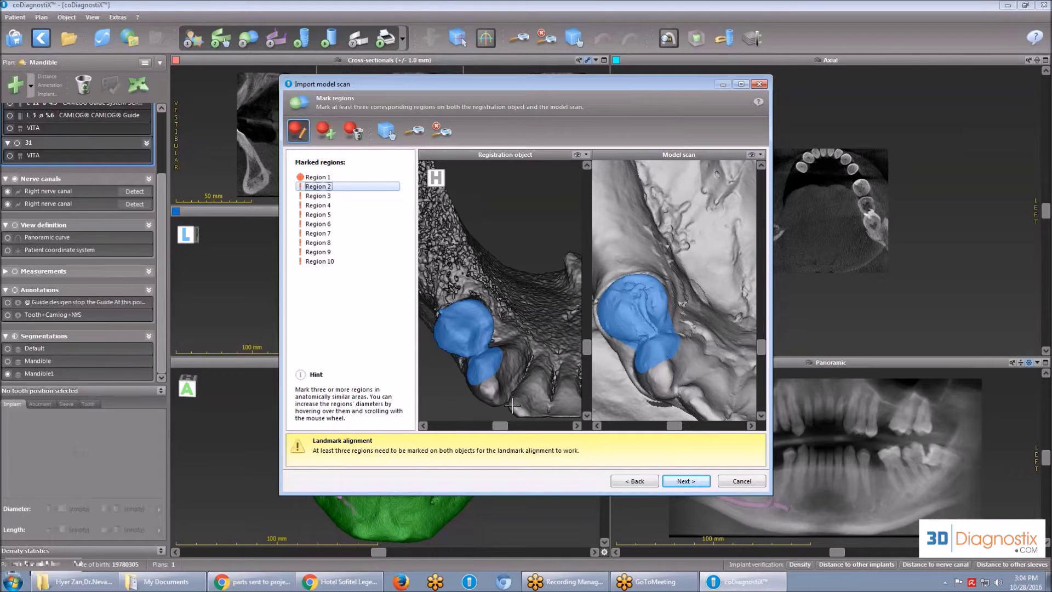
{"action": "left_click", "coordinate": [513, 406]}
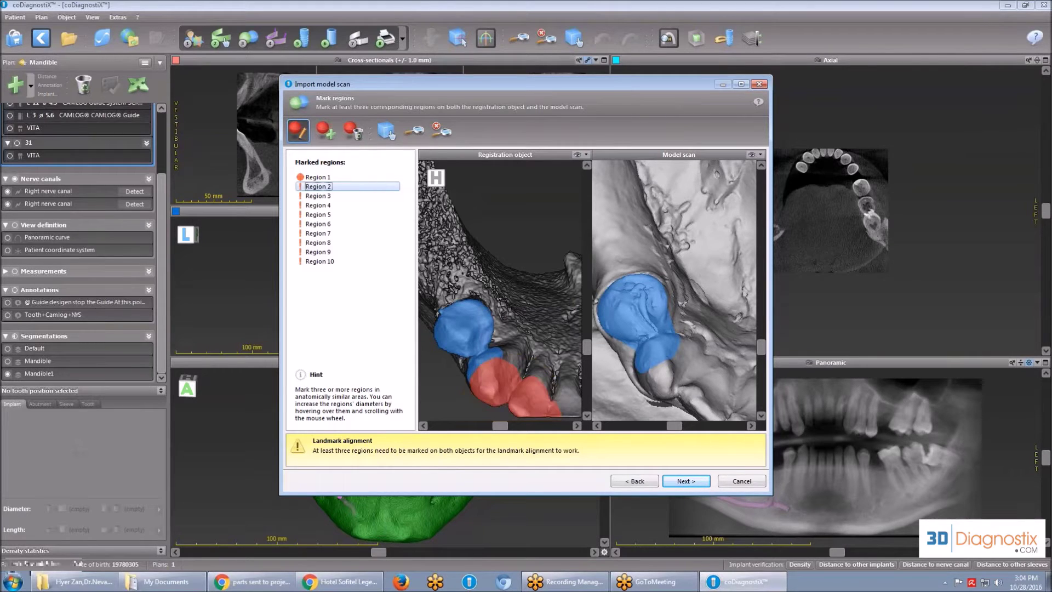
{"action": "left_click", "coordinate": [690, 401]}
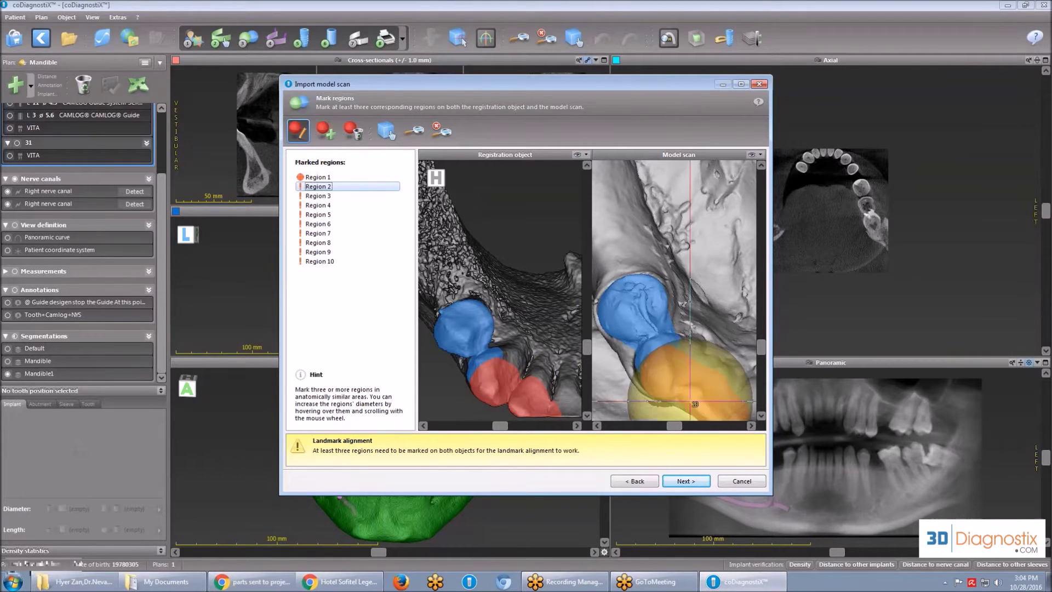
Add an extra region, Region 11, and mark it on the left canine on both the registration object and the model scan
{"action": "scroll", "coordinate": [577, 377], "scroll_direction": "down", "scroll_amount": 5}
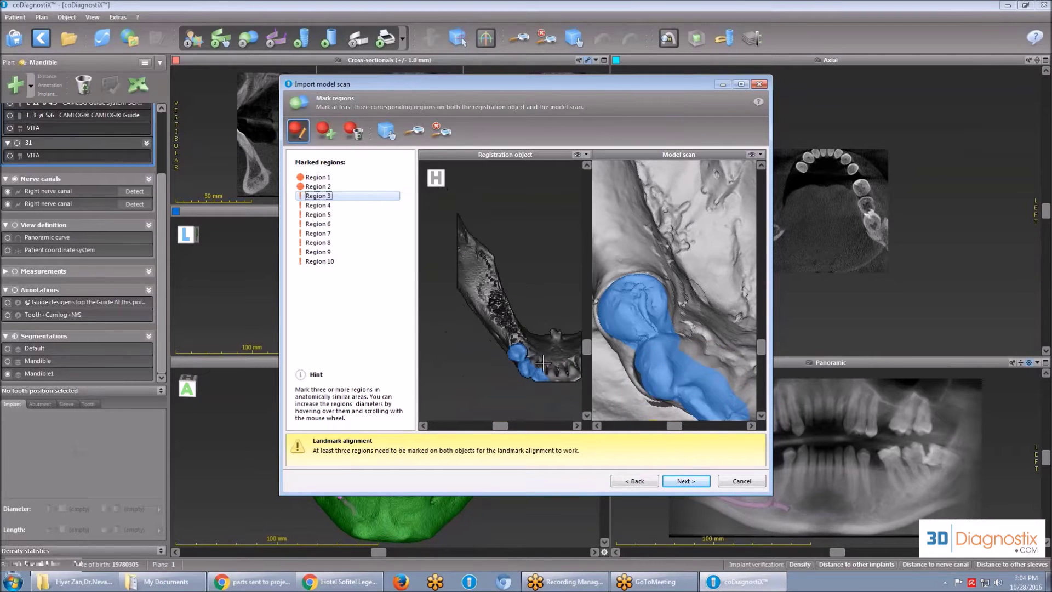
{"action": "scroll", "coordinate": [576, 377], "scroll_direction": "down", "scroll_amount": 1}
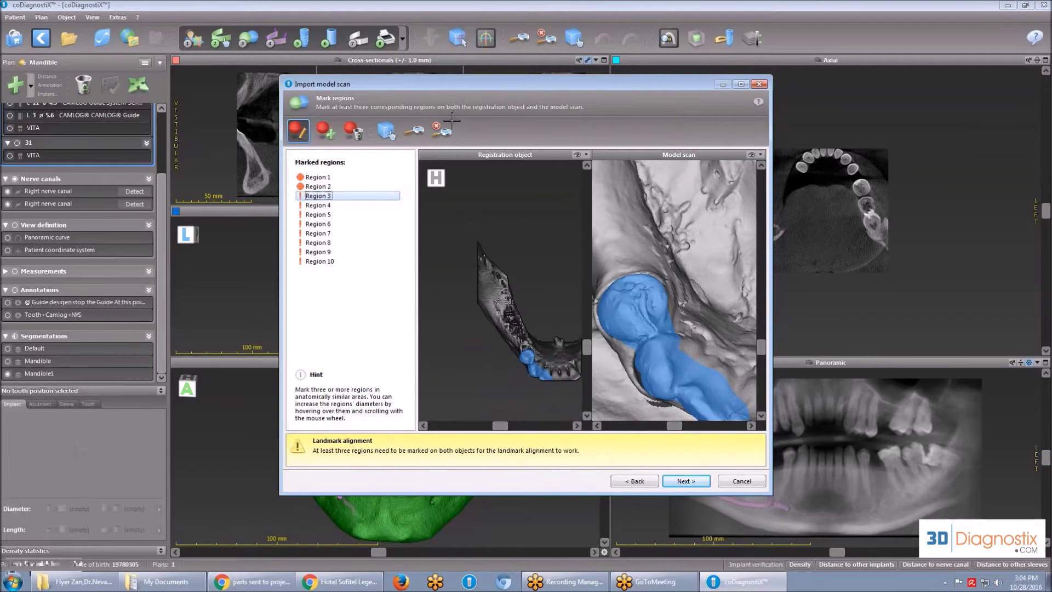
{"action": "left_click", "coordinate": [386, 130]}
{"action": "left_click_drag", "start_coordinate": [560, 320], "coordinate": [521, 350]}
{"action": "scroll", "coordinate": [531, 371], "scroll_direction": "up", "scroll_amount": 3}
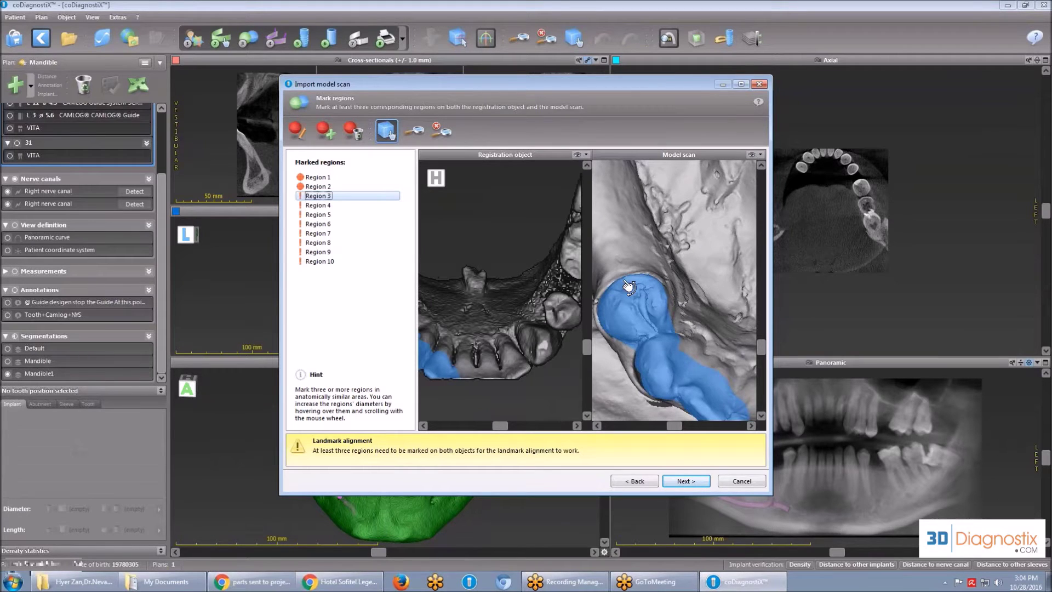
{"action": "left_click_drag", "start_coordinate": [731, 334], "coordinate": [690, 317]}
{"action": "left_click", "coordinate": [326, 130]}
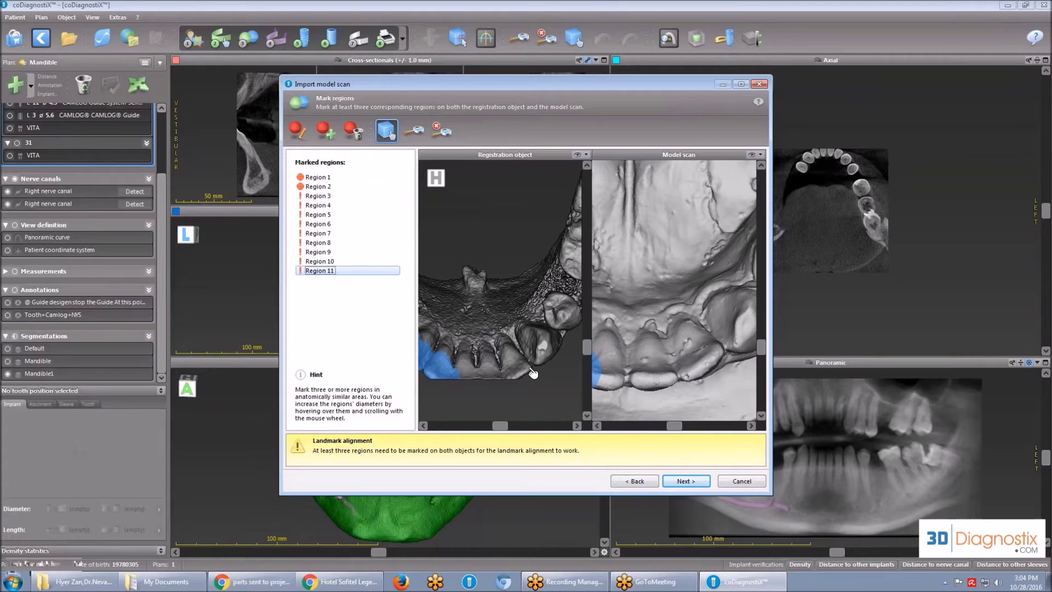
{"action": "left_click", "coordinate": [529, 369]}
{"action": "left_click", "coordinate": [718, 357]}
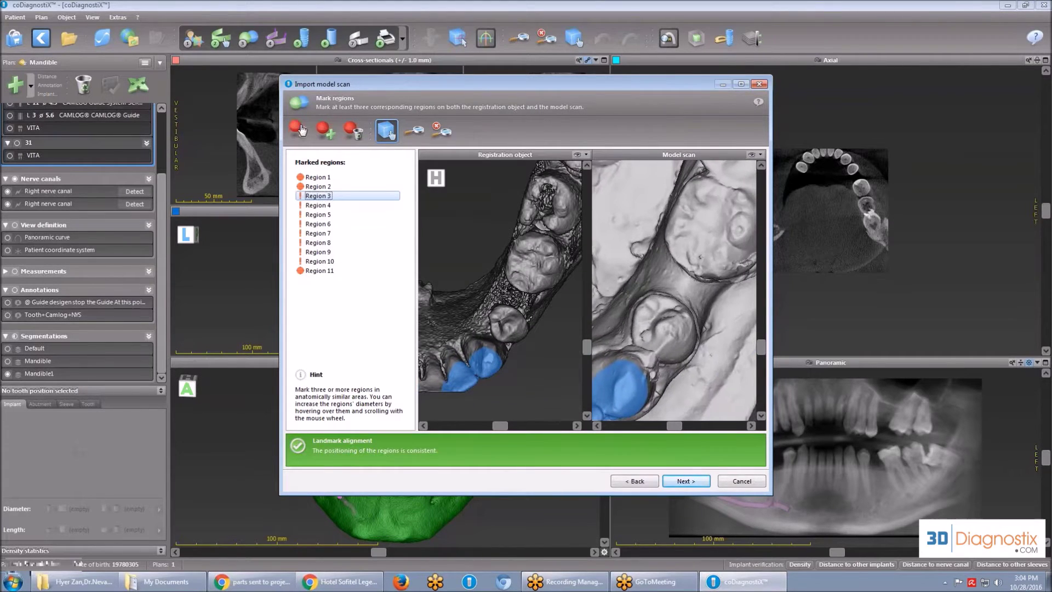
Mark Regions 3 to 5 on the left premolar and the molar behind it, on both the registration object and the model scan
{"action": "left_click", "coordinate": [512, 328]}
{"action": "left_click", "coordinate": [674, 339]}
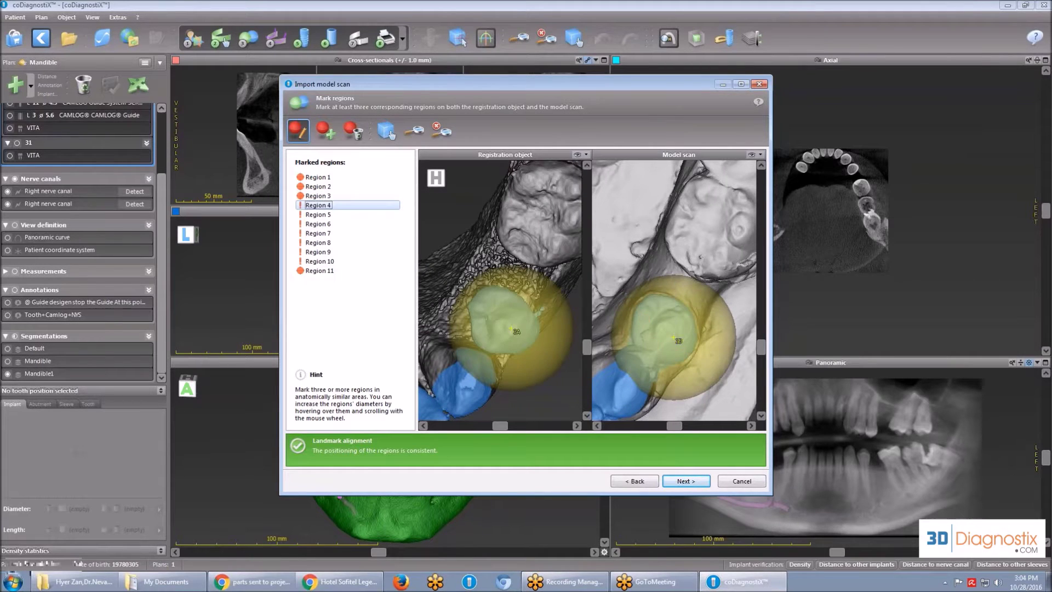
{"action": "left_click", "coordinate": [528, 222]}
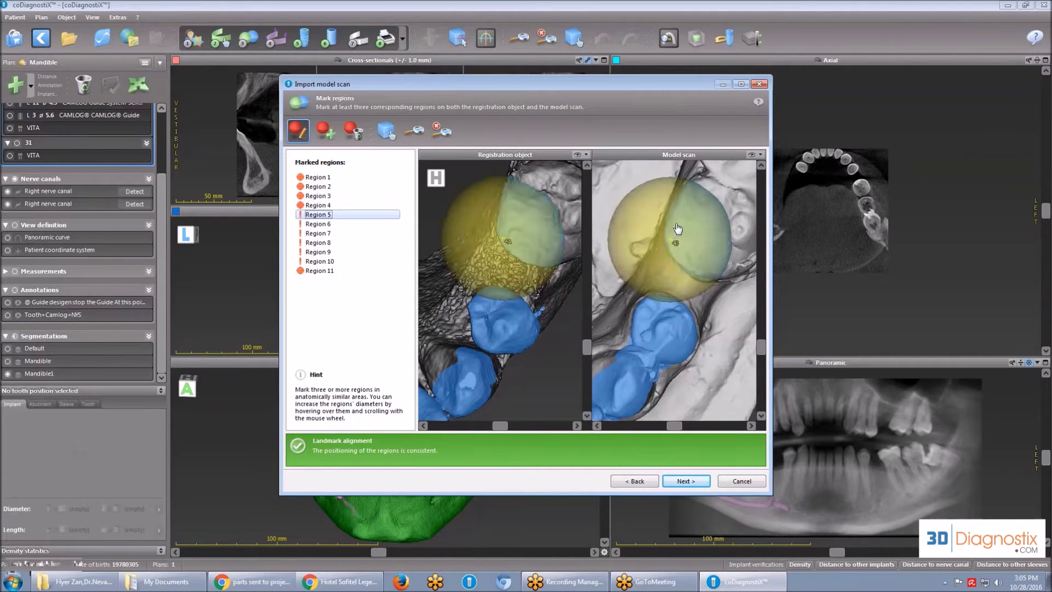
{"action": "left_click", "coordinate": [746, 228]}
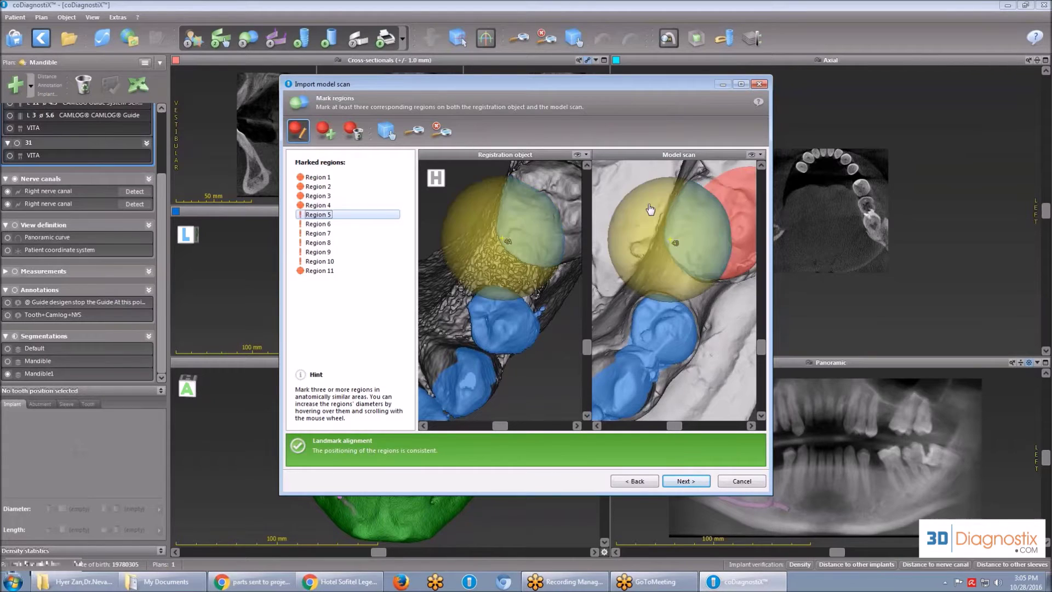
{"action": "left_click", "coordinate": [575, 218]}
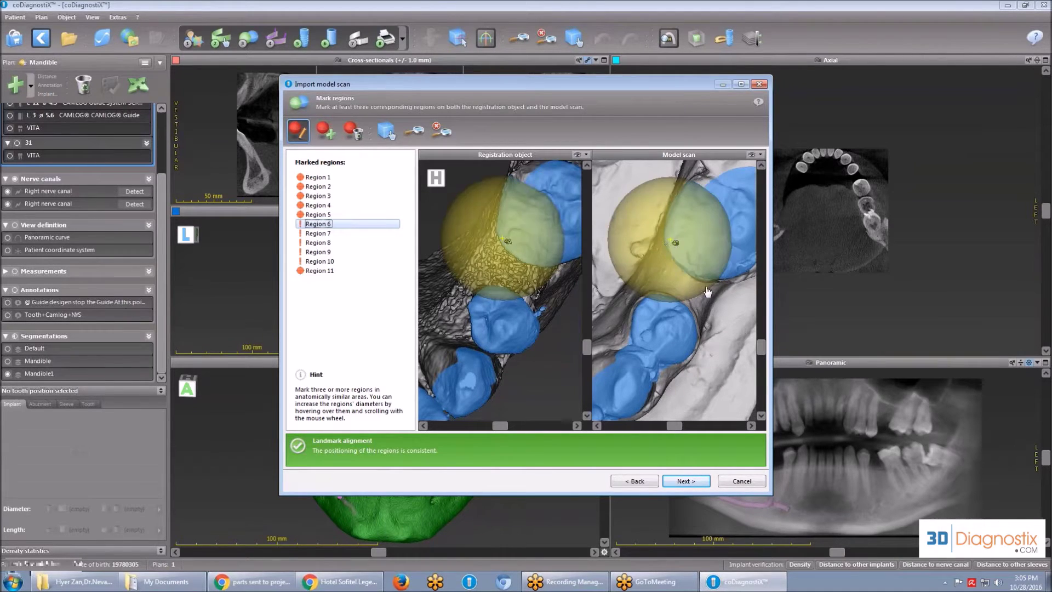
Run the automatic registration from the marked regions and continue to the alignment check
{"action": "left_click", "coordinate": [685, 482]}
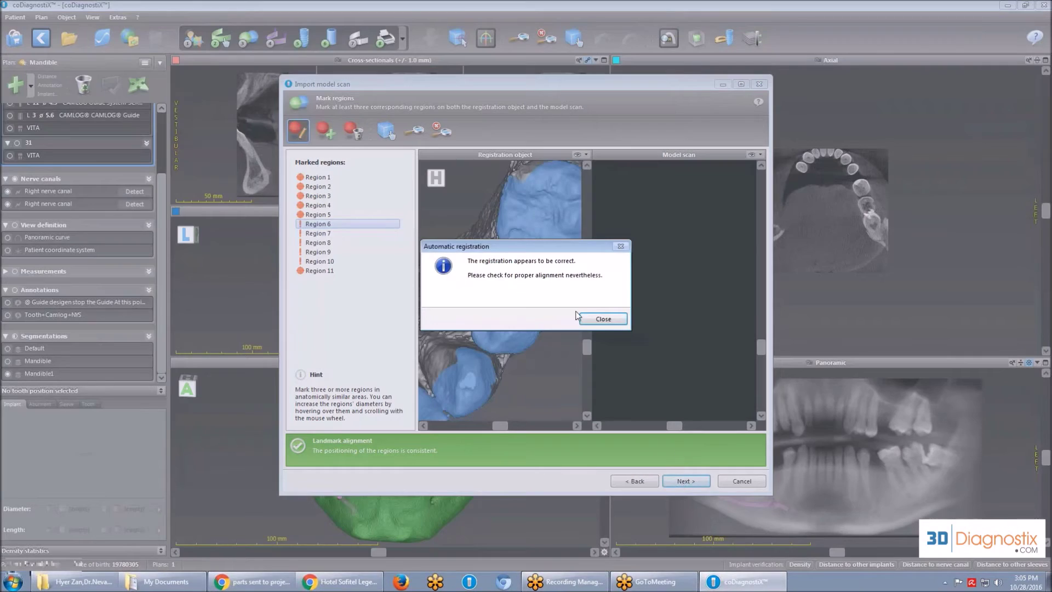
{"action": "left_click", "coordinate": [601, 319]}
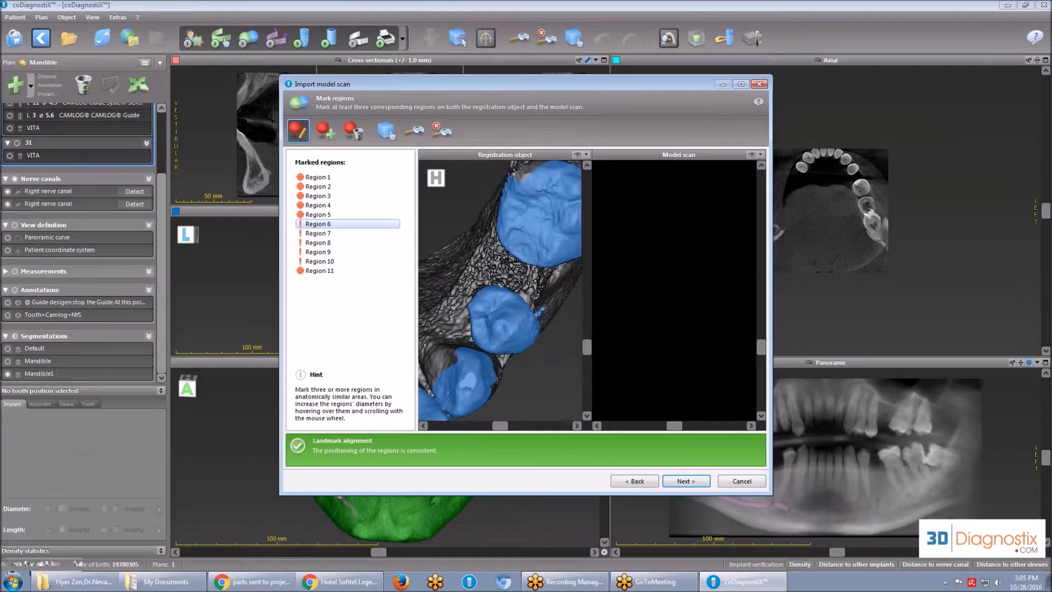
{"action": "key", "text": "Return"}
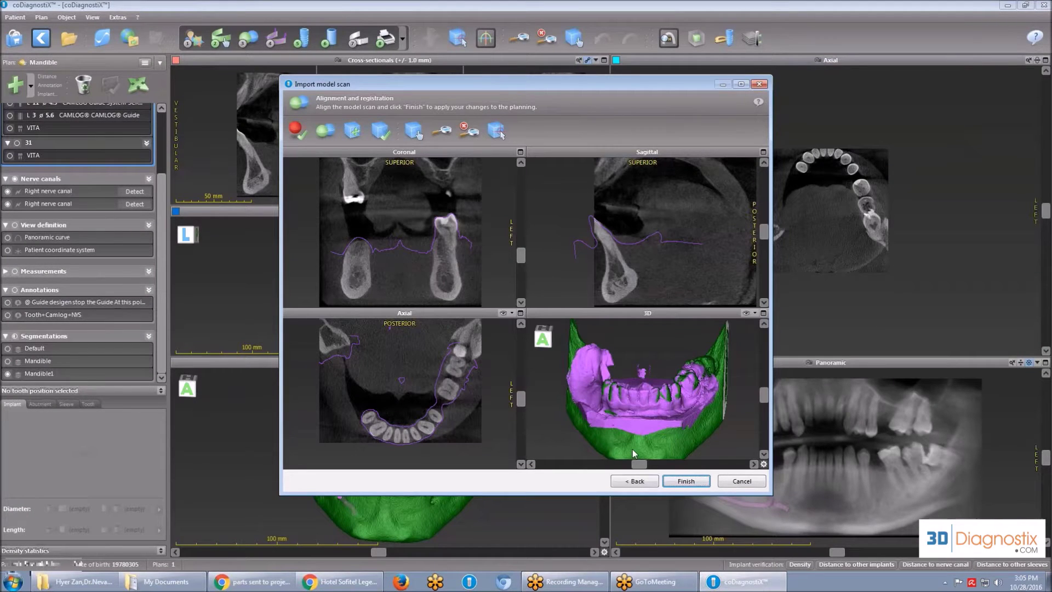
Check the model scan outline against the left molar in the coronal view and finish the model scan import
{"action": "left_click", "coordinate": [352, 130]}
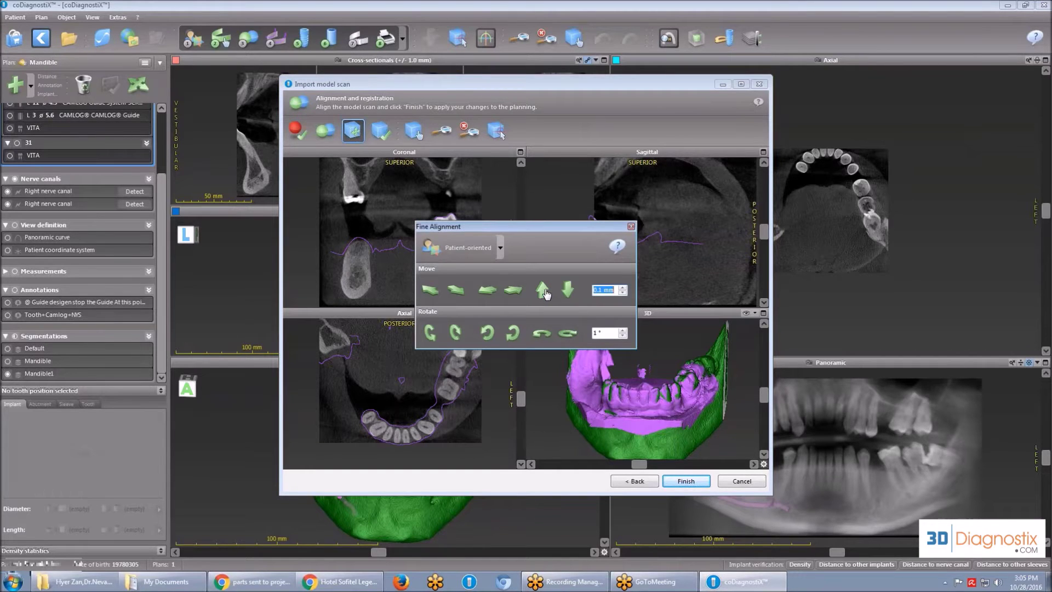
{"action": "left_click", "coordinate": [630, 227]}
{"action": "right_click_drag", "start_coordinate": [457, 213], "coordinate": [448, 242]}
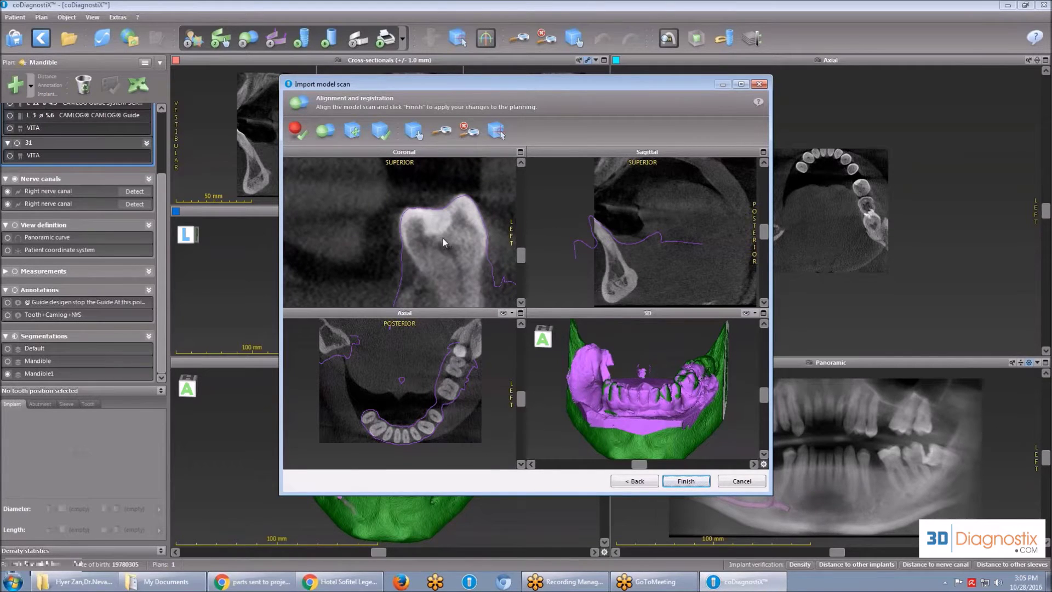
{"action": "left_click_drag", "start_coordinate": [437, 237], "coordinate": [446, 237]}
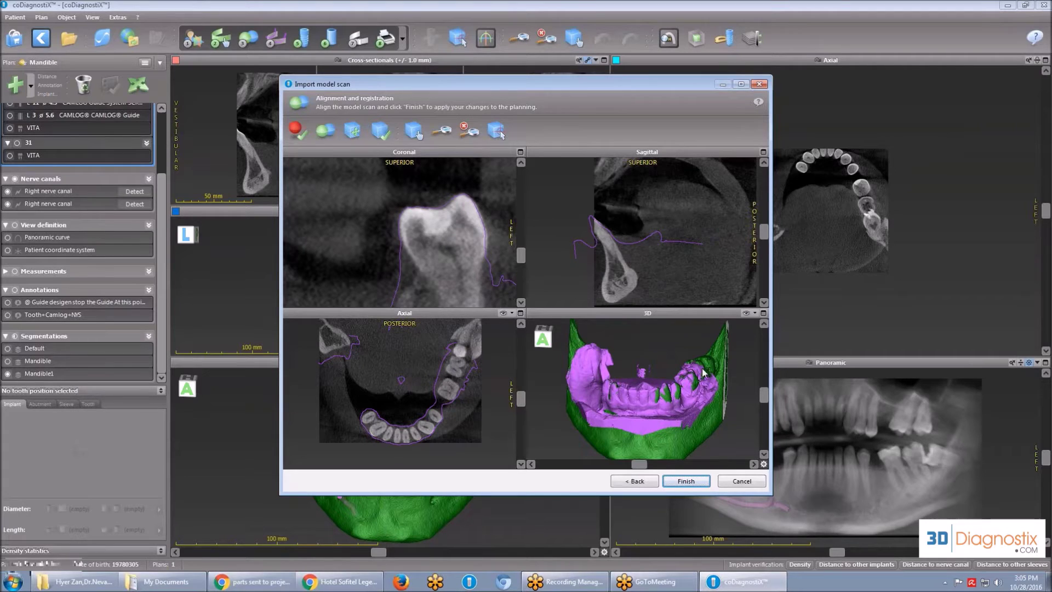
{"action": "left_click", "coordinate": [687, 482]}
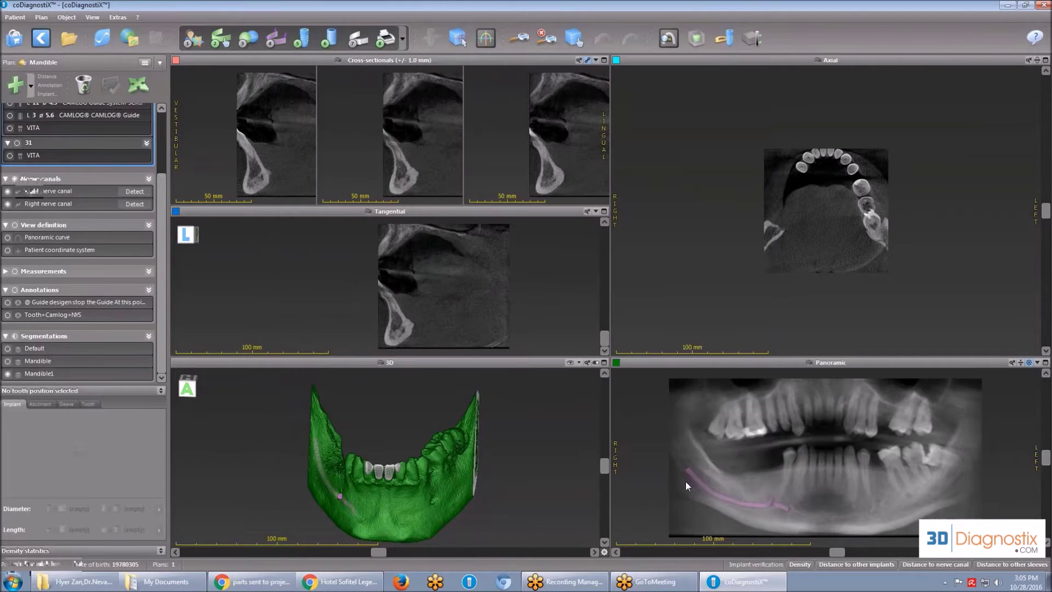
{"action": "mouse_move", "coordinate": [380, 553]}
{"action": "left_mouse_down"}
{"action": "mouse_move", "coordinate": [488, 548]}
{"action": "mouse_move", "coordinate": [396, 553]}
{"action": "left_mouse_up"}
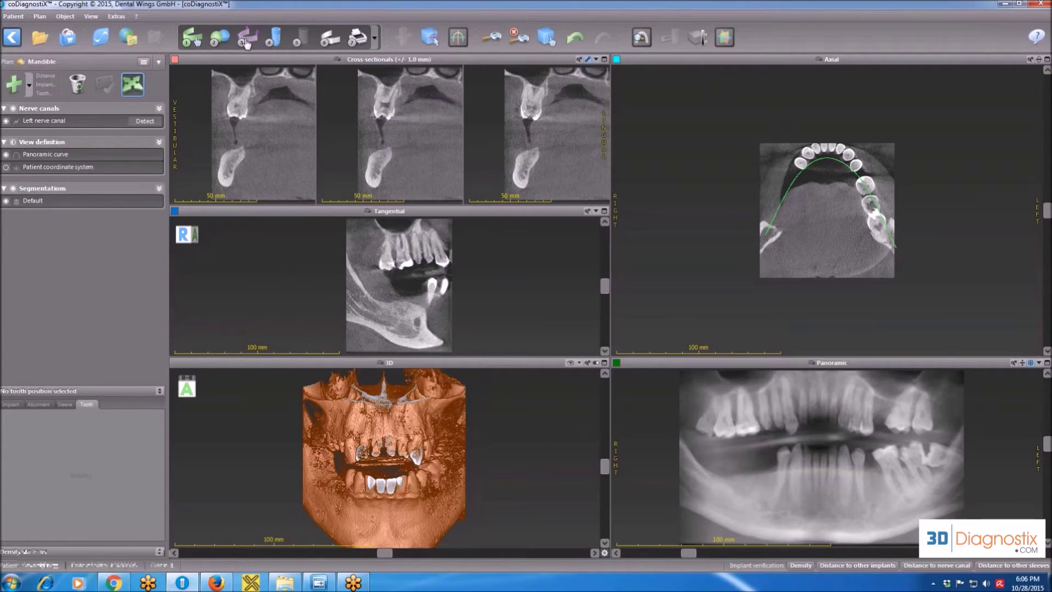
{"action": "left_click", "coordinate": [29, 85]}
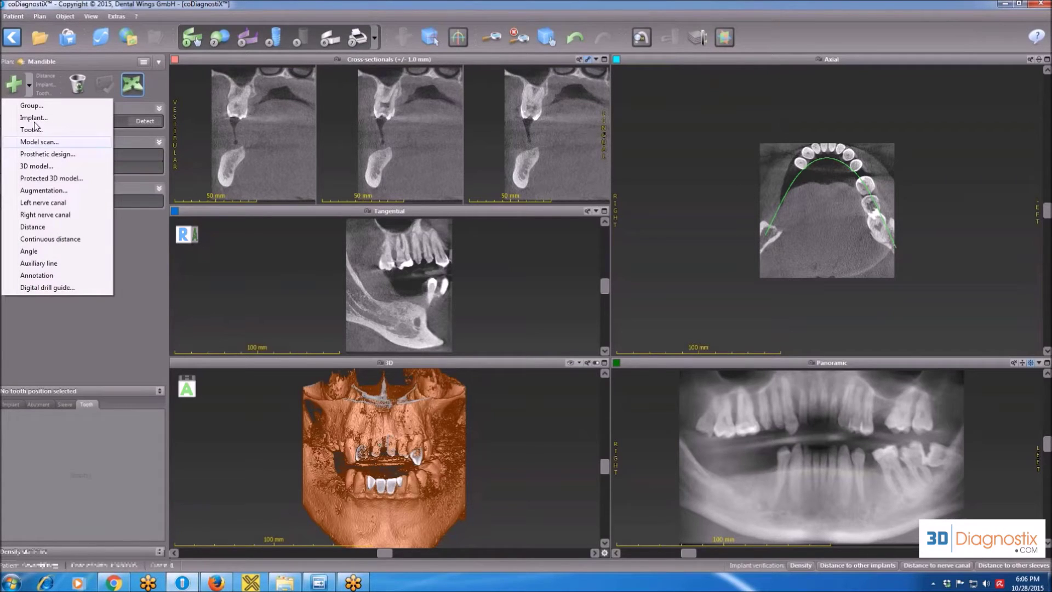
{"action": "left_click", "coordinate": [232, 6]}
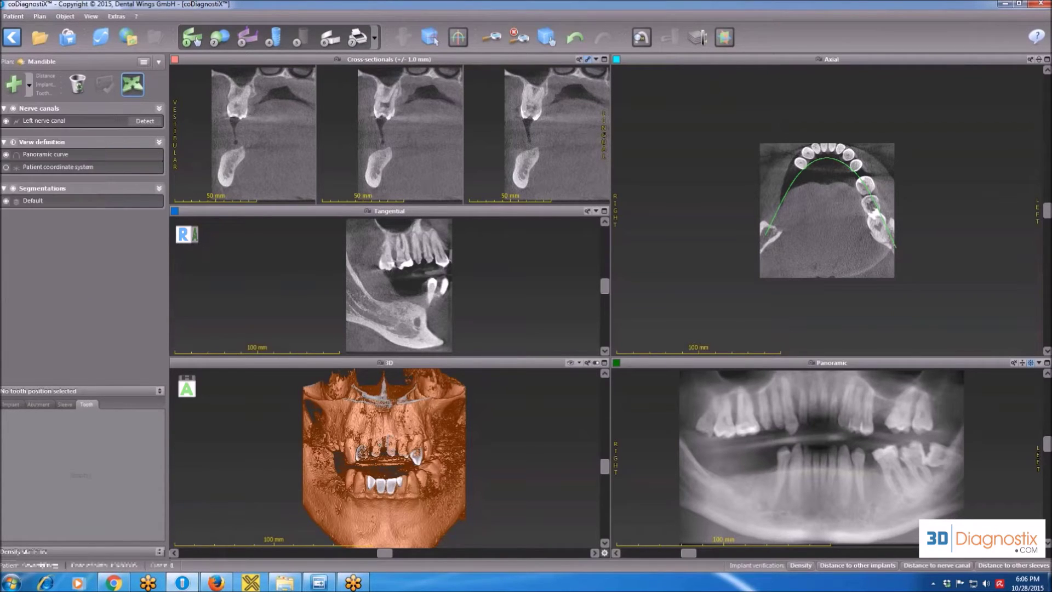
Add a right nerve canal to the mandible plan
{"action": "left_click", "coordinate": [249, 38]}
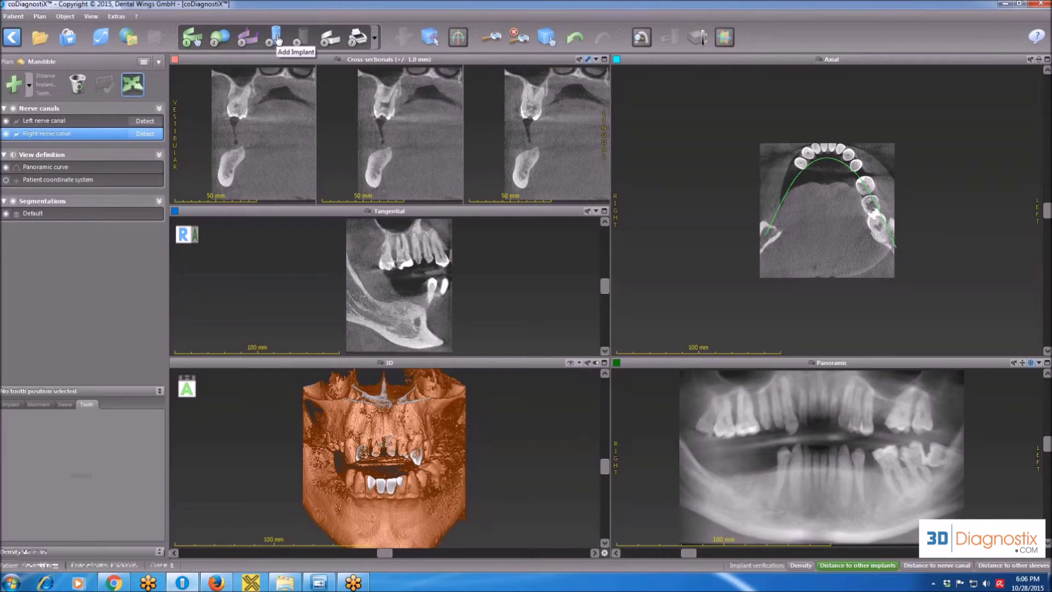
{"action": "left_click", "coordinate": [31, 86]}
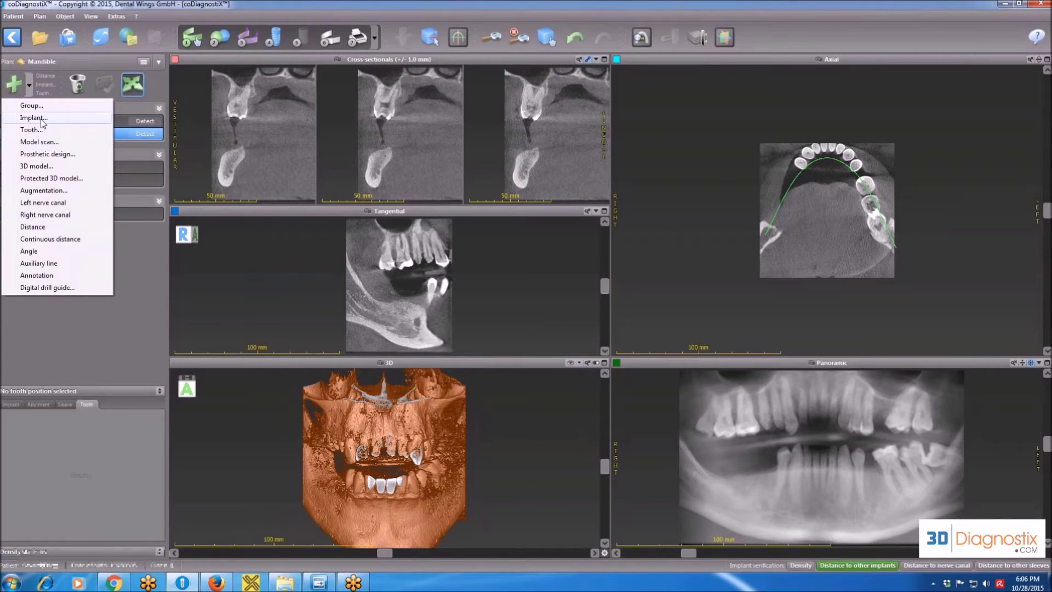
{"action": "left_click", "coordinate": [292, 10]}
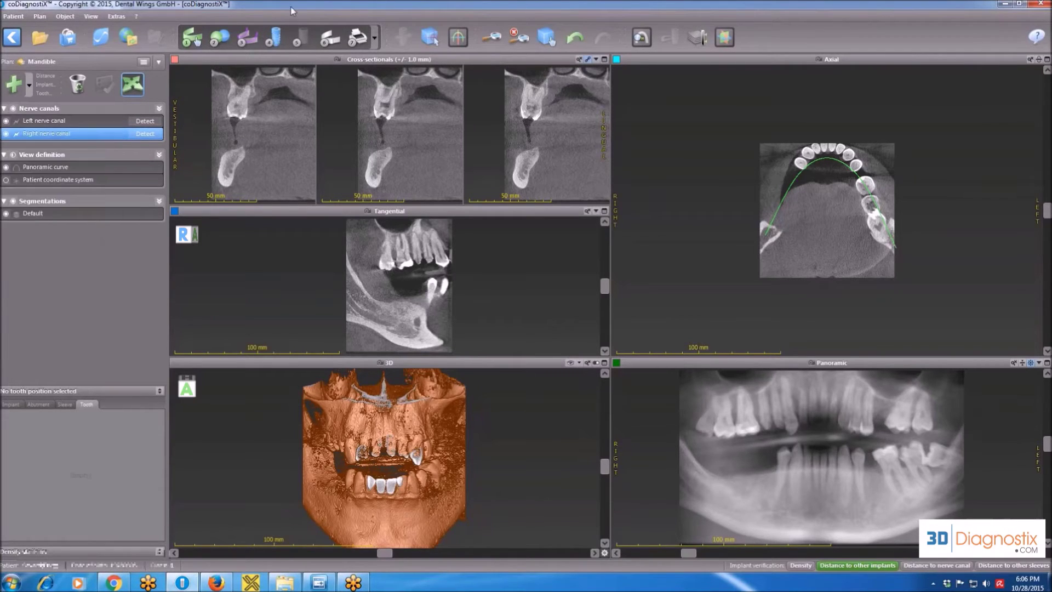
Open the implant database, browse its favorite and full manufacturer and model series lists, and leave without adding an implant
{"action": "left_click", "coordinate": [277, 40]}
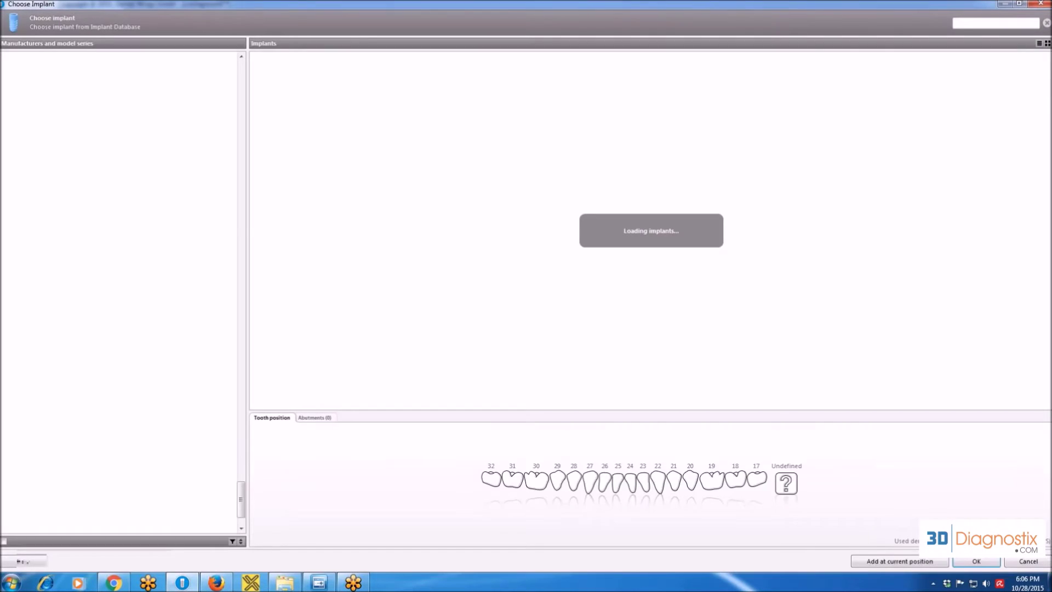
{"action": "left_click", "coordinate": [242, 389]}
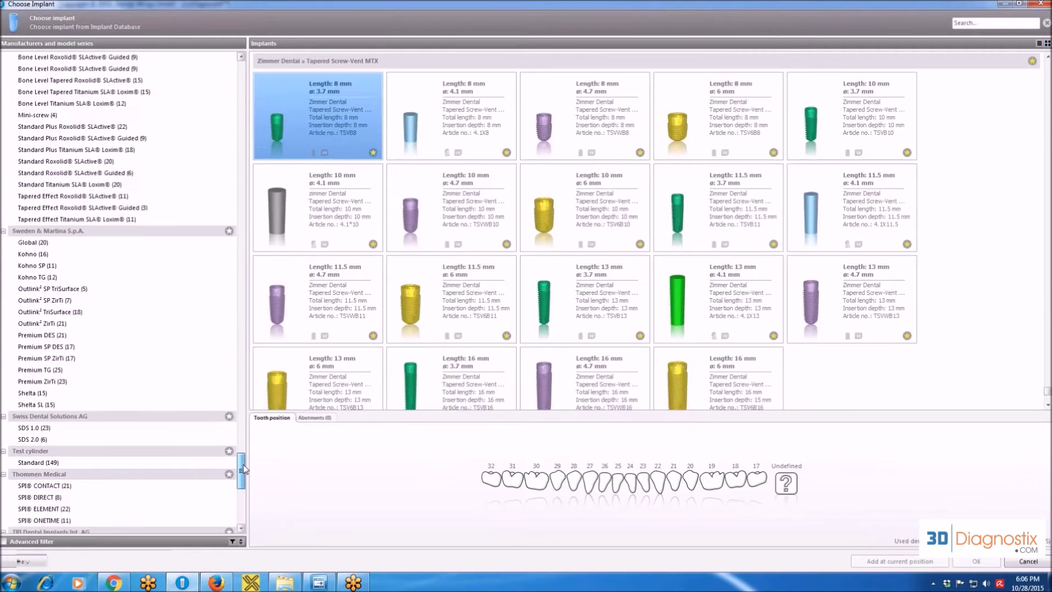
{"action": "left_click_drag", "start_coordinate": [243, 390], "coordinate": [241, 77]}
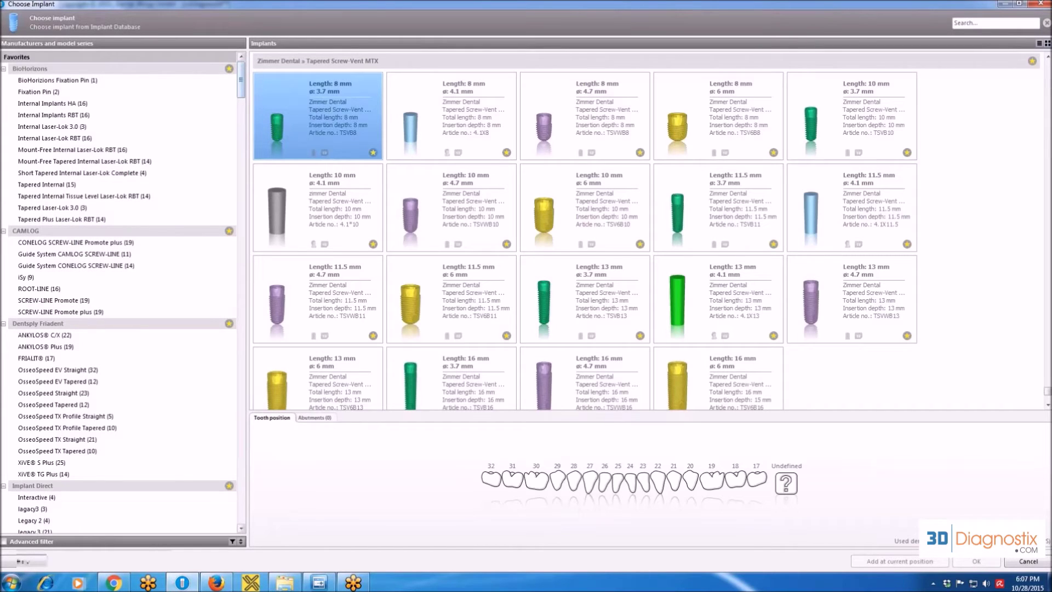
{"action": "left_click_drag", "start_coordinate": [242, 81], "coordinate": [242, 215]}
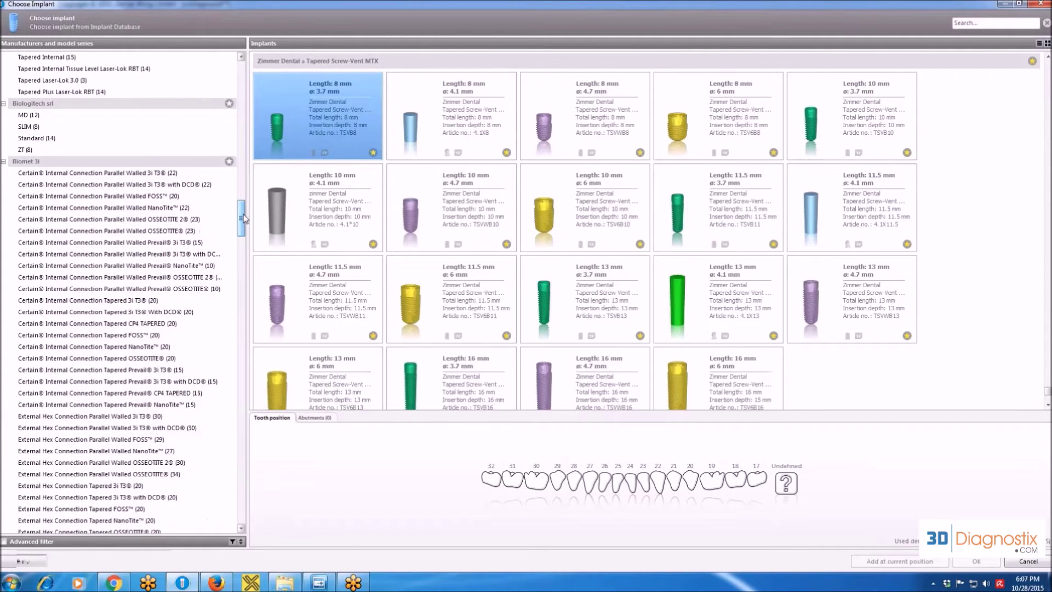
{"action": "left_click", "coordinate": [241, 160]}
{"action": "left_click_drag", "start_coordinate": [242, 160], "coordinate": [247, 99]}
{"action": "left_click", "coordinate": [241, 165]}
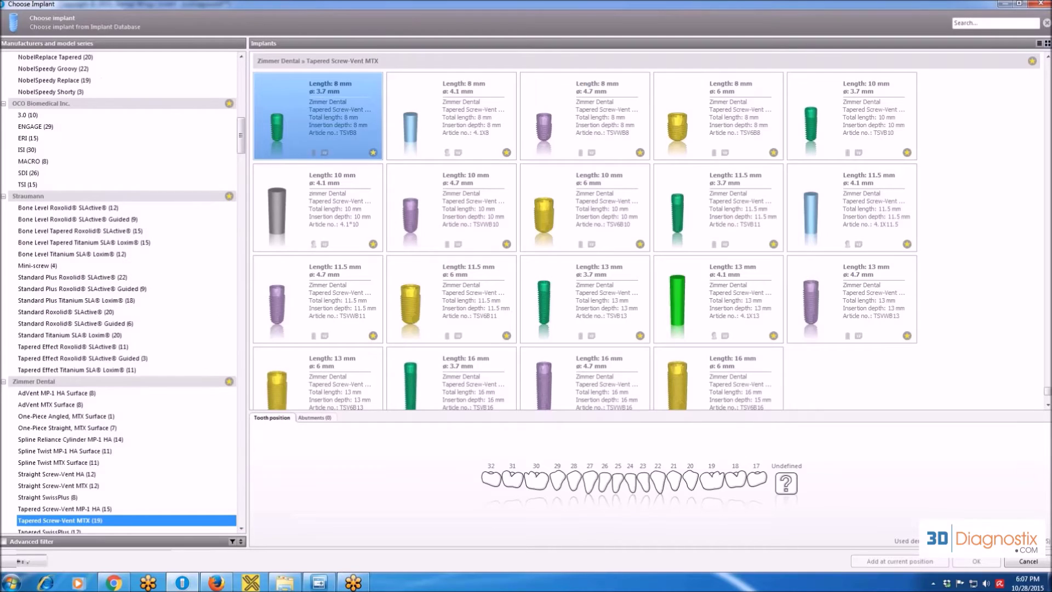
{"action": "left_click_drag", "start_coordinate": [243, 148], "coordinate": [242, 78]}
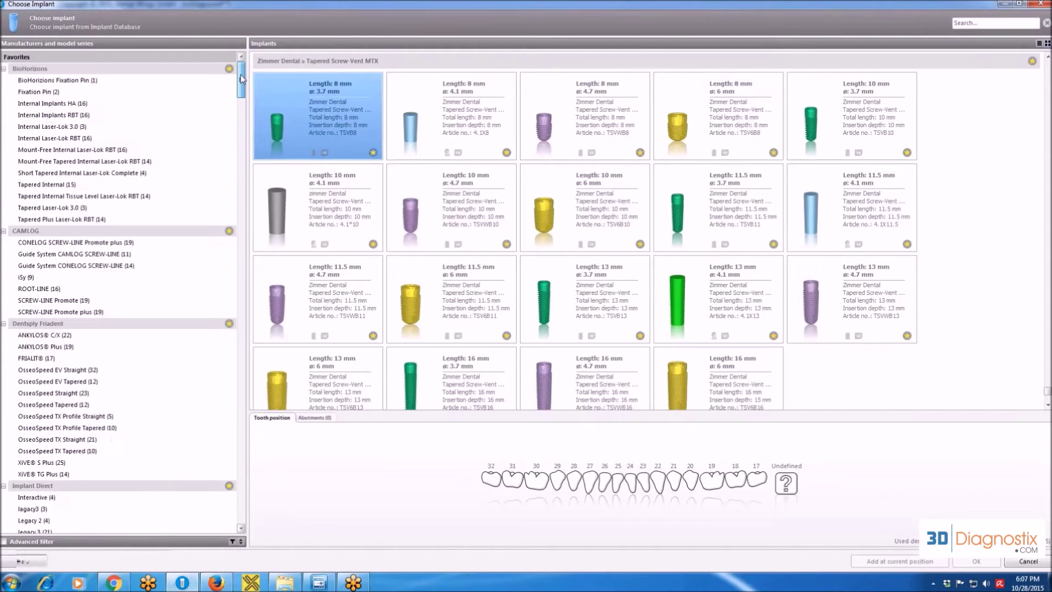
{"action": "left_click", "coordinate": [1028, 561]}
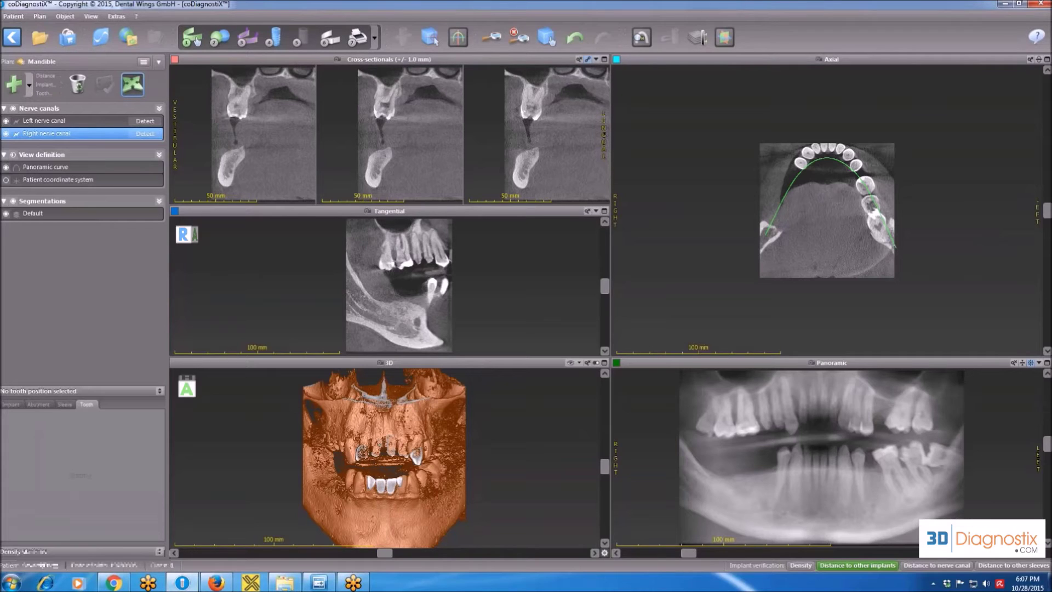
Generate a print preview with the Screenshot, Material list and Details documents and review its screenshot and material list pages
{"action": "left_click", "coordinate": [358, 39]}
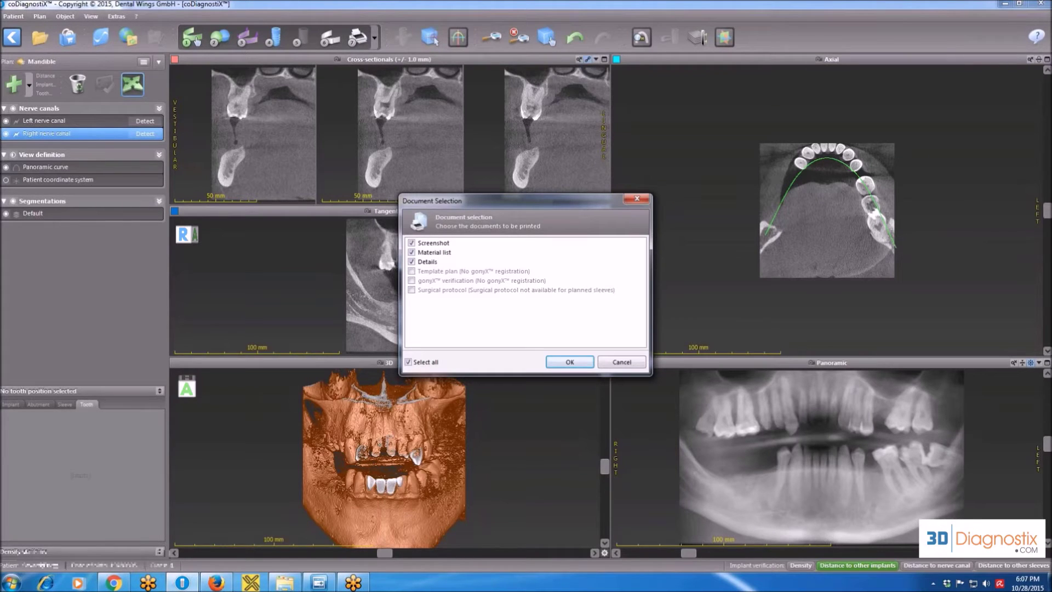
{"action": "left_click", "coordinate": [570, 360]}
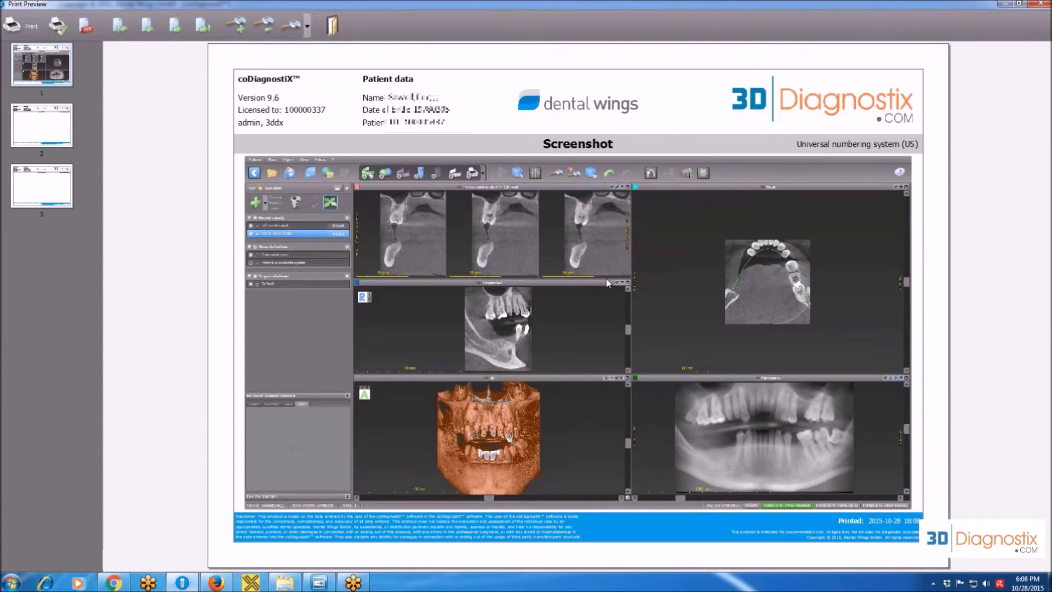
{"action": "left_click", "coordinate": [36, 113]}
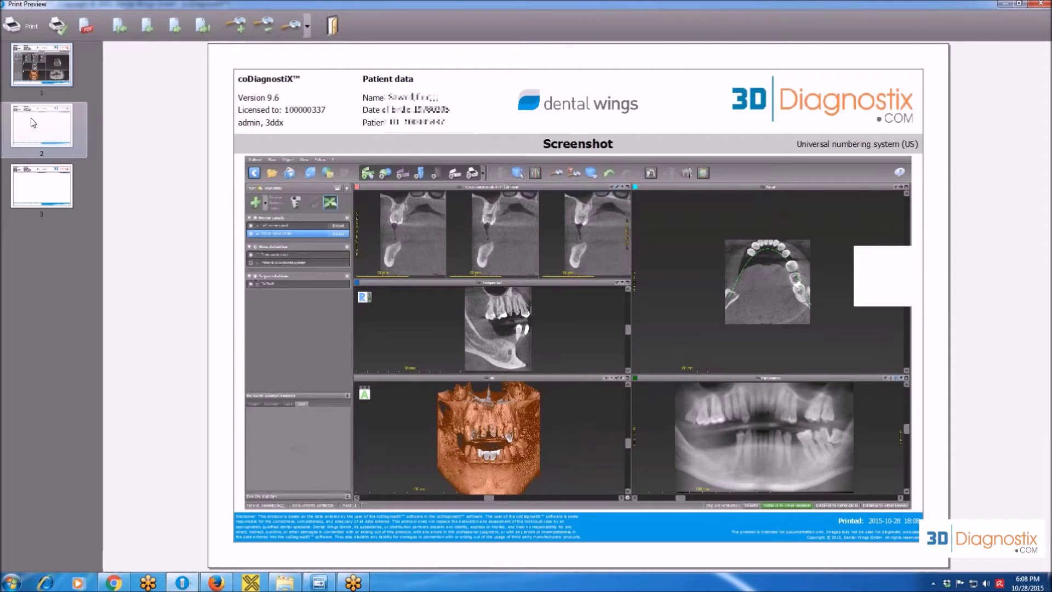
{"action": "left_click", "coordinate": [41, 73]}
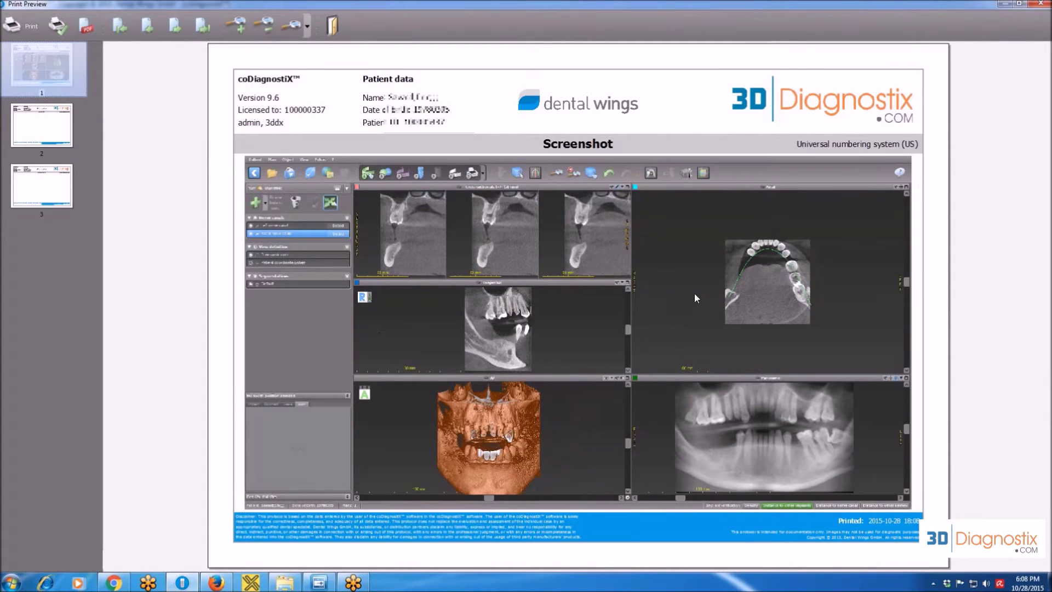
{"action": "left_click", "coordinate": [64, 144]}
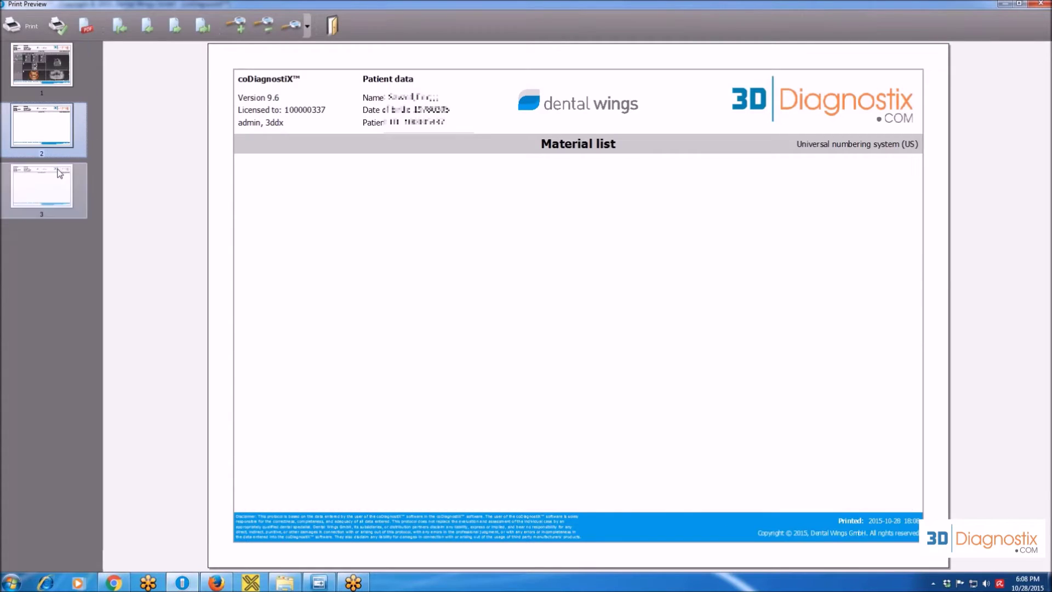
{"action": "left_click", "coordinate": [60, 88]}
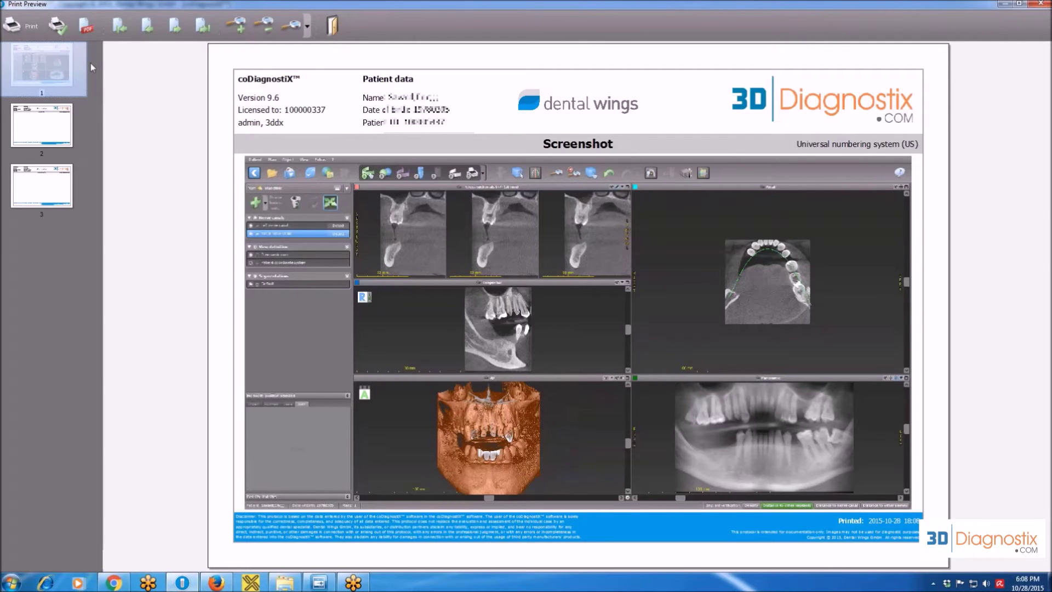
Open the PDF export of the planning documents, leave it without saving and close the print preview
{"action": "left_click", "coordinate": [88, 27]}
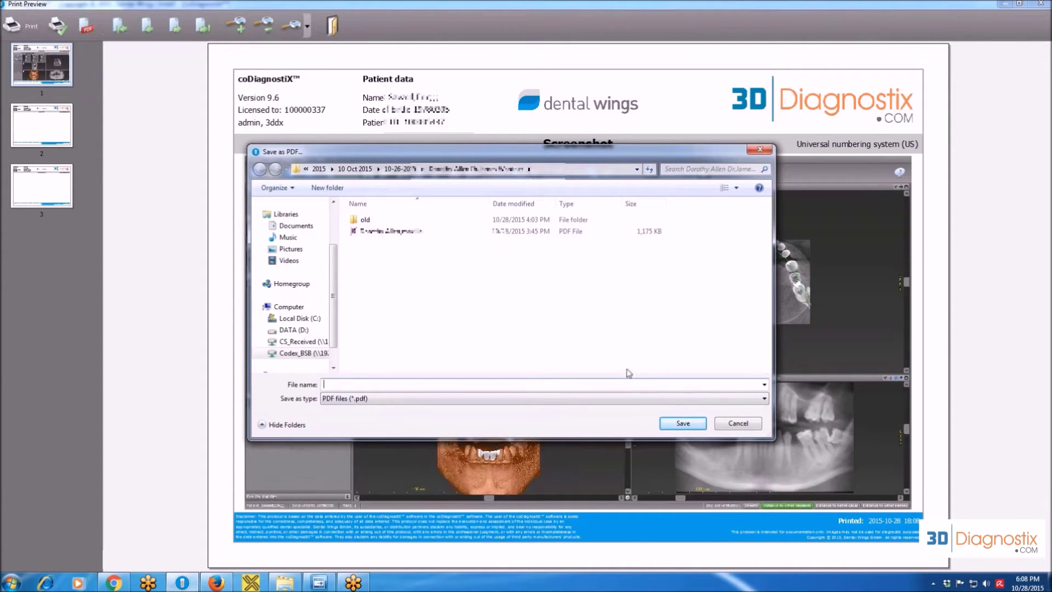
{"action": "left_click", "coordinate": [738, 424]}
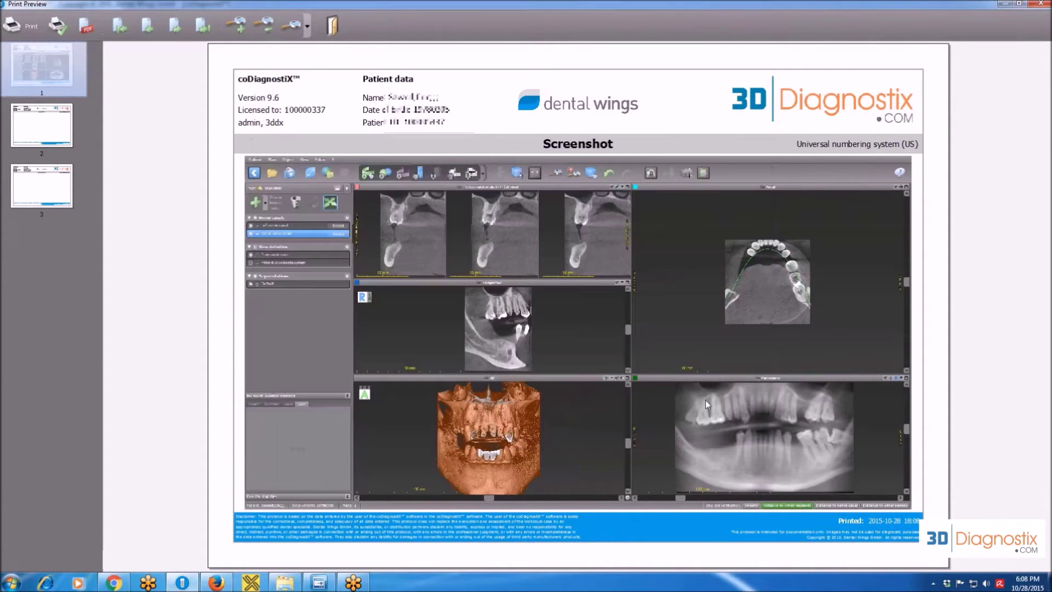
{"action": "key", "text": "Escape"}
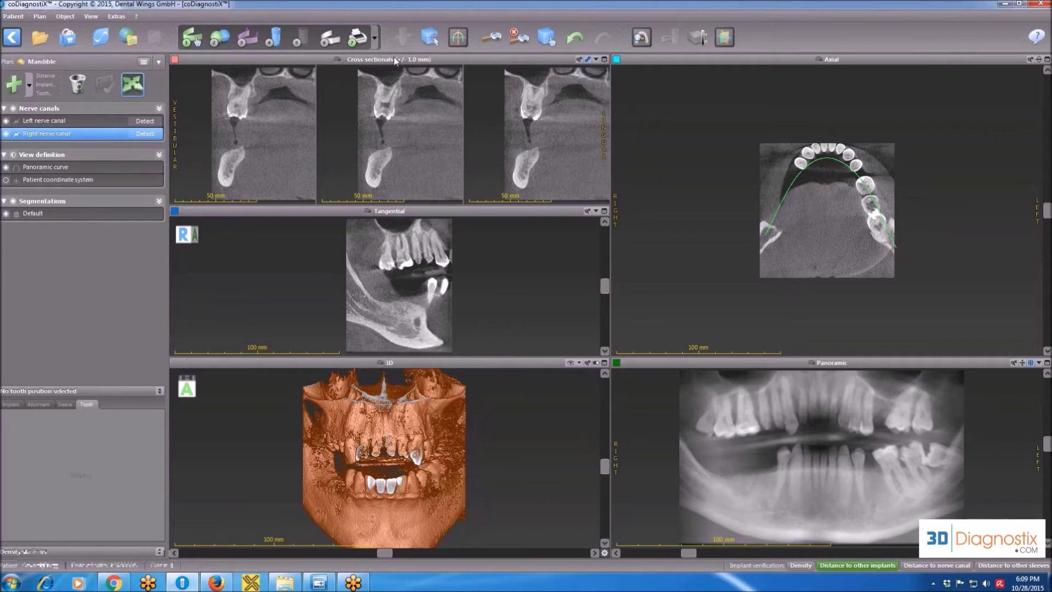
Enlarge the cross-sectional, tangential and panoramic views one at a time, restoring the multi-view layout after each
{"action": "double_click", "coordinate": [459, 61]}
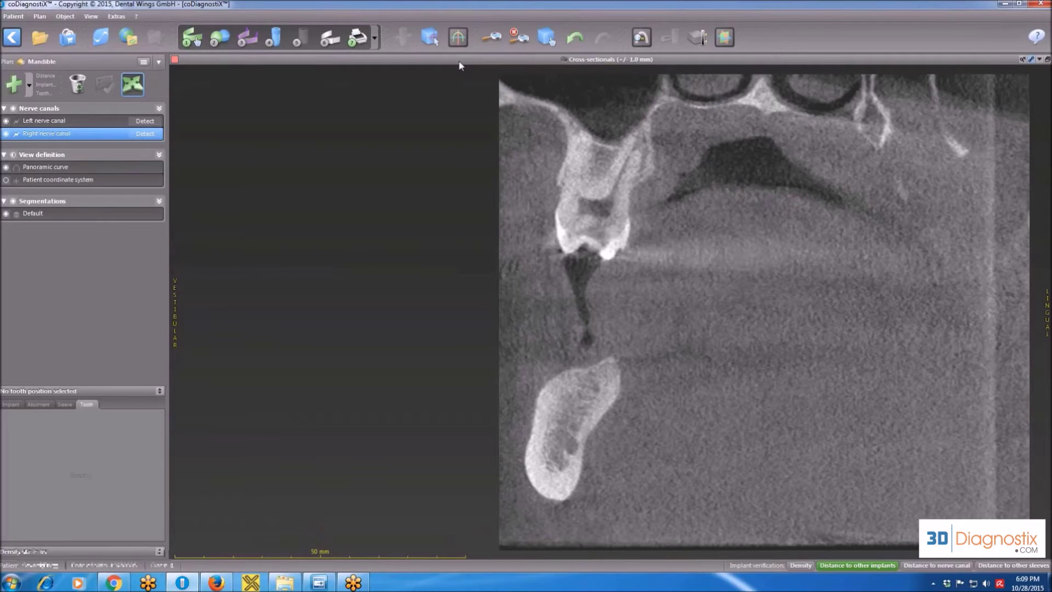
{"action": "double_click", "coordinate": [527, 61]}
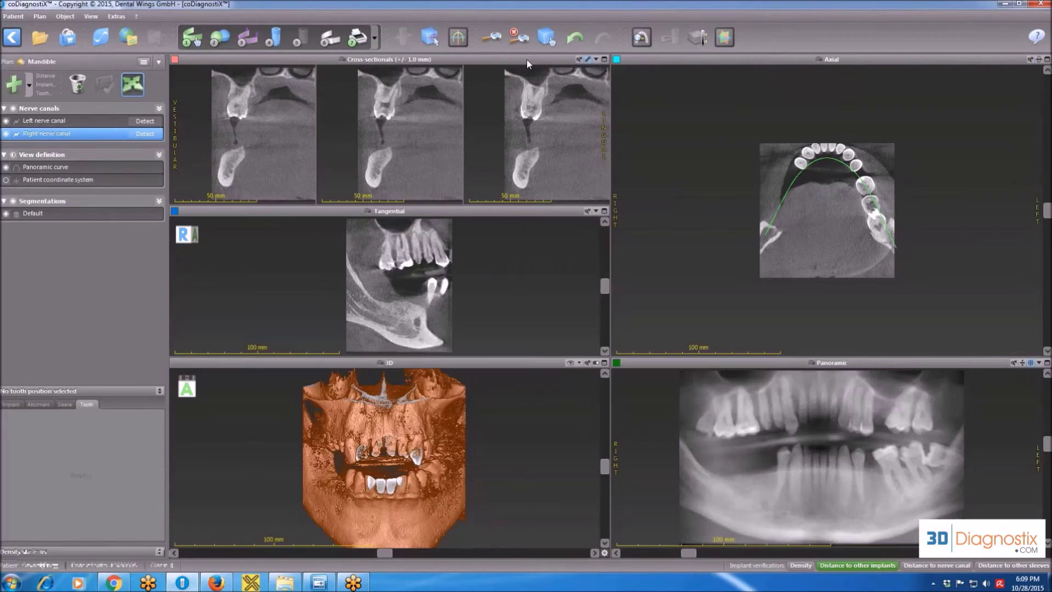
{"action": "double_click", "coordinate": [514, 210]}
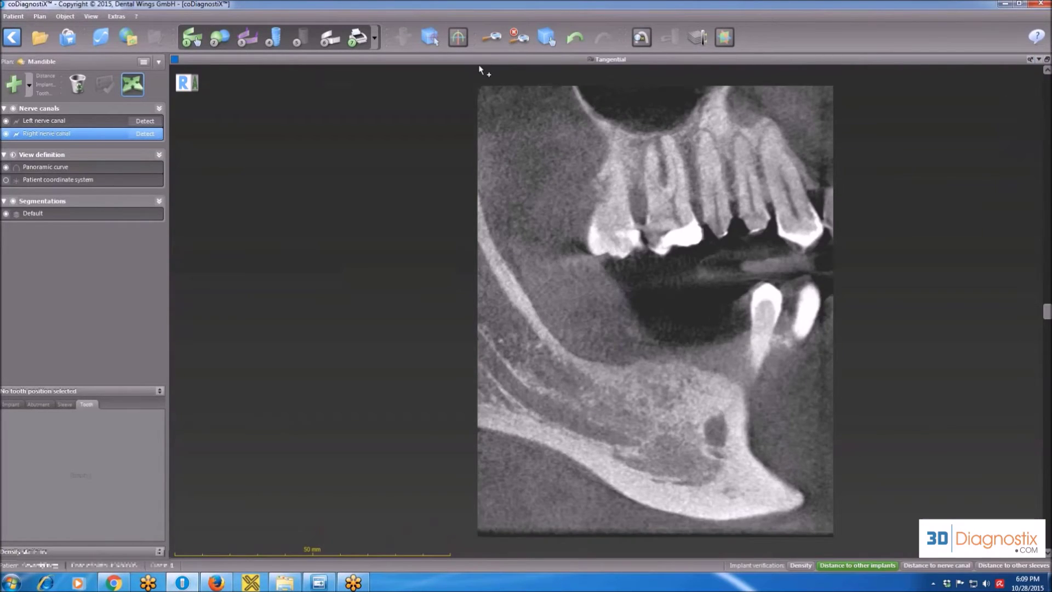
{"action": "double_click", "coordinate": [480, 65]}
{"action": "double_click", "coordinate": [904, 354]}
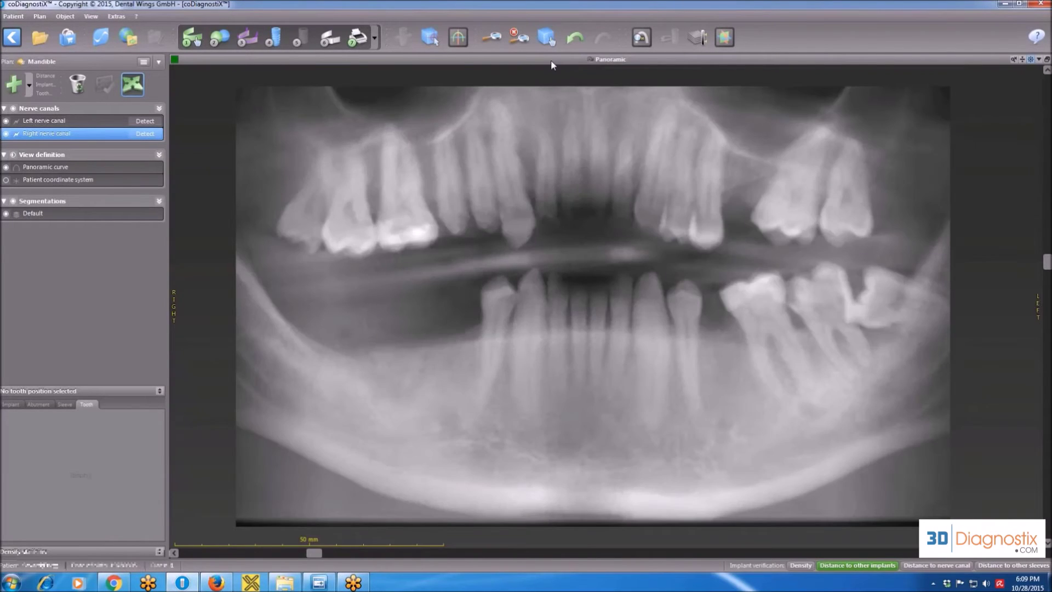
{"action": "double_click", "coordinate": [551, 60]}
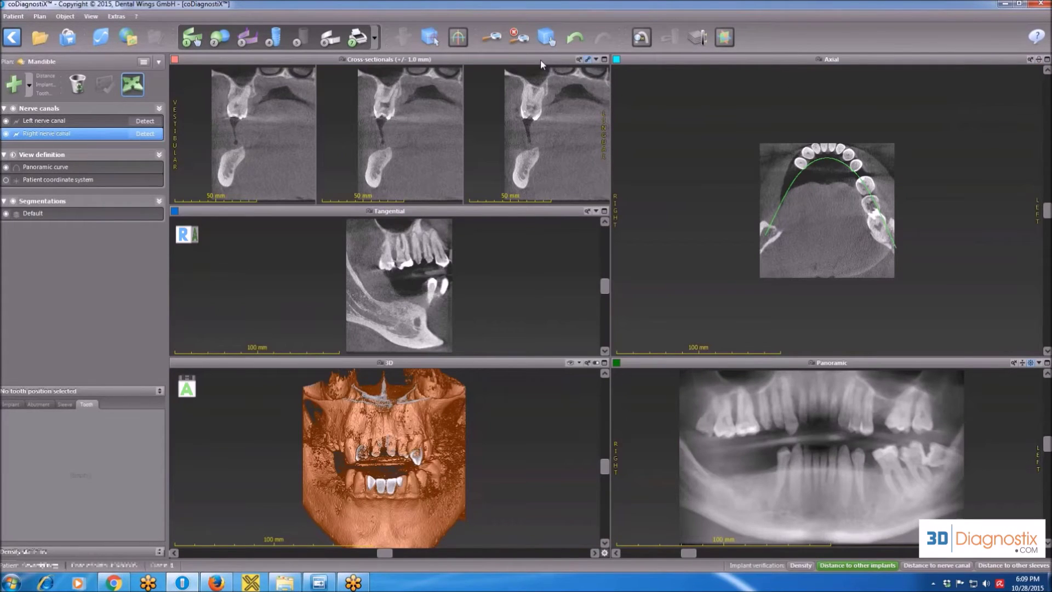
{"action": "left_click", "coordinate": [605, 63]}
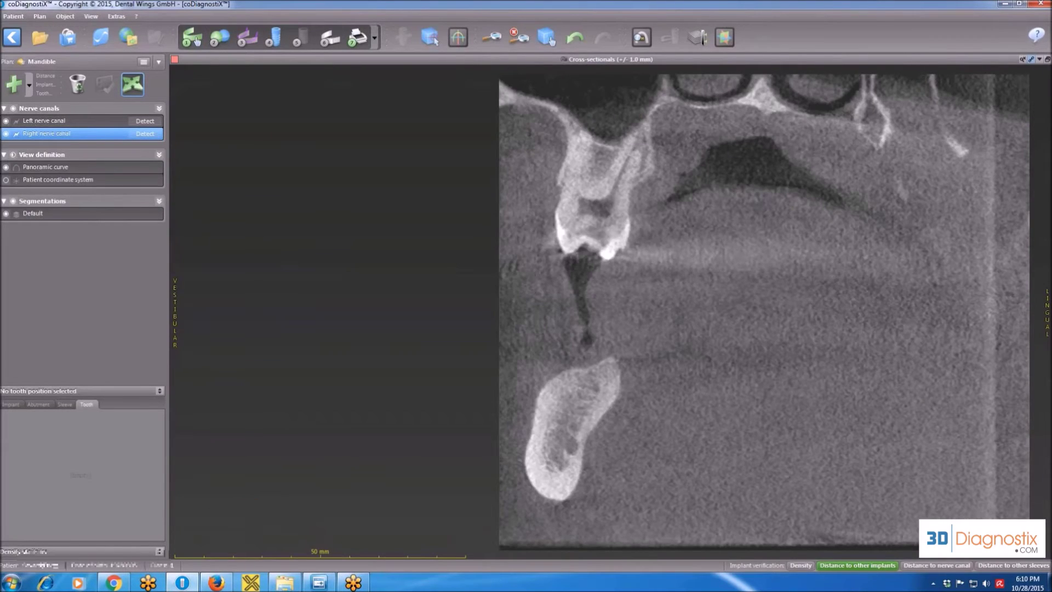
{"action": "left_click", "coordinate": [1047, 62]}
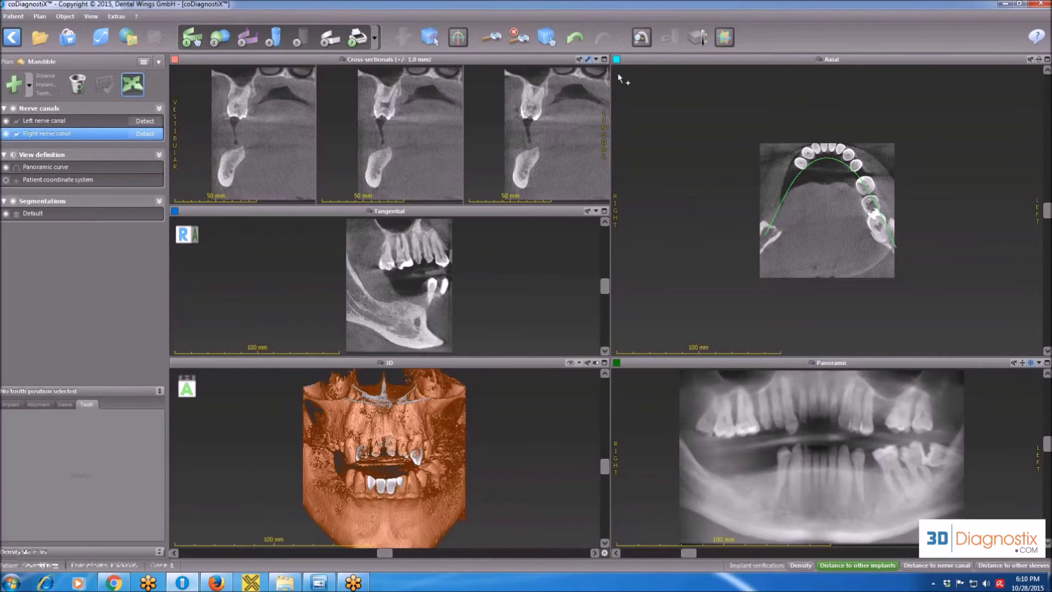
Show the cross-sectional views combined with the tangential view and with the panoramic view, returning to the full layout each time
{"action": "left_click", "coordinate": [596, 60]}
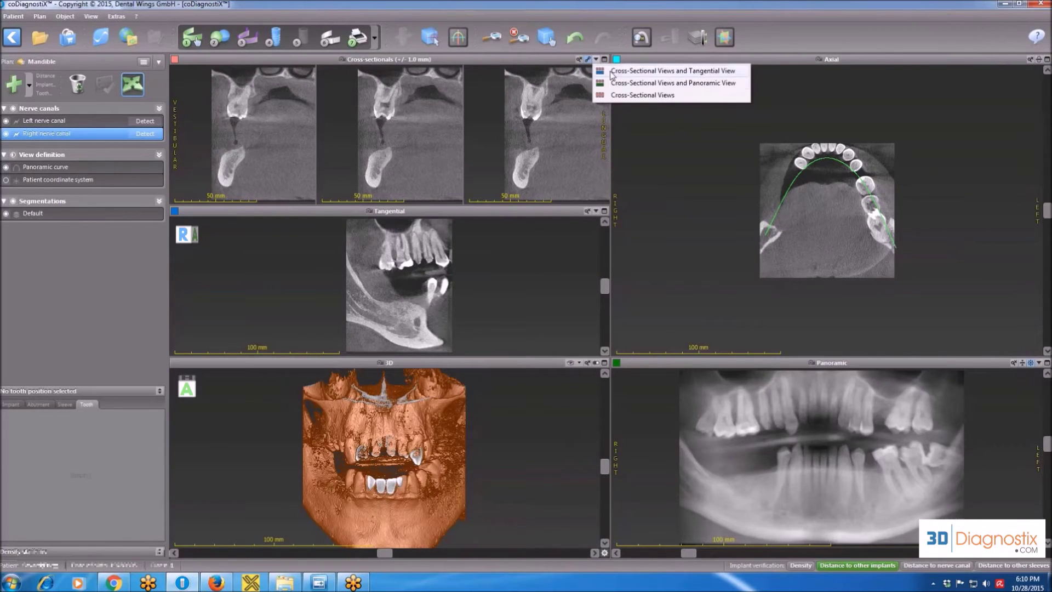
{"action": "left_click", "coordinate": [639, 75]}
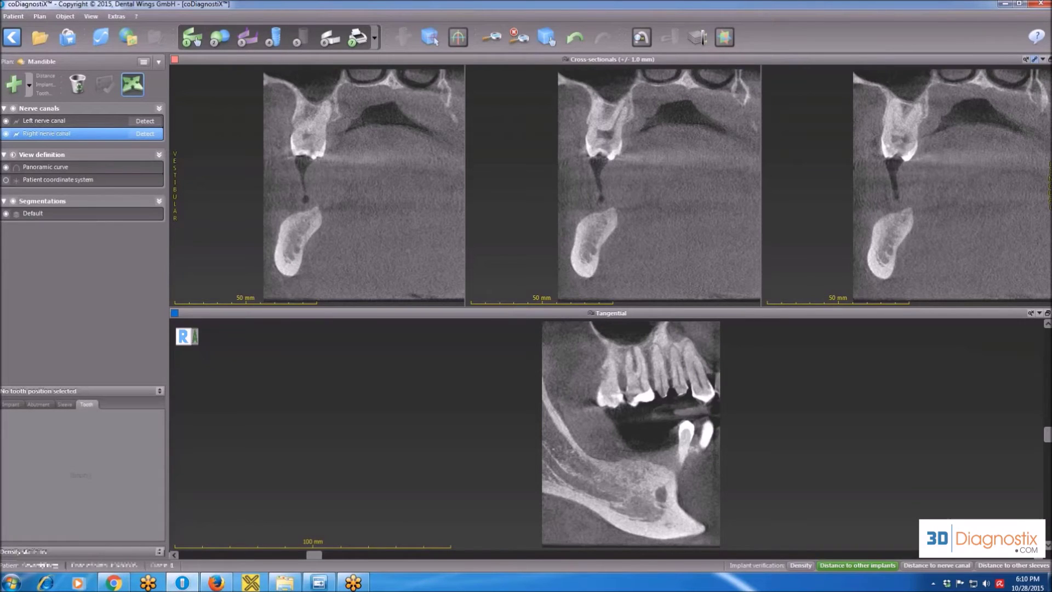
{"action": "left_click", "coordinate": [1042, 60]}
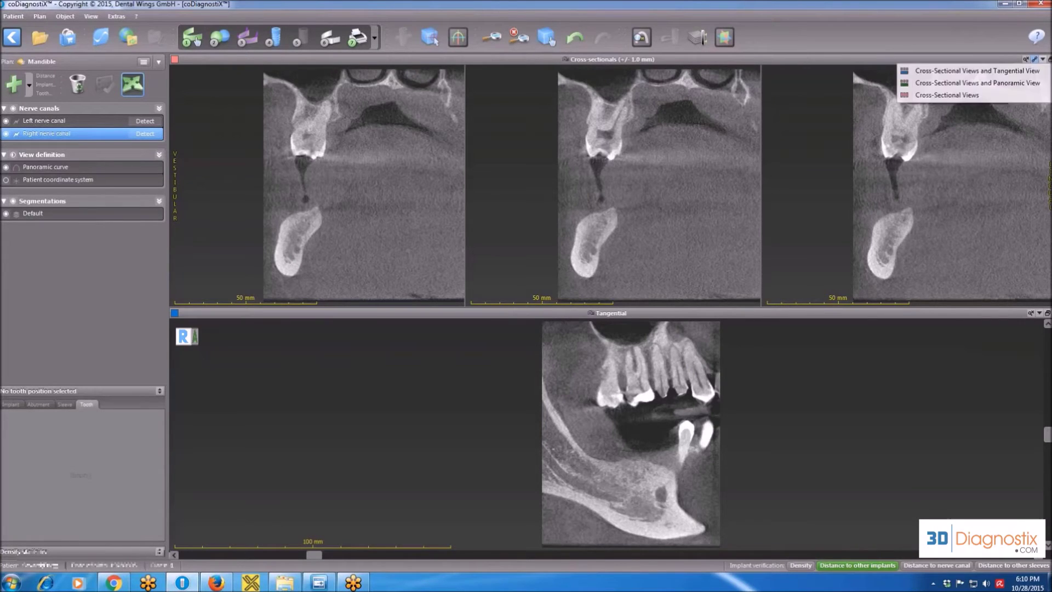
{"action": "left_click", "coordinate": [993, 83]}
{"action": "double_click", "coordinate": [974, 64]}
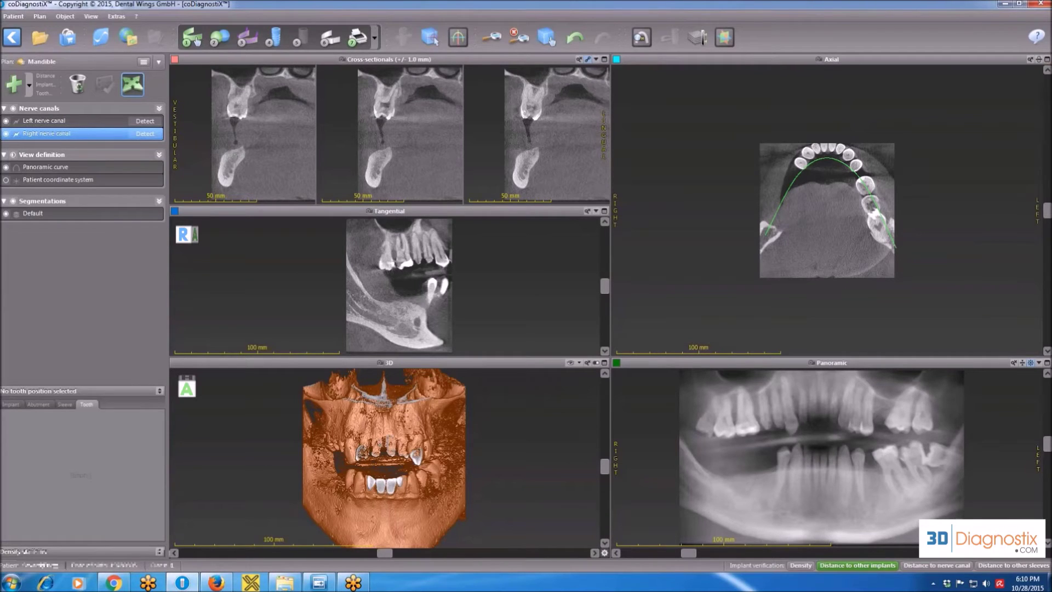
{"action": "left_click", "coordinate": [596, 60]}
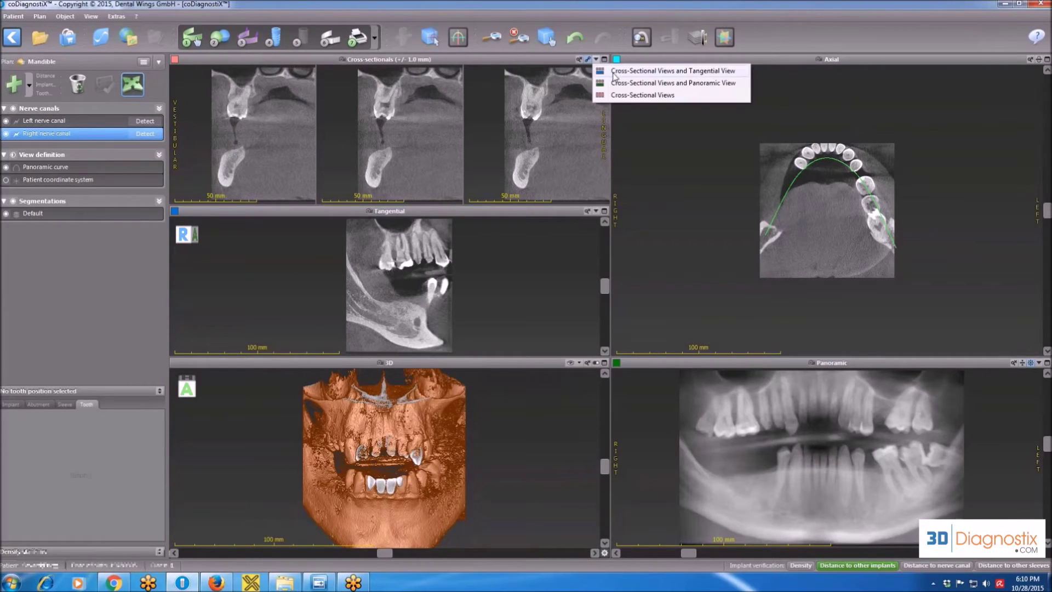
{"action": "left_click", "coordinate": [649, 85]}
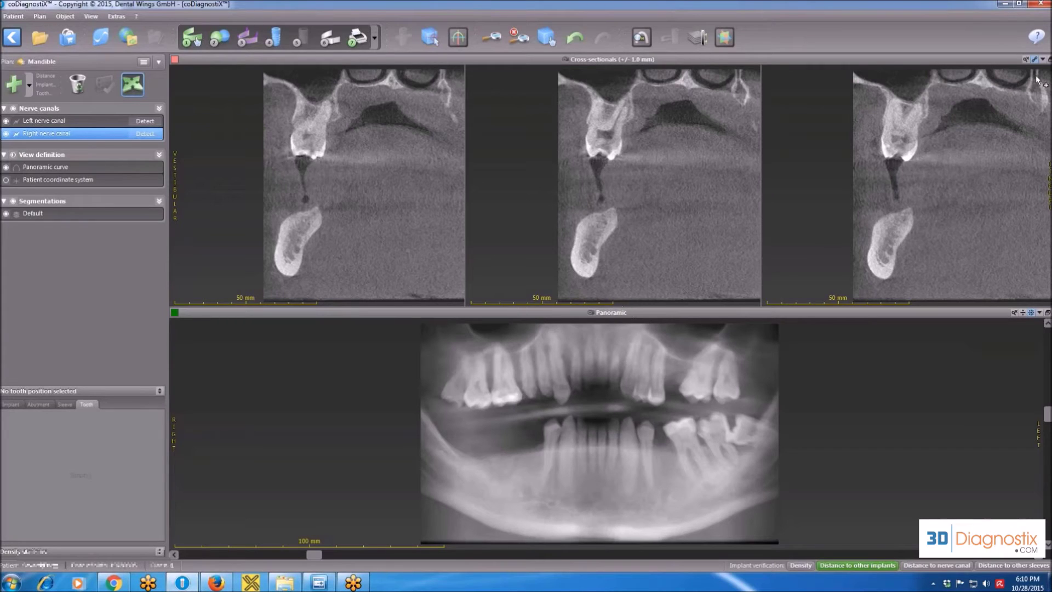
{"action": "double_click", "coordinate": [1003, 62]}
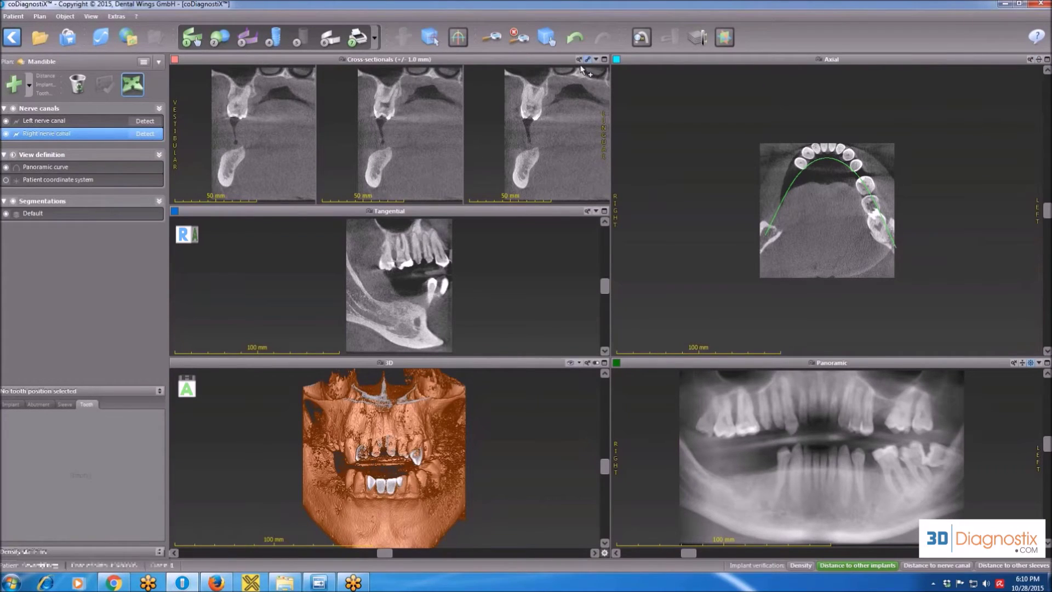
Zoom into the tangential and cross-sectional views and reset each of them individually
{"action": "left_click", "coordinate": [588, 215]}
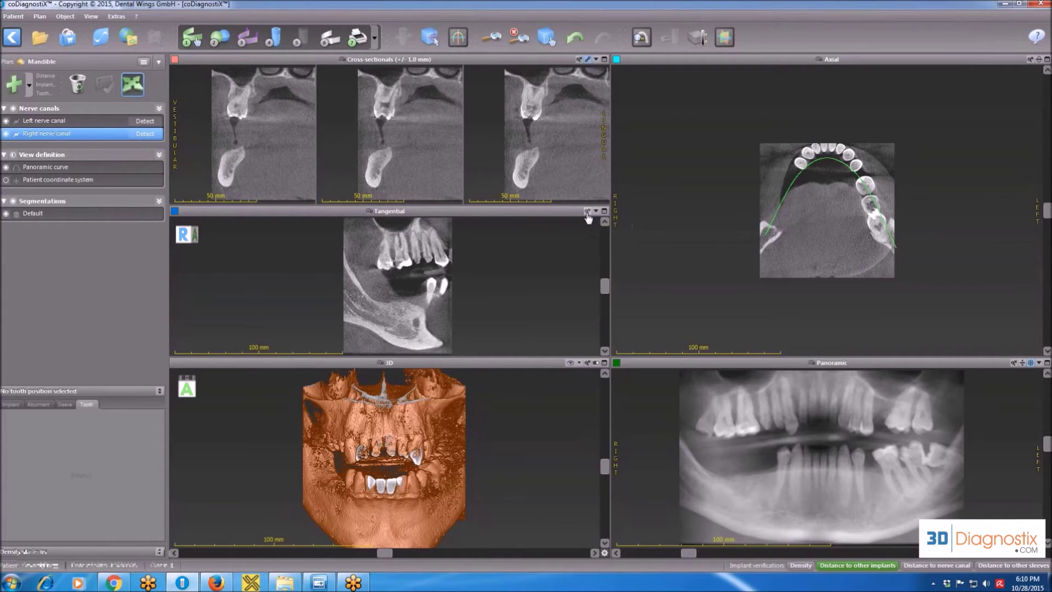
{"action": "left_click", "coordinate": [495, 38]}
{"action": "left_click", "coordinate": [411, 302]}
{"action": "left_click_drag", "start_coordinate": [412, 302], "coordinate": [422, 250]}
{"action": "left_click_drag", "start_coordinate": [417, 178], "coordinate": [419, 160]}
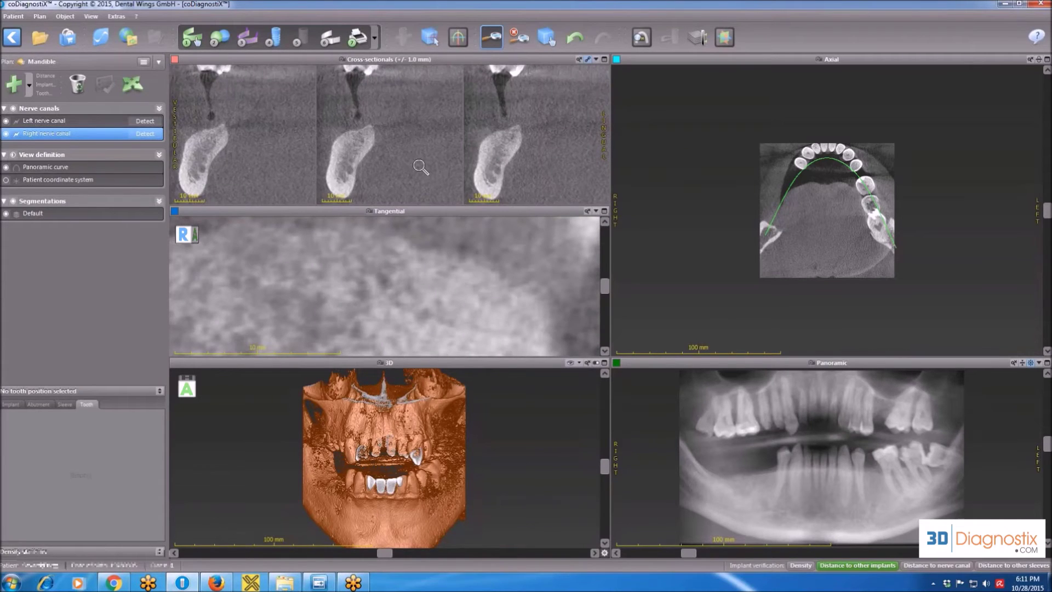
{"action": "left_click", "coordinate": [588, 212]}
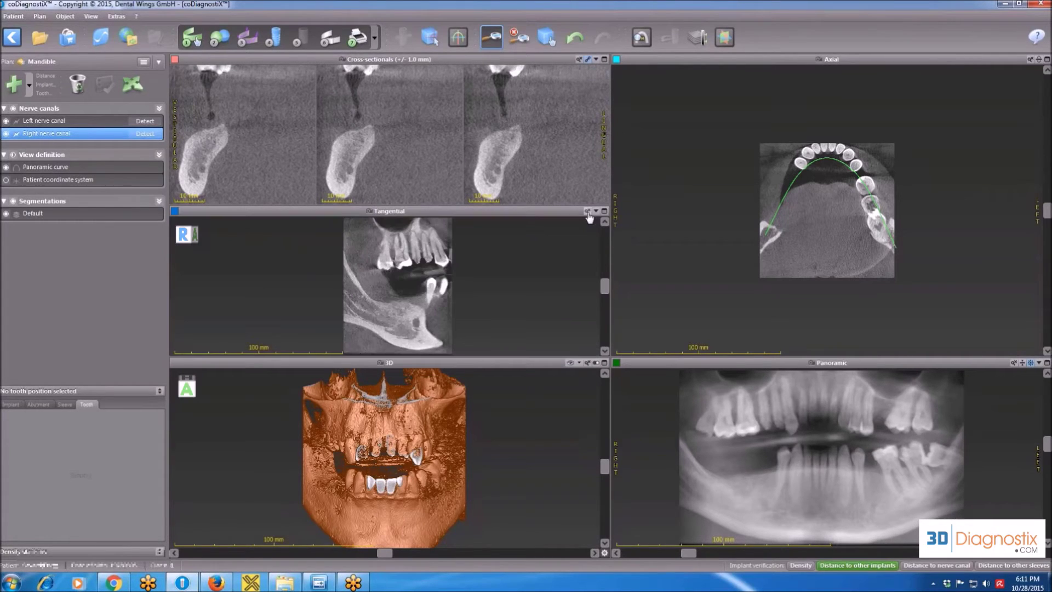
{"action": "left_click", "coordinate": [580, 60]}
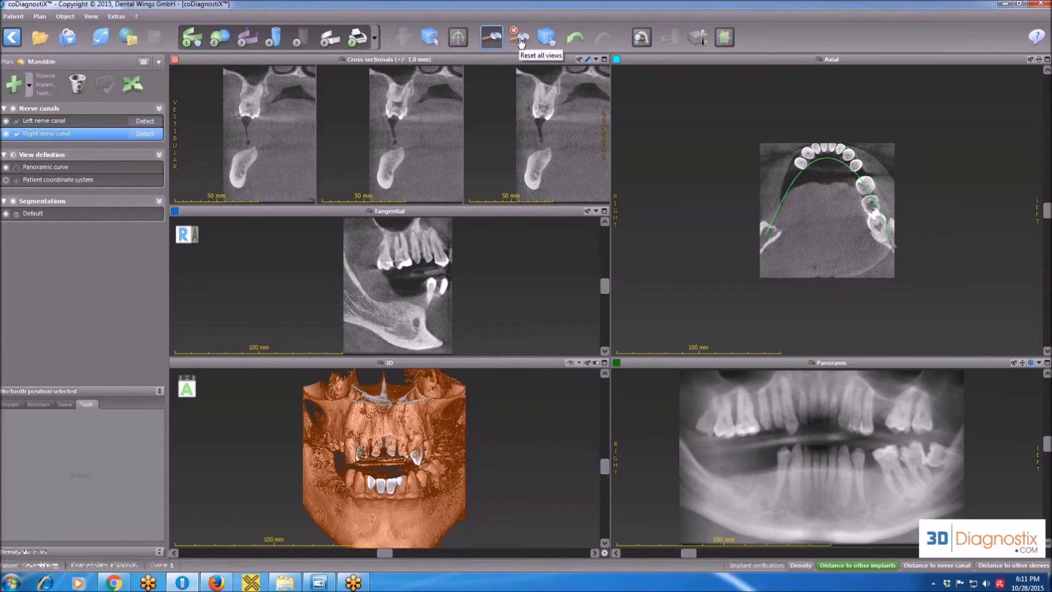
Zoom into the cross-sectional, tangential, panoramic, axial and 3D views and reset all views together
{"action": "left_click_drag", "start_coordinate": [434, 135], "coordinate": [441, 78]}
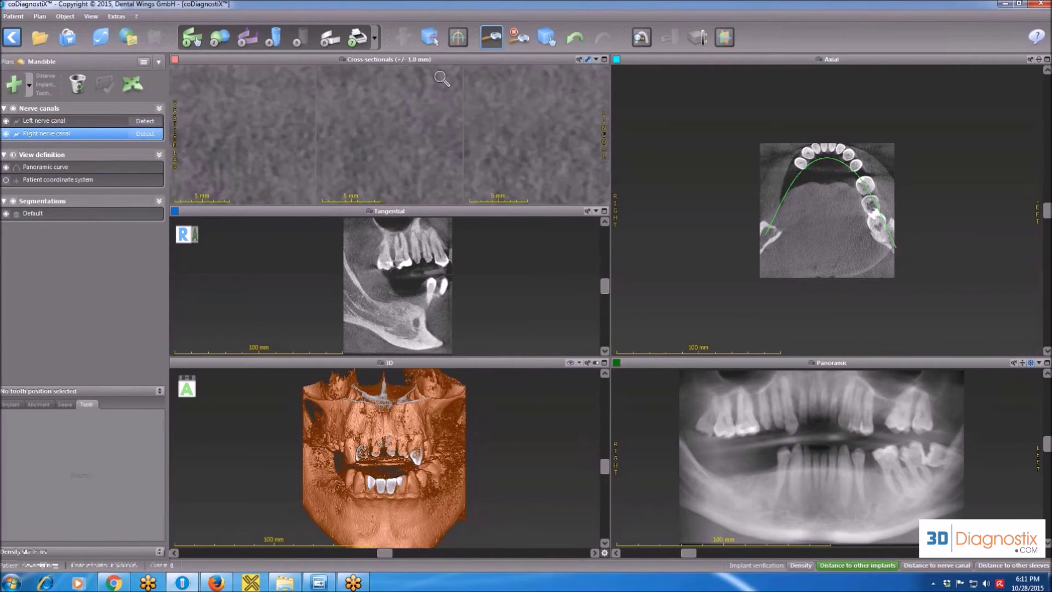
{"action": "left_click", "coordinate": [463, 241]}
{"action": "left_click", "coordinate": [883, 490]}
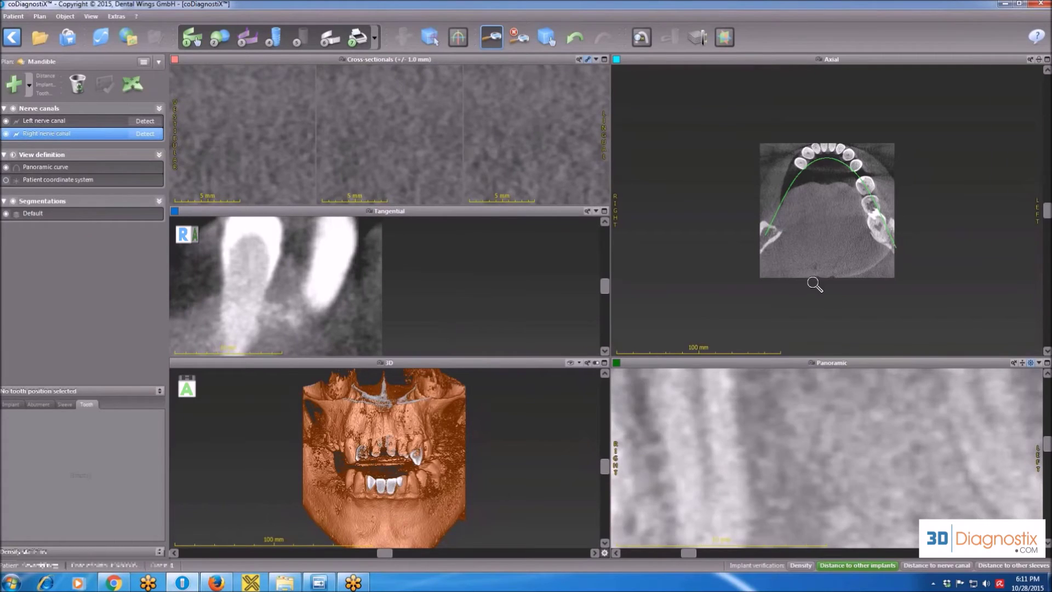
{"action": "left_click", "coordinate": [815, 284]}
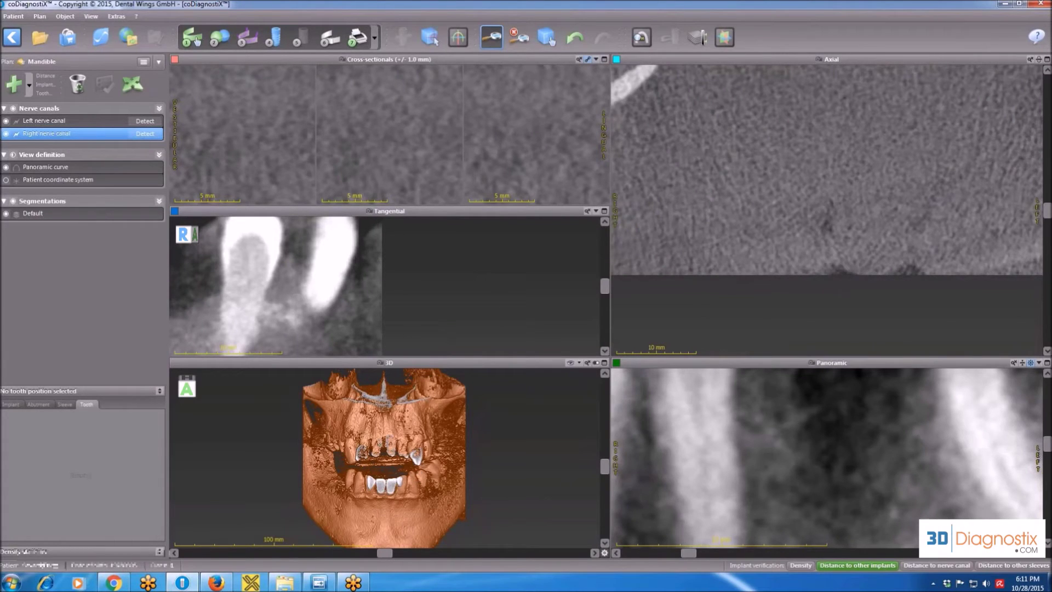
{"action": "left_click", "coordinate": [435, 419]}
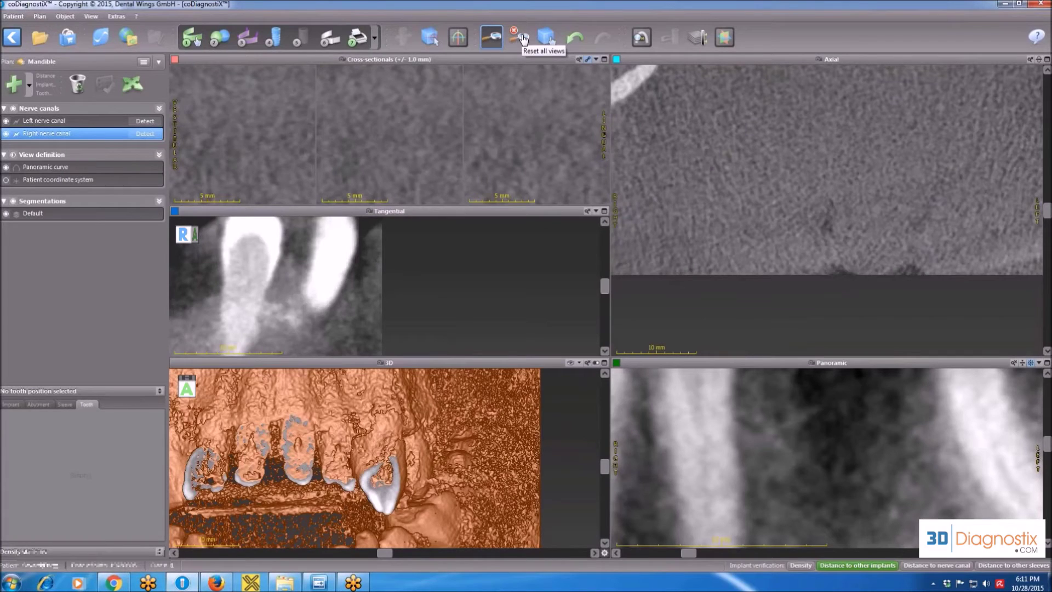
{"action": "left_click", "coordinate": [524, 40]}
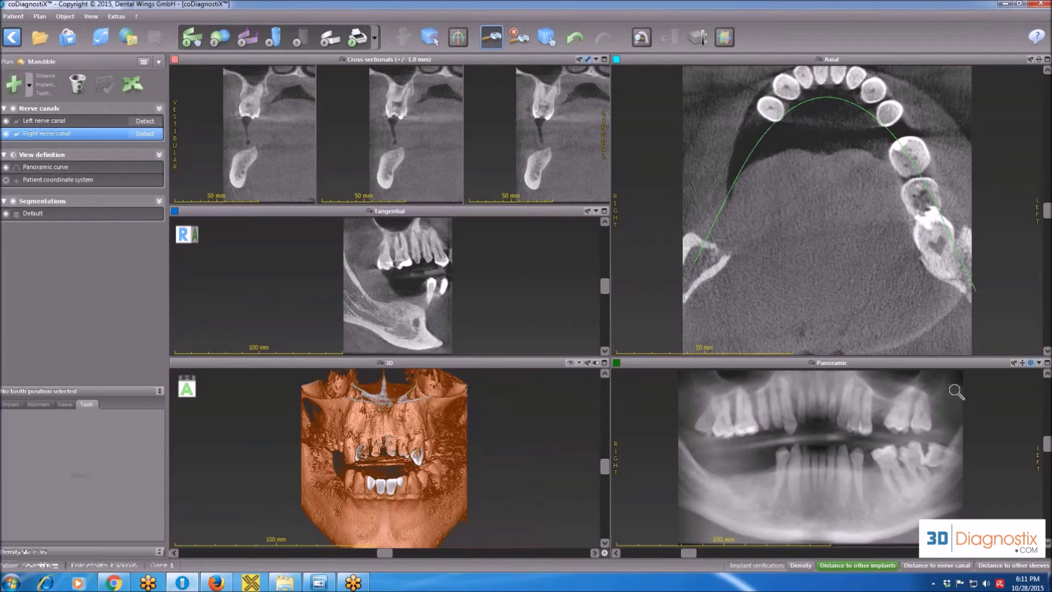
Switch the panoramic view from its X-ray-like display to a single slice and back
{"action": "left_click", "coordinate": [1031, 363]}
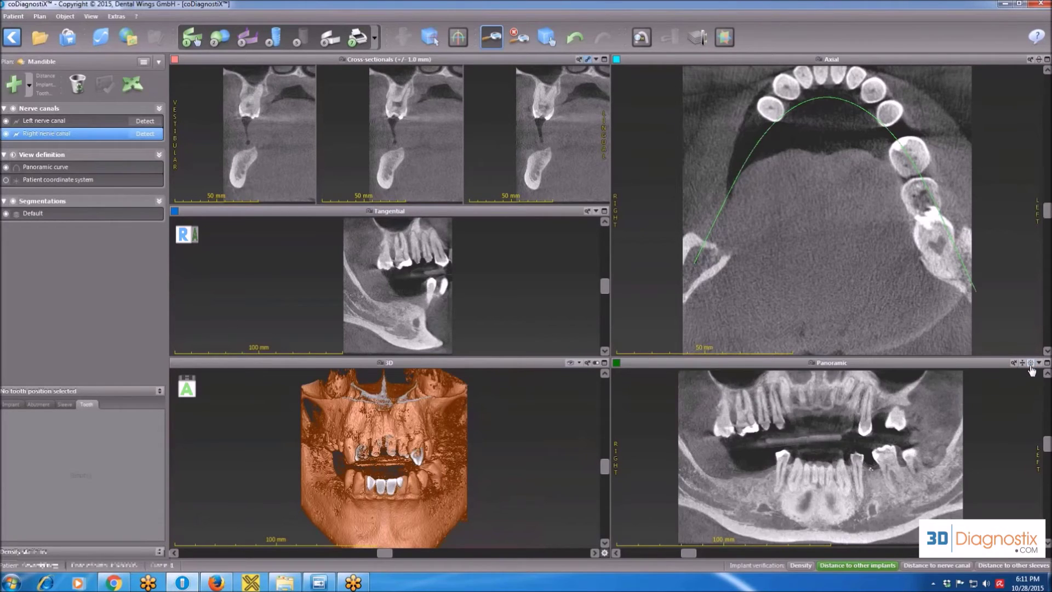
{"action": "left_click", "coordinate": [1031, 363]}
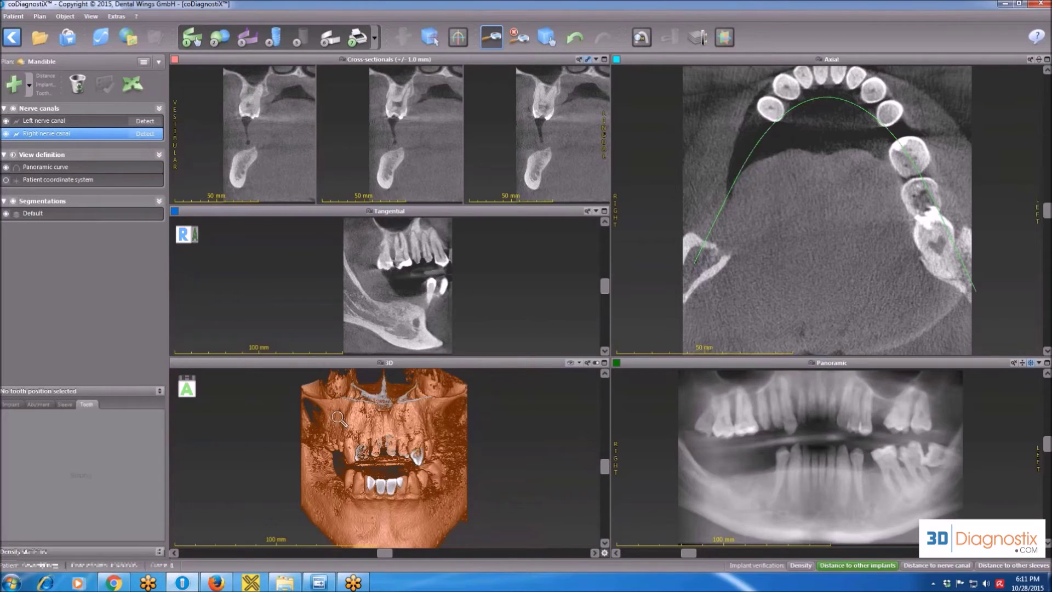
View the 3D model from the anterior, posterior, left and right standard directions
{"action": "left_click", "coordinate": [578, 367]}
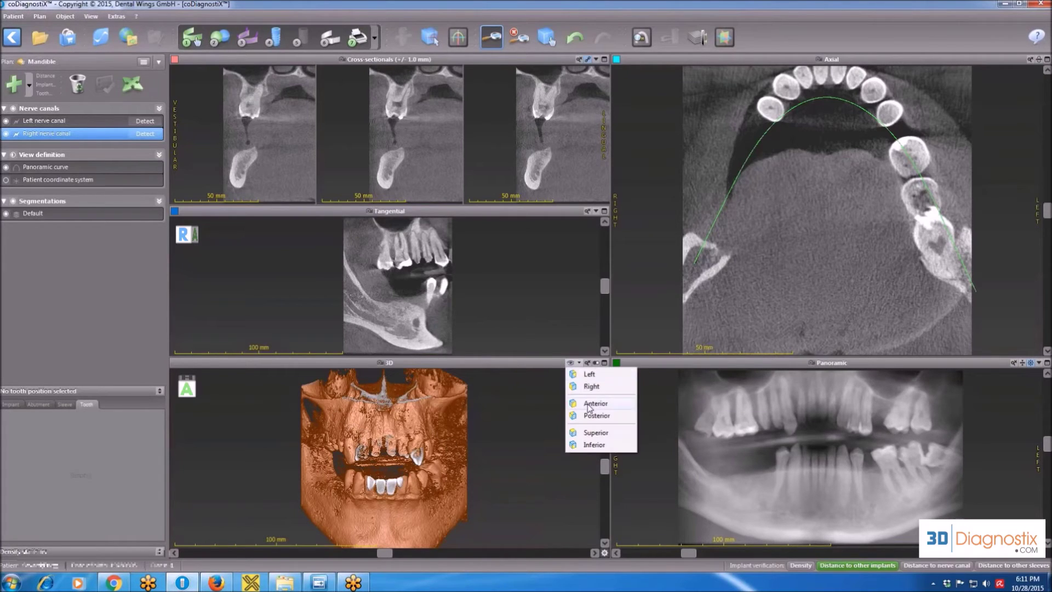
{"action": "left_click", "coordinate": [591, 405]}
{"action": "left_click", "coordinate": [579, 362]}
{"action": "left_click", "coordinate": [601, 415]}
{"action": "left_click", "coordinate": [579, 363]}
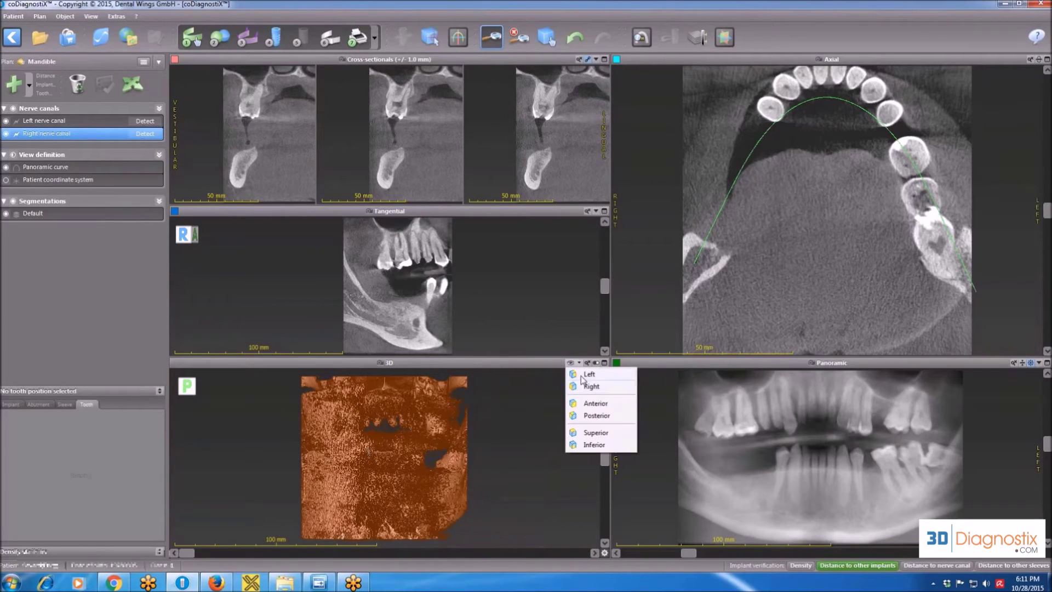
{"action": "left_click", "coordinate": [592, 384]}
{"action": "left_click", "coordinate": [579, 362]}
{"action": "left_click", "coordinate": [592, 393]}
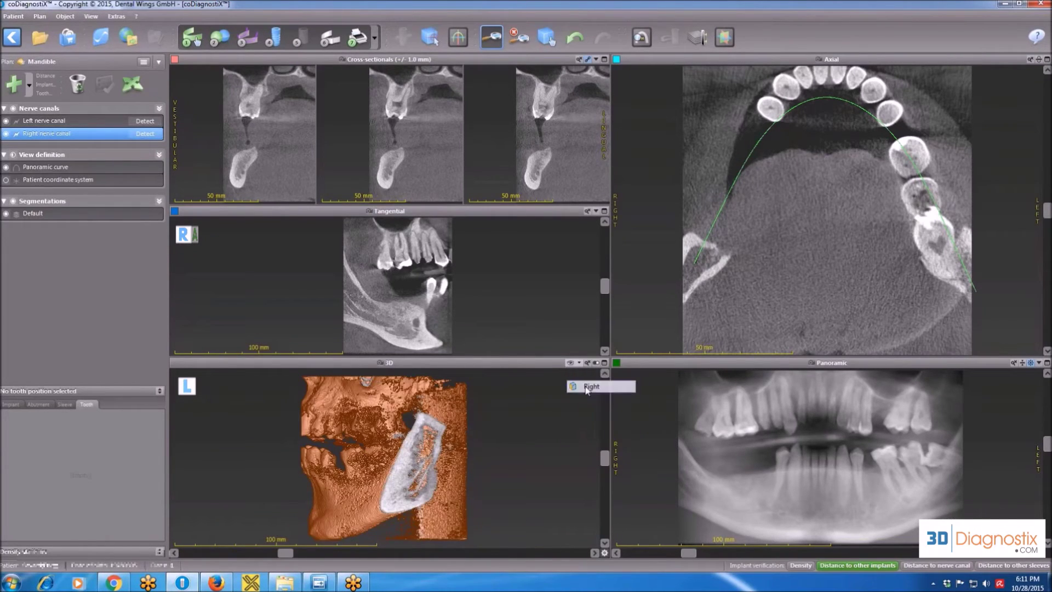
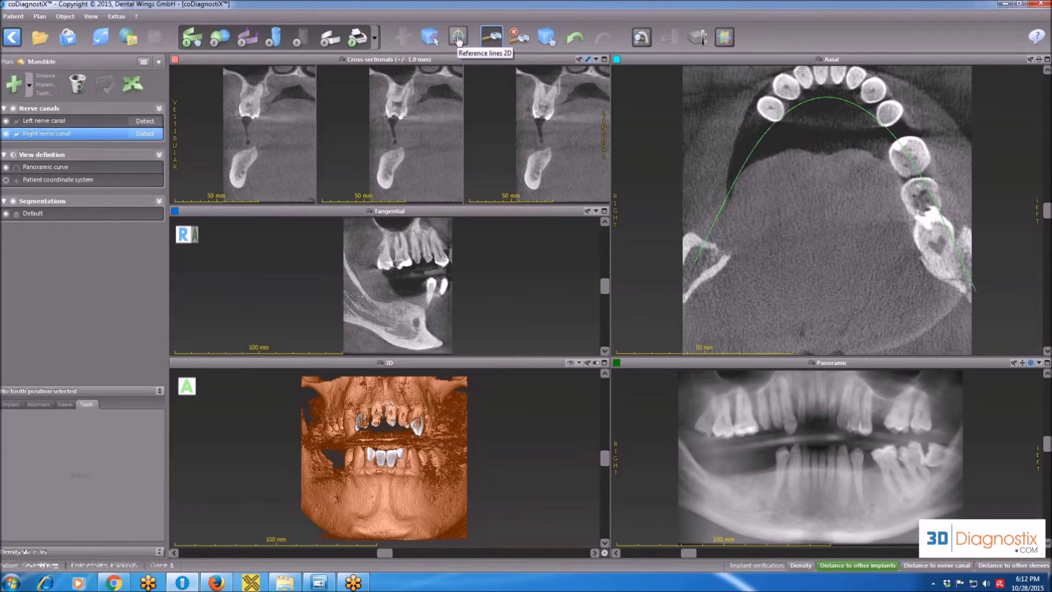
Turn on the 2D reference lines and move through the cross-sectional and axial slices, stopping at axial slice 270
{"action": "left_click", "coordinate": [458, 38]}
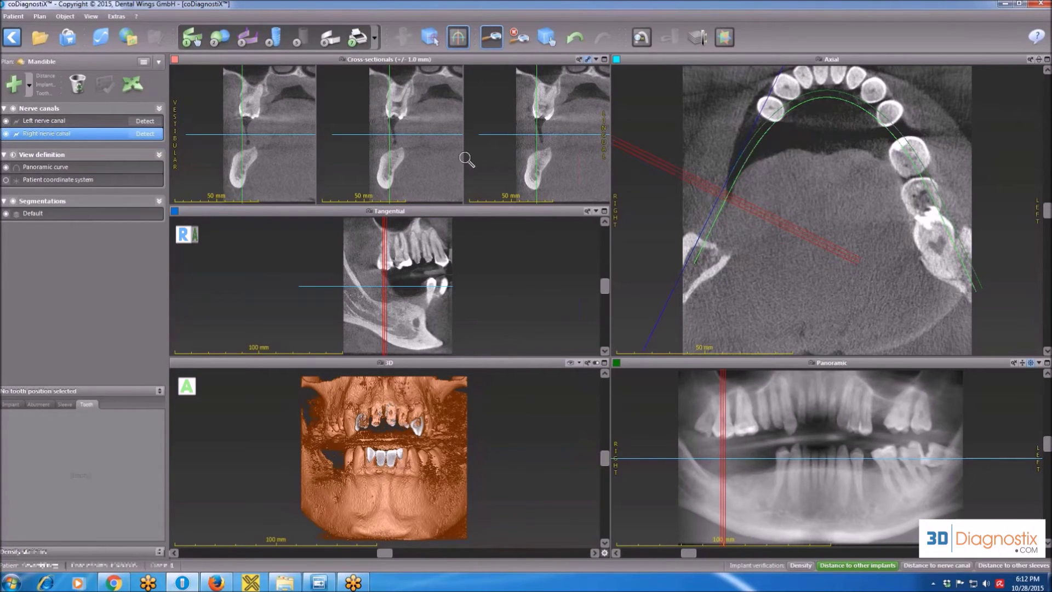
{"action": "scroll", "coordinate": [463, 156], "scroll_direction": "down", "scroll_amount": 1}
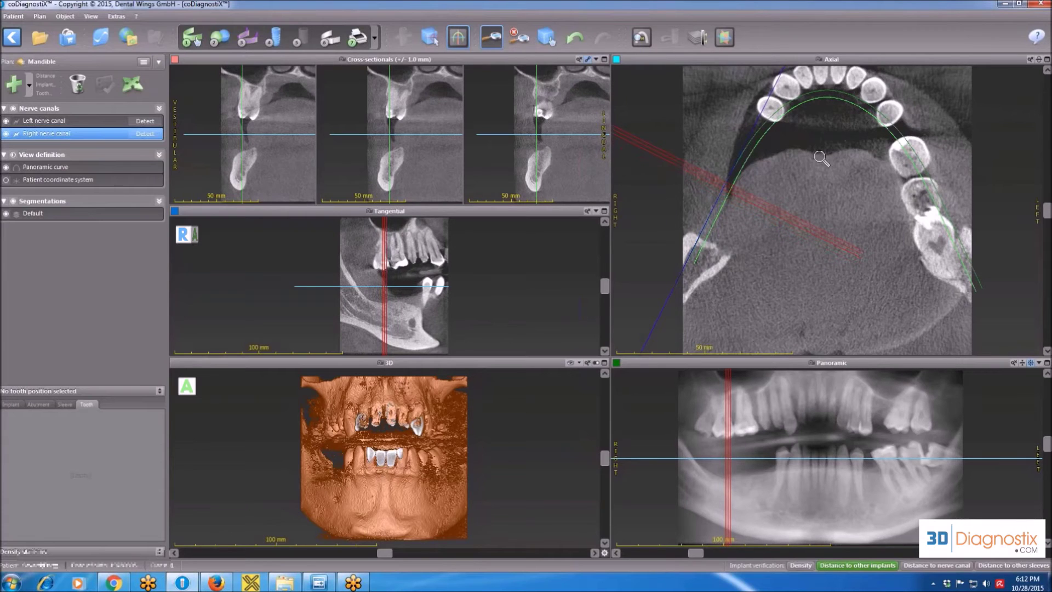
{"action": "scroll", "coordinate": [826, 159], "scroll_direction": "down", "scroll_amount": 5}
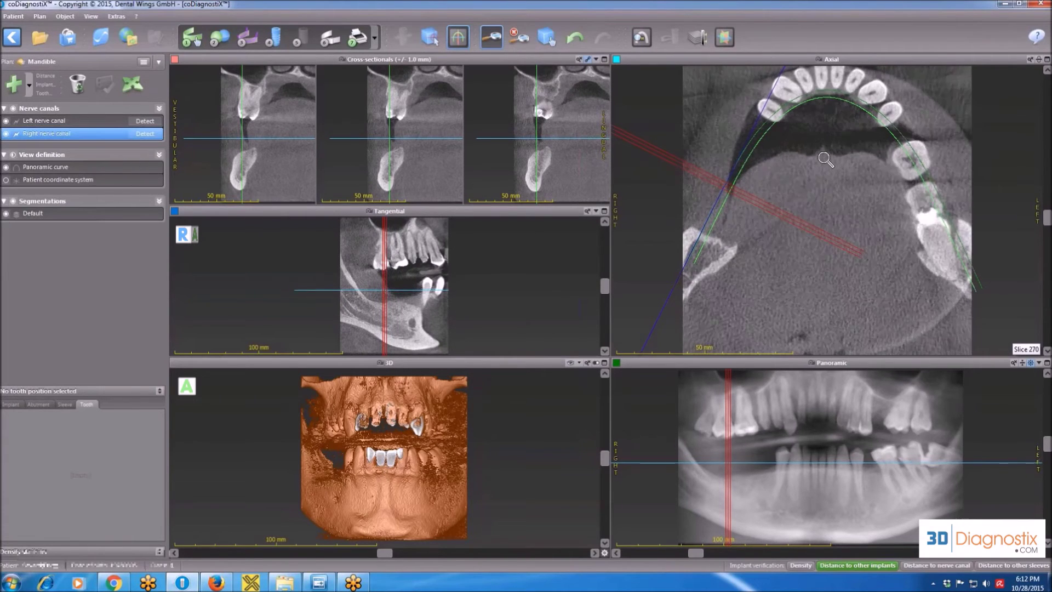
Move through the axial slices down to slice 396 in the lower mandible and back up to the tooth crowns
{"action": "scroll", "coordinate": [826, 159], "scroll_direction": "down", "scroll_amount": 8}
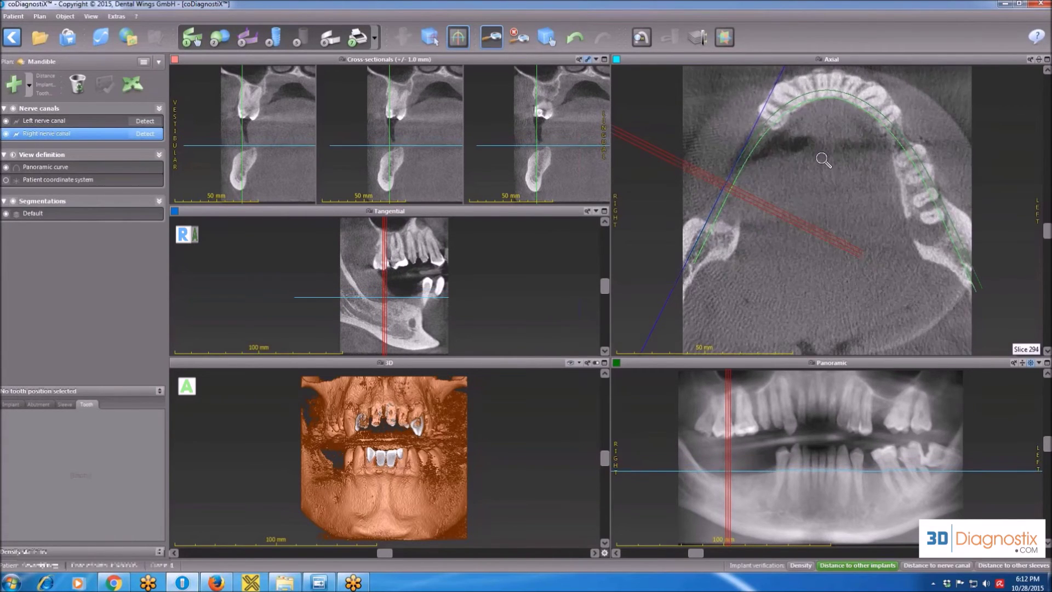
{"action": "scroll", "coordinate": [824, 161], "scroll_direction": "down", "scroll_amount": 6}
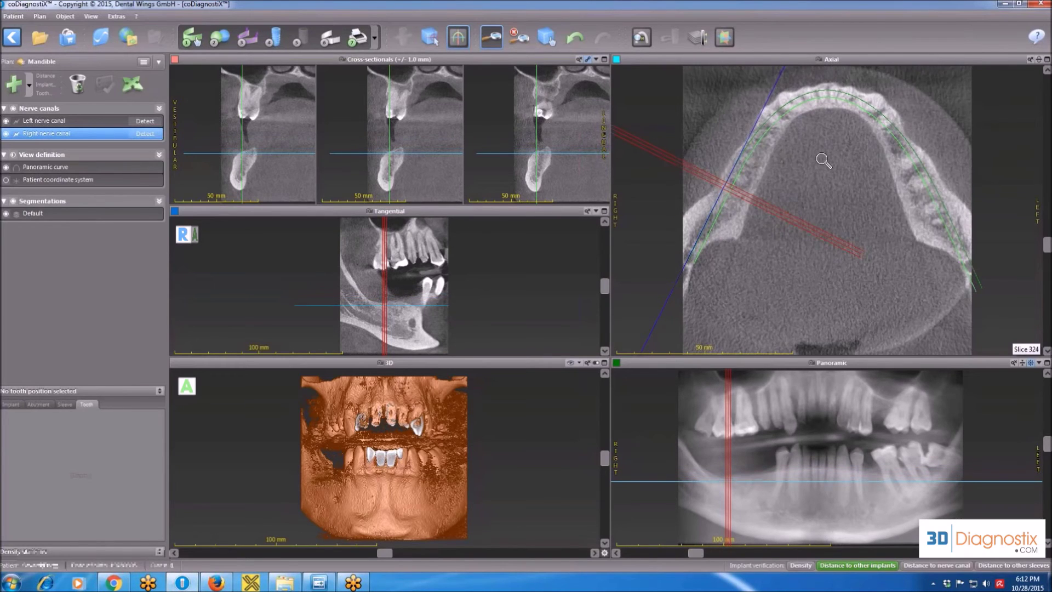
{"action": "scroll", "coordinate": [824, 160], "scroll_direction": "down", "scroll_amount": 6}
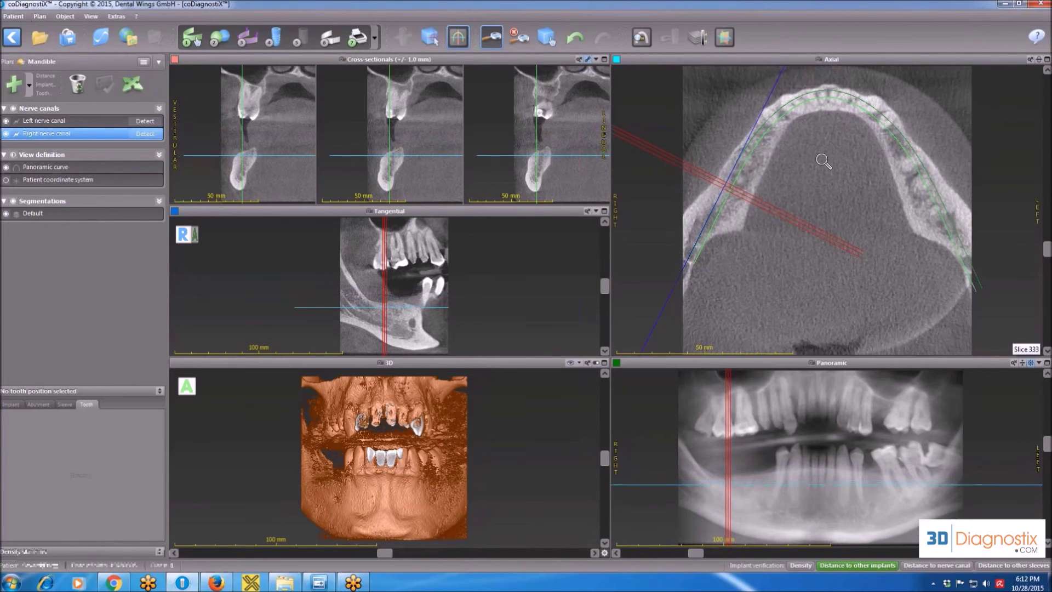
{"action": "scroll", "coordinate": [824, 161], "scroll_direction": "down", "scroll_amount": 7}
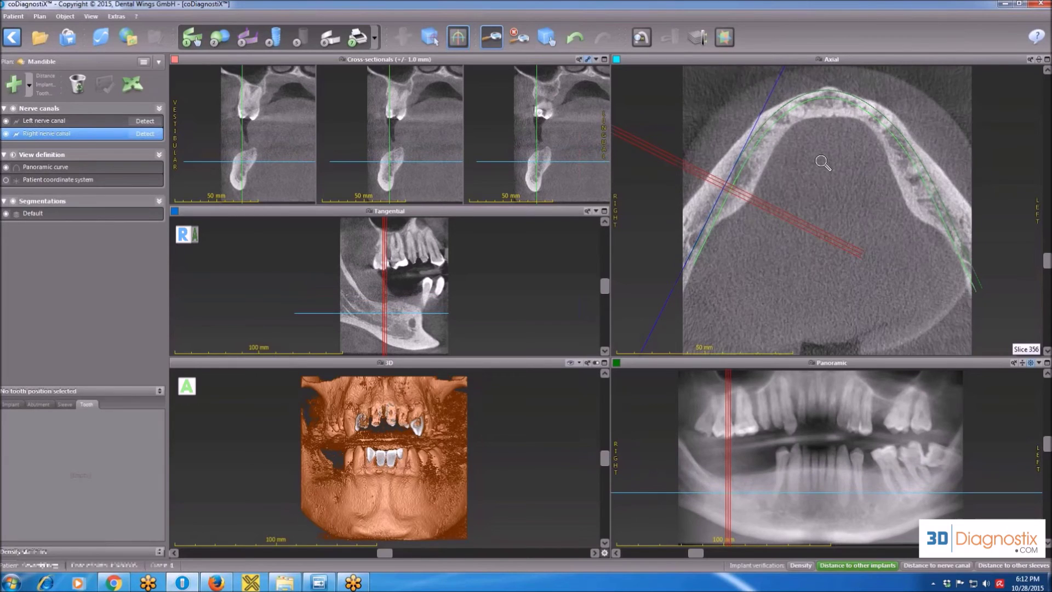
{"action": "scroll", "coordinate": [822, 162], "scroll_direction": "down", "scroll_amount": 5}
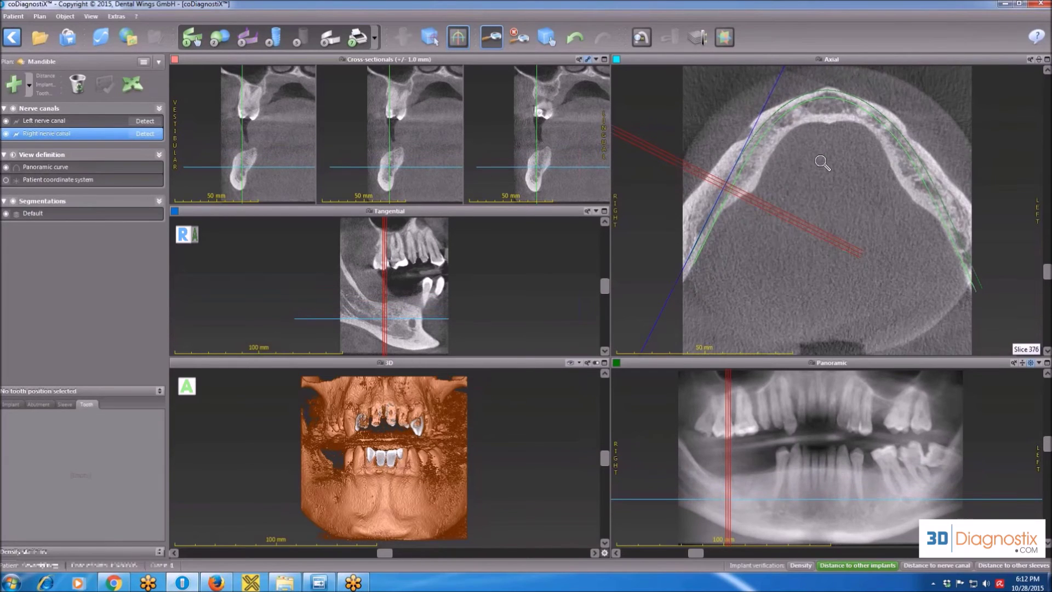
{"action": "scroll", "coordinate": [823, 162], "scroll_direction": "down", "scroll_amount": 3}
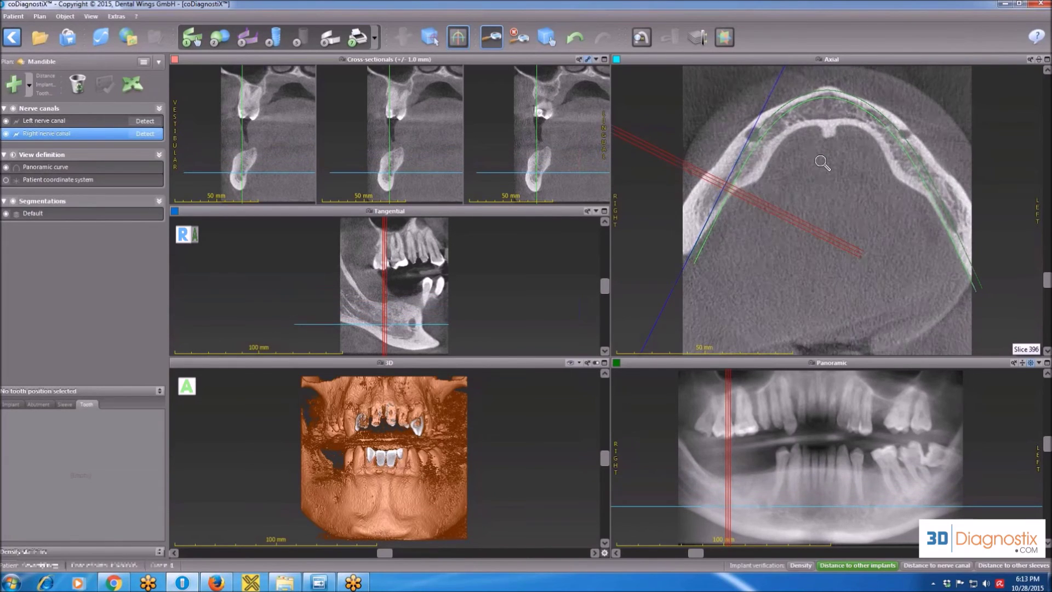
{"action": "scroll", "coordinate": [822, 163], "scroll_direction": "up", "scroll_amount": 6}
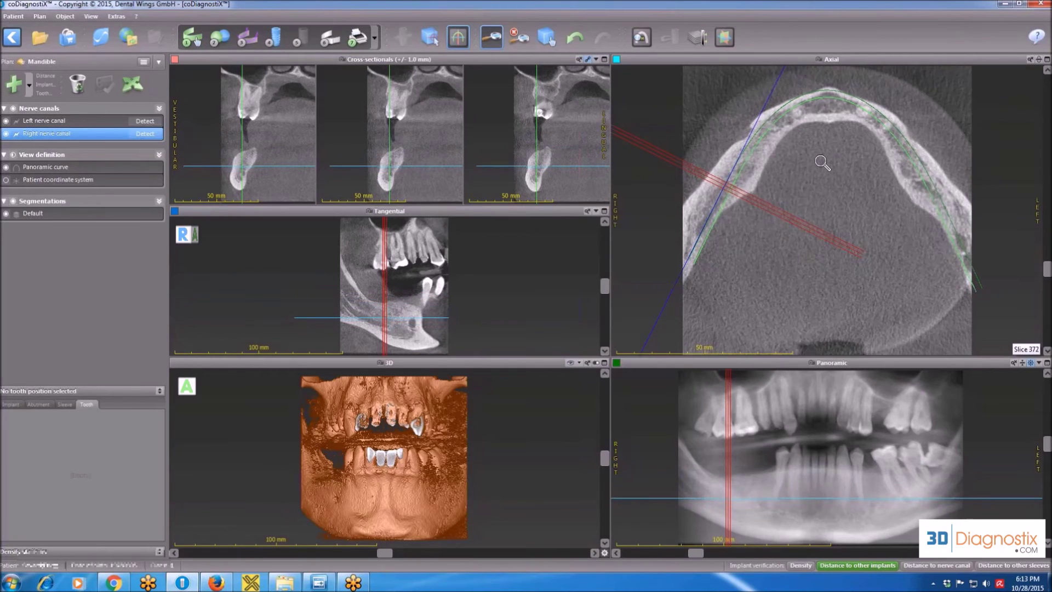
{"action": "scroll", "coordinate": [822, 162], "scroll_direction": "up", "scroll_amount": 6}
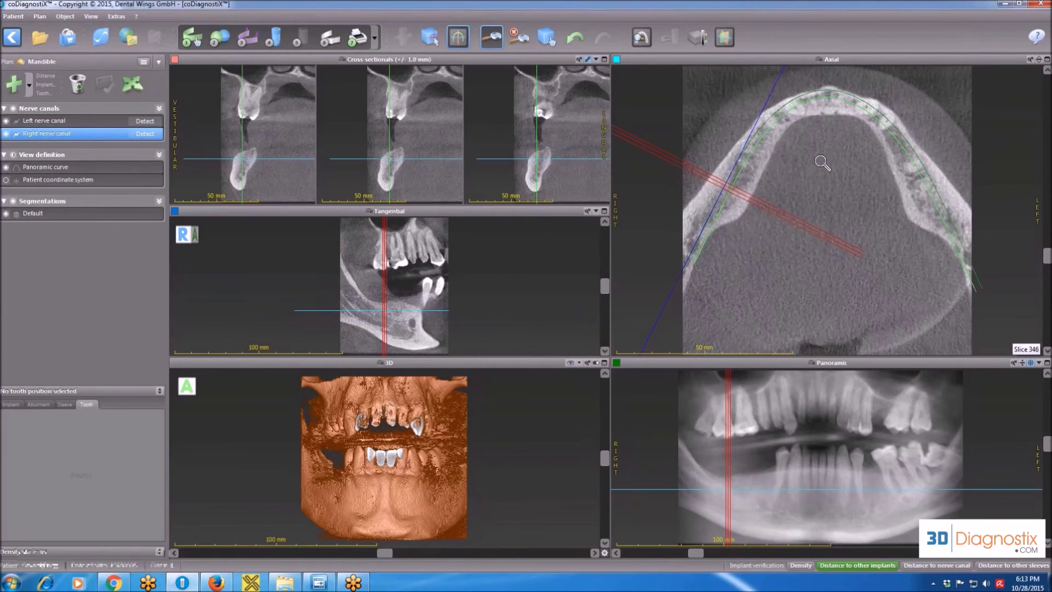
{"action": "scroll", "coordinate": [822, 163], "scroll_direction": "up", "scroll_amount": 7}
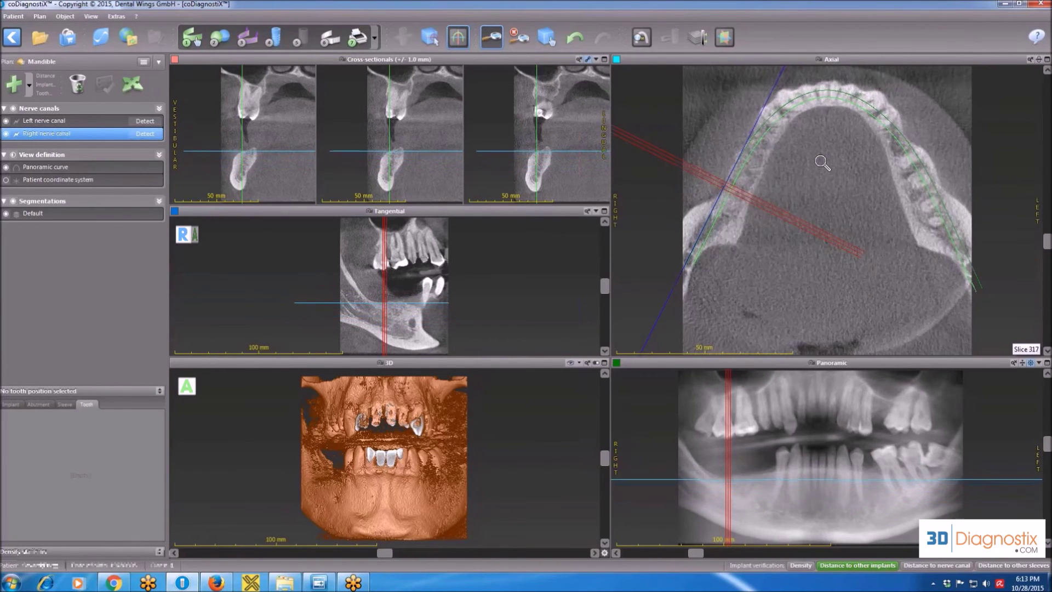
{"action": "scroll", "coordinate": [822, 162], "scroll_direction": "up", "scroll_amount": 8}
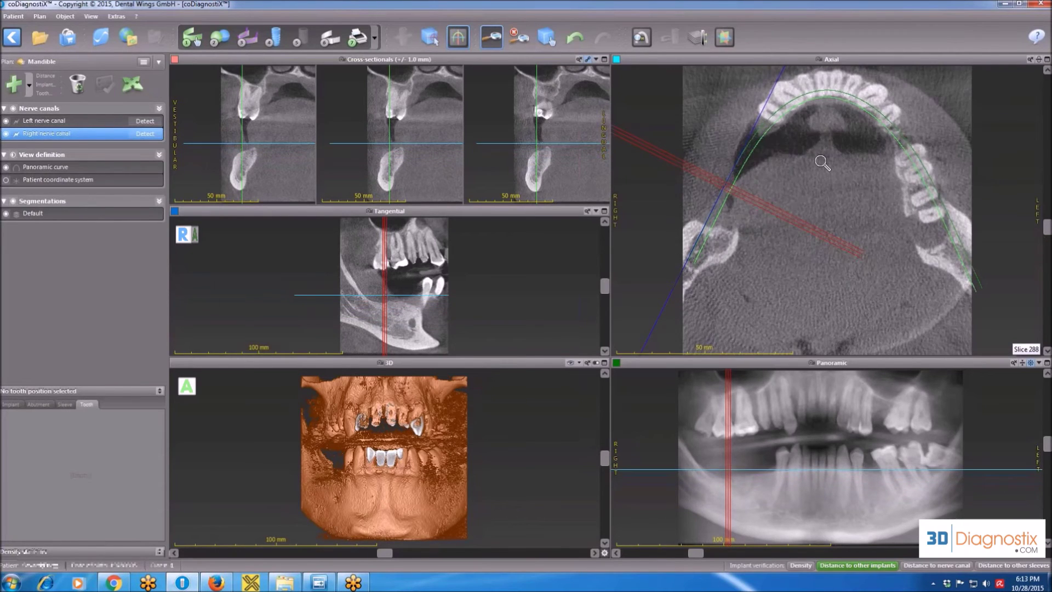
{"action": "scroll", "coordinate": [823, 162], "scroll_direction": "up", "scroll_amount": 5}
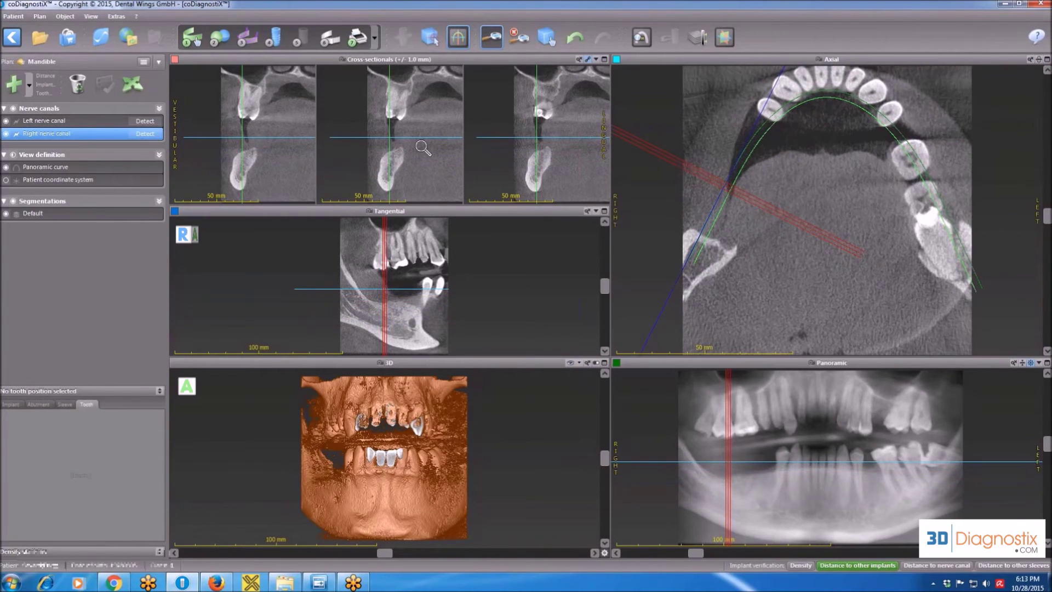
Move through the cross-sectional slices along the arch from the patient's right side to the left canine region
{"action": "scroll", "coordinate": [423, 148], "scroll_direction": "down", "scroll_amount": 4}
{"action": "scroll", "coordinate": [423, 148], "scroll_direction": "down", "scroll_amount": 6}
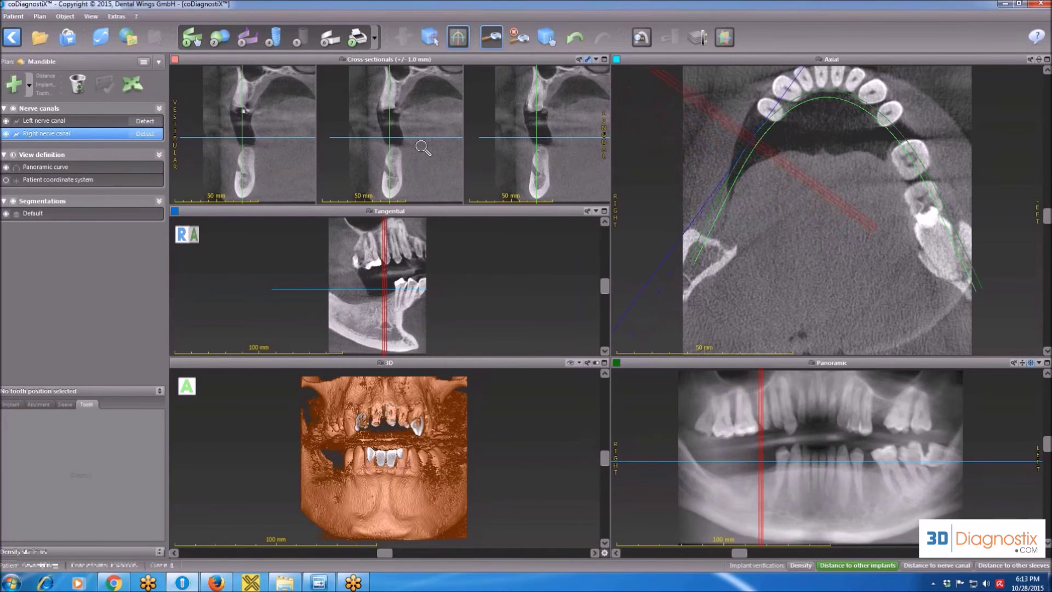
{"action": "scroll", "coordinate": [423, 148], "scroll_direction": "down", "scroll_amount": 6}
{"action": "scroll", "coordinate": [423, 148], "scroll_direction": "down", "scroll_amount": 6}
{"action": "scroll", "coordinate": [423, 148], "scroll_direction": "down", "scroll_amount": 6}
{"action": "scroll", "coordinate": [423, 148], "scroll_direction": "down", "scroll_amount": 4}
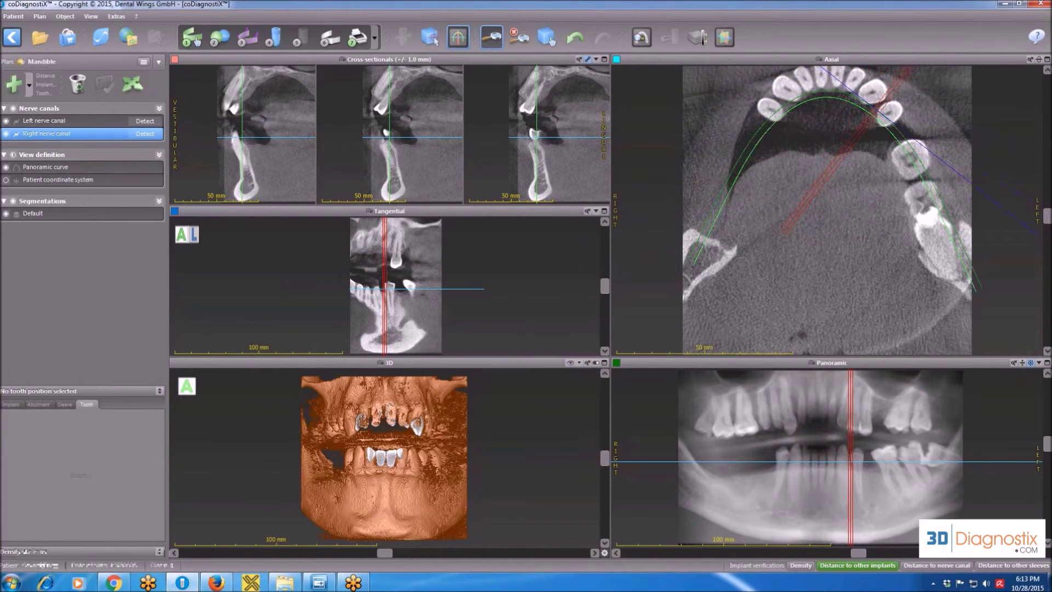
Examine successive single slices of the panoramic view from the lingual to the buccal side, then restore its X-ray-like display
{"action": "scroll", "coordinate": [884, 427], "scroll_direction": "up", "scroll_amount": 2}
{"action": "scroll", "coordinate": [884, 427], "scroll_direction": "up", "scroll_amount": 4}
{"action": "scroll", "coordinate": [884, 426], "scroll_direction": "up", "scroll_amount": 4}
{"action": "scroll", "coordinate": [884, 426], "scroll_direction": "up", "scroll_amount": 4}
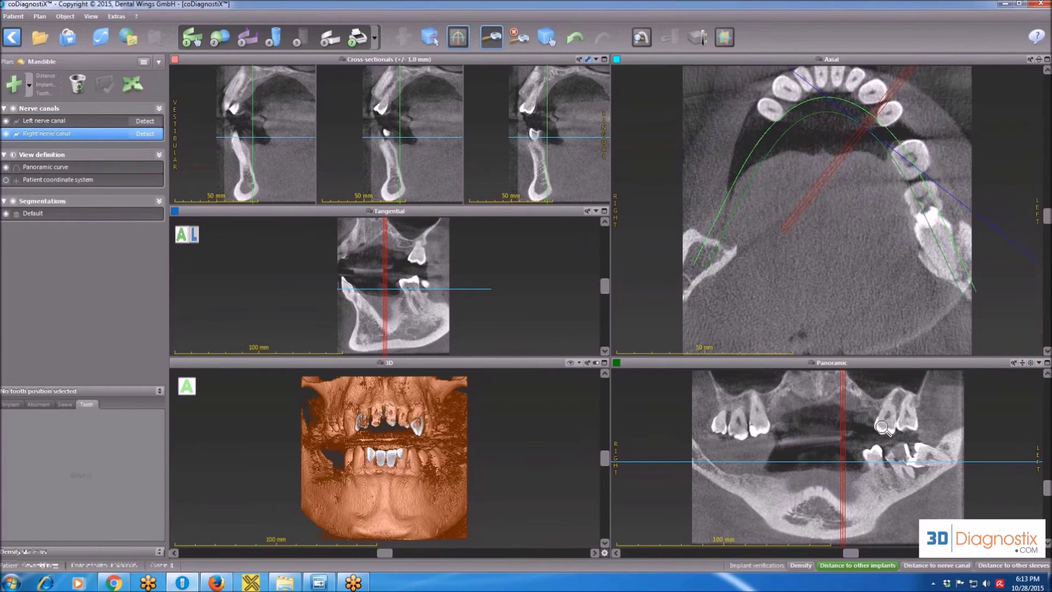
{"action": "scroll", "coordinate": [884, 428], "scroll_direction": "up", "scroll_amount": 4}
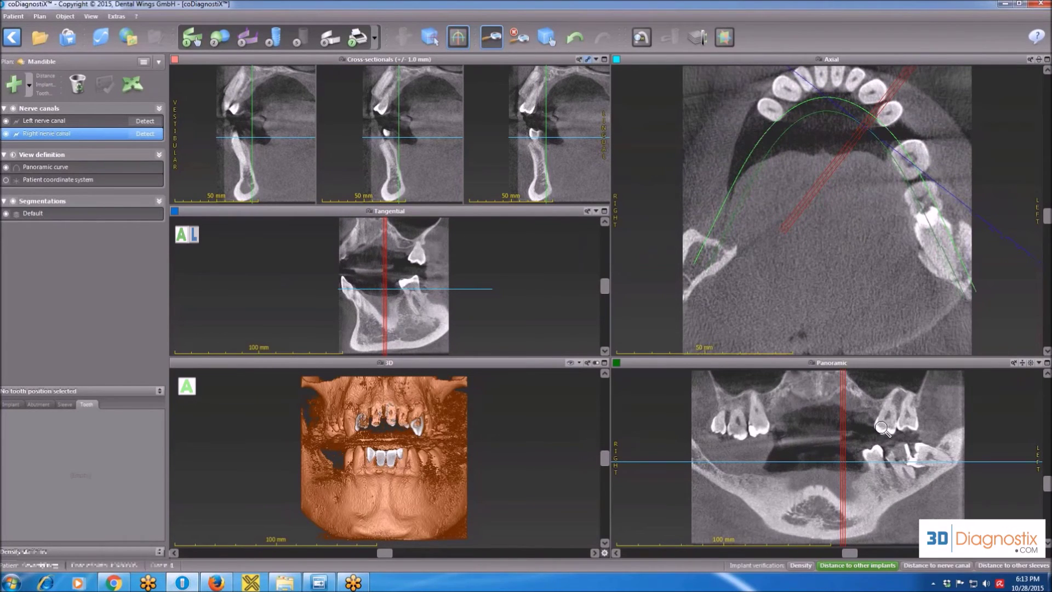
{"action": "scroll", "coordinate": [883, 427], "scroll_direction": "up", "scroll_amount": 4}
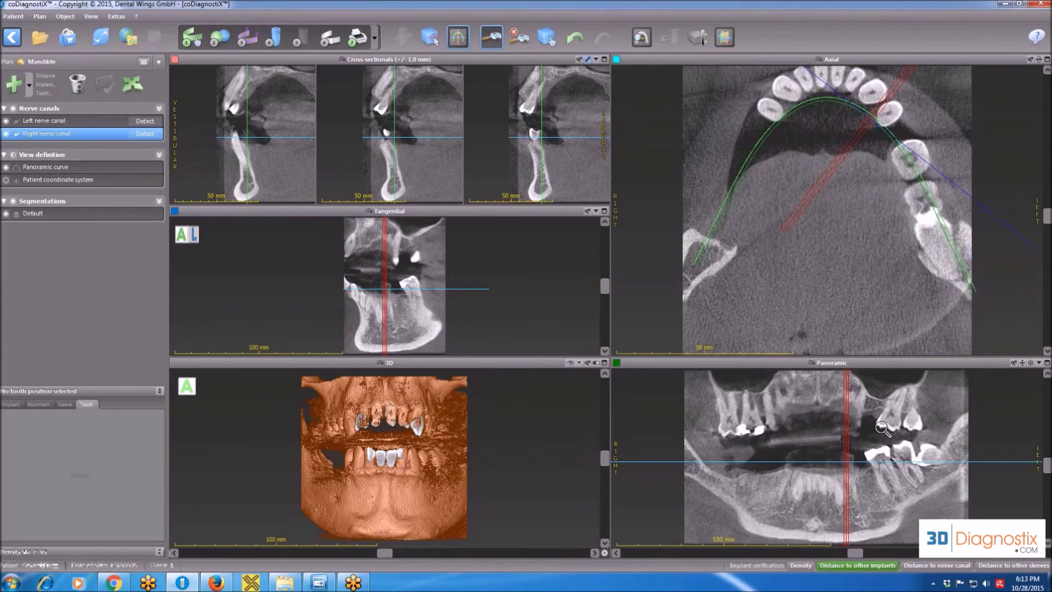
{"action": "scroll", "coordinate": [883, 427], "scroll_direction": "up", "scroll_amount": 4}
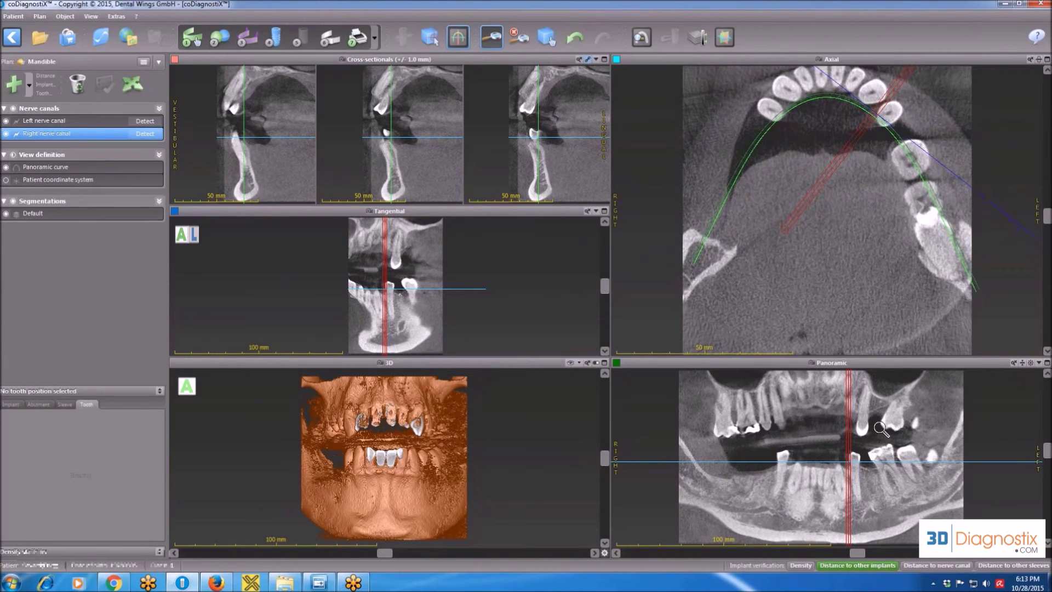
{"action": "scroll", "coordinate": [883, 427], "scroll_direction": "up", "scroll_amount": 4}
{"action": "scroll", "coordinate": [881, 429], "scroll_direction": "up", "scroll_amount": 2}
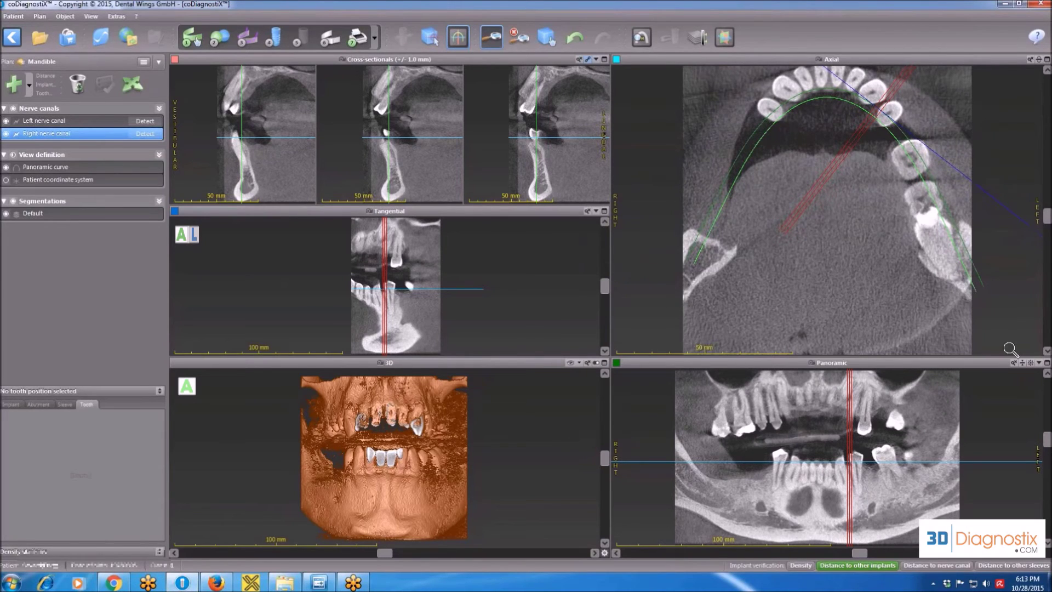
{"action": "left_click", "coordinate": [1030, 363]}
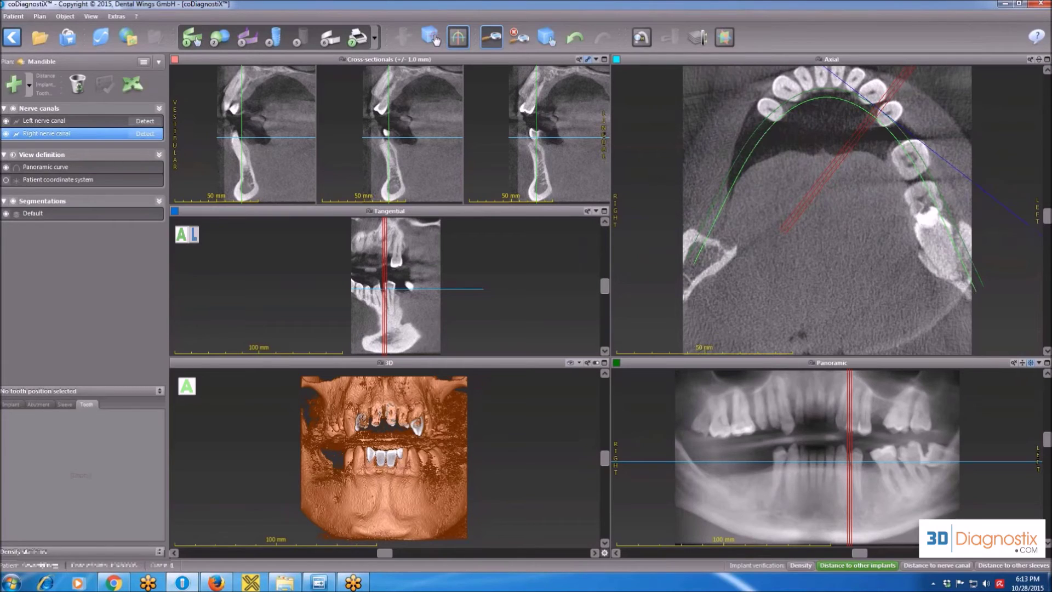
Turn on the crosshair localizer and locate several upper and lower jaw points in the panoramic view across all views
{"action": "left_click", "coordinate": [437, 39]}
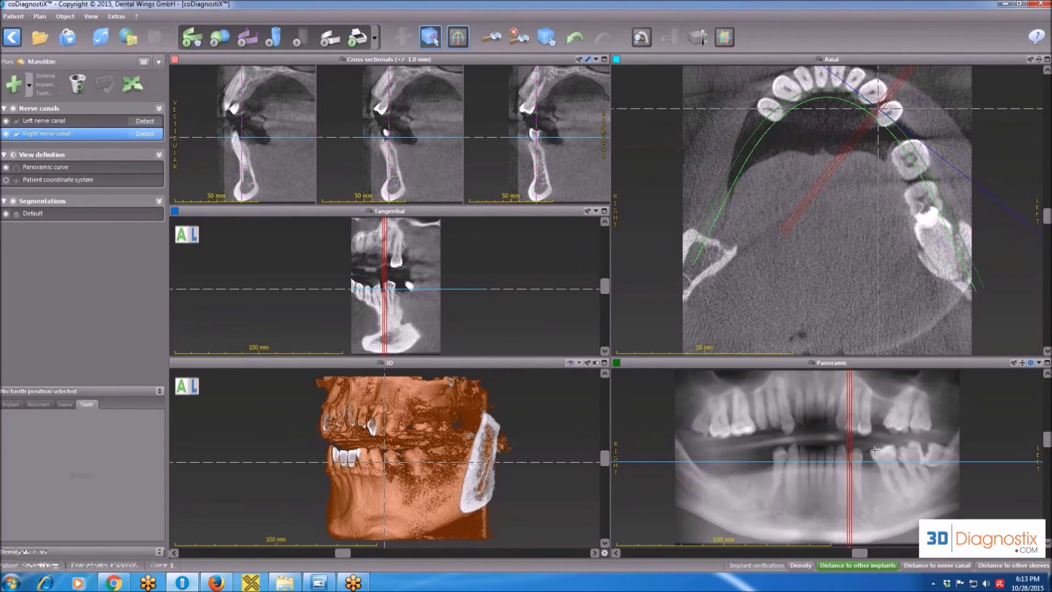
{"action": "left_click", "coordinate": [871, 472]}
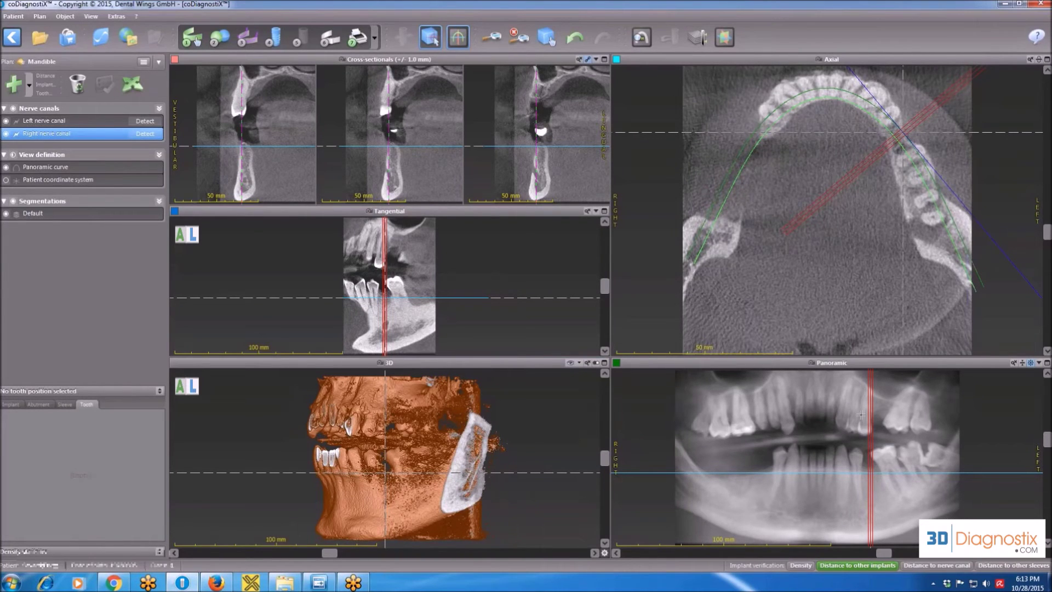
{"action": "left_click", "coordinate": [881, 405]}
{"action": "left_click", "coordinate": [828, 413]}
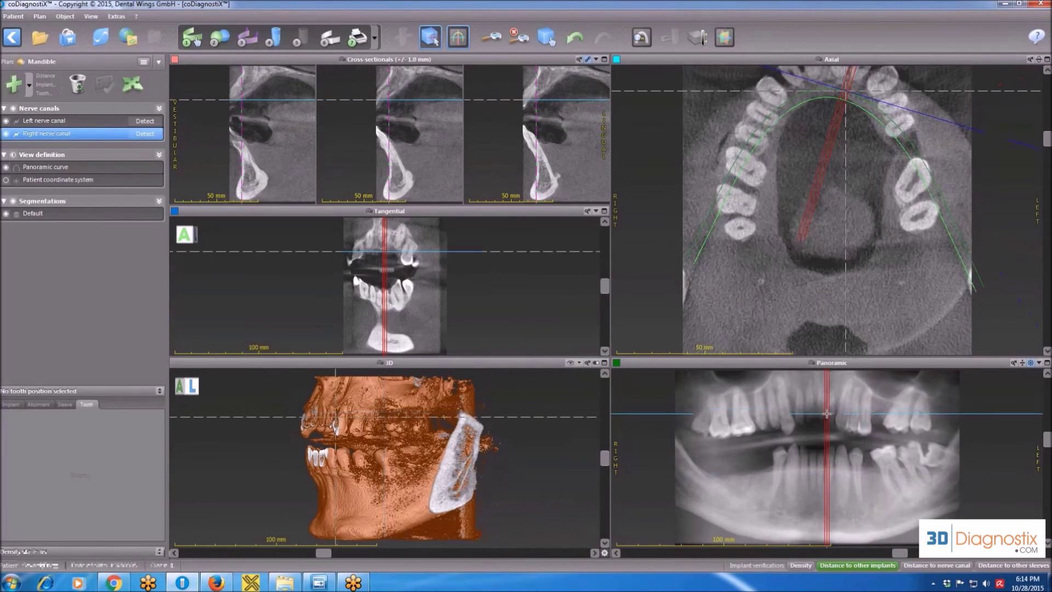
{"action": "left_click", "coordinate": [882, 495]}
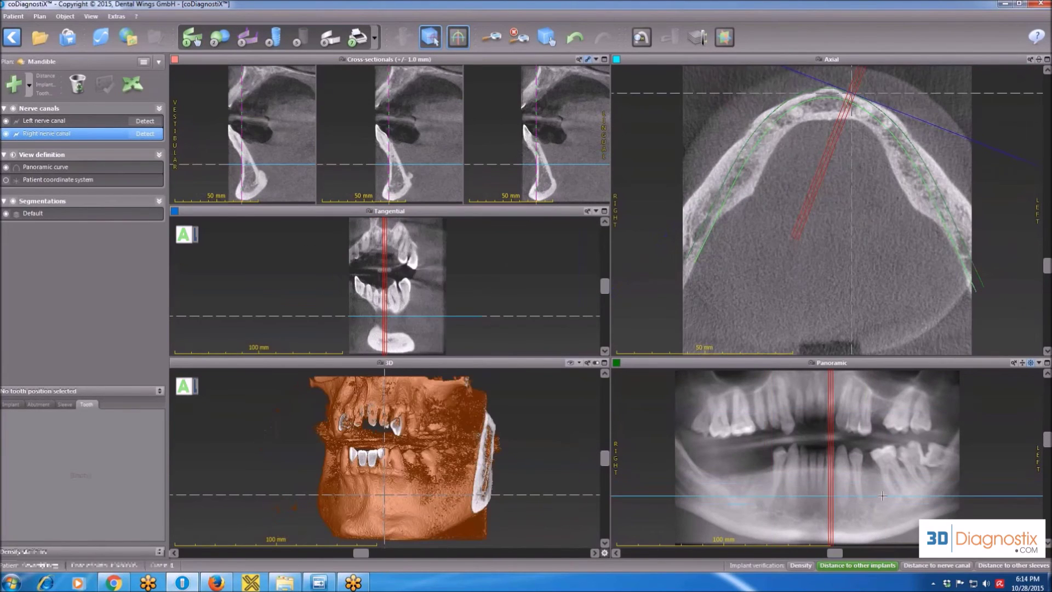
{"action": "left_click", "coordinate": [874, 474]}
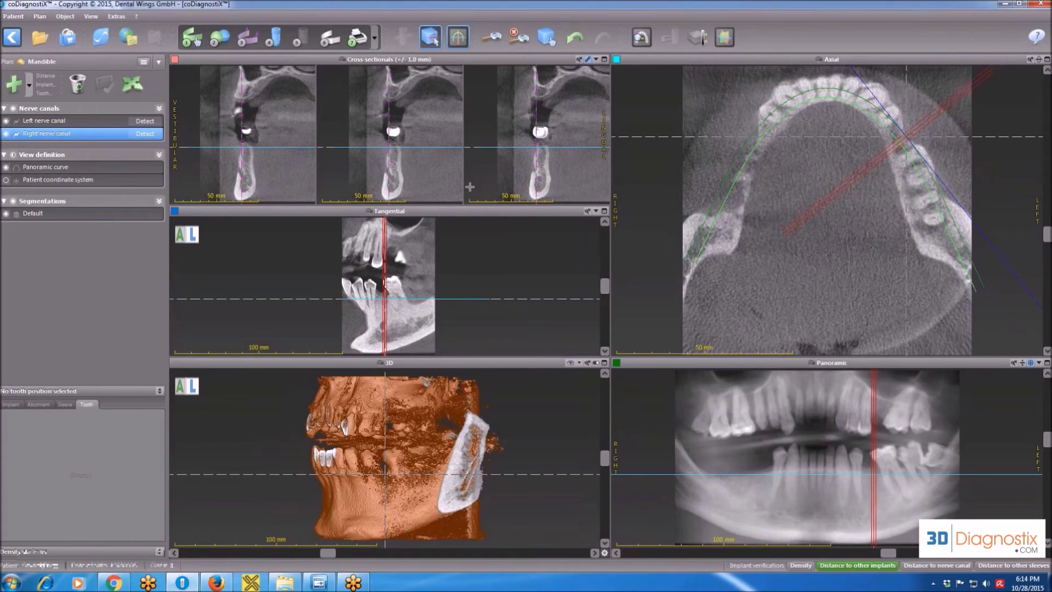
Locate jaw points from the axial, cross-sectional and 3D views with the localizer, and shift the axial level up to the upper teeth
{"action": "left_click", "coordinate": [825, 105]}
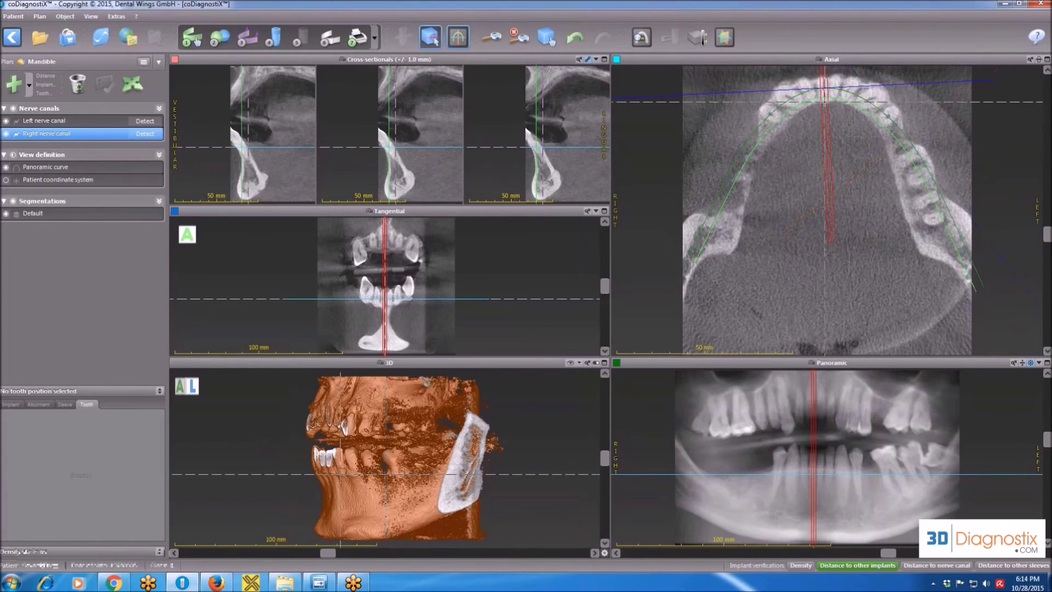
{"action": "left_click", "coordinate": [539, 167]}
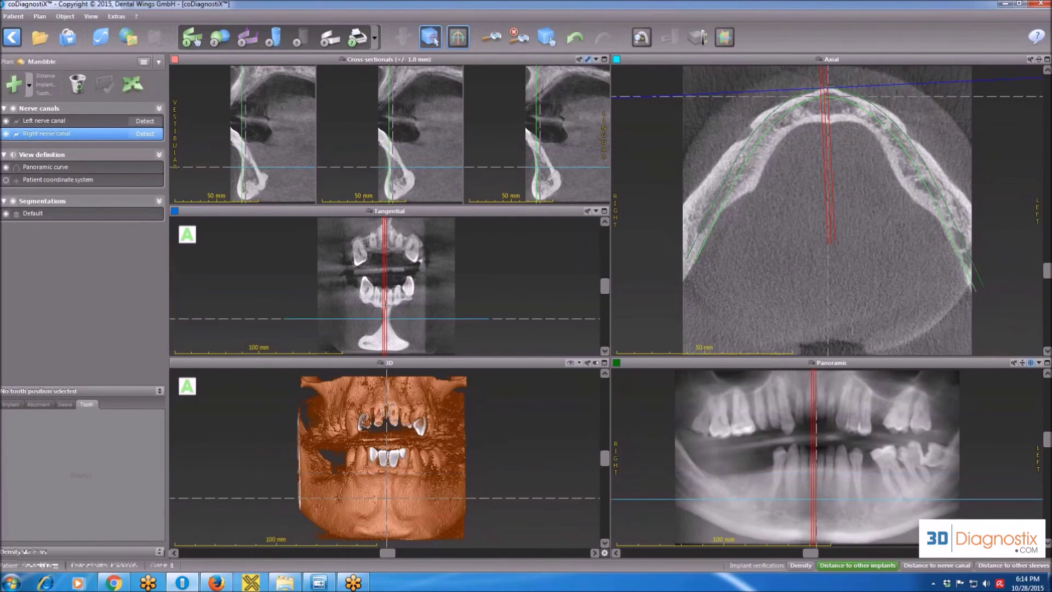
{"action": "left_click", "coordinate": [402, 489]}
{"action": "left_click", "coordinate": [344, 496]}
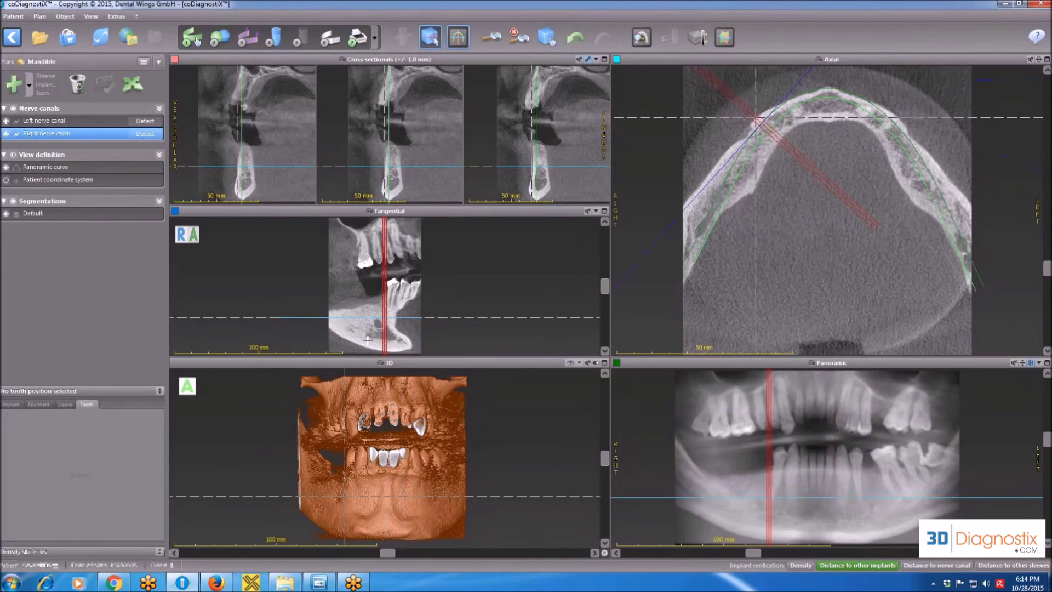
{"action": "scroll", "coordinate": [907, 324], "scroll_direction": "up", "scroll_amount": 5}
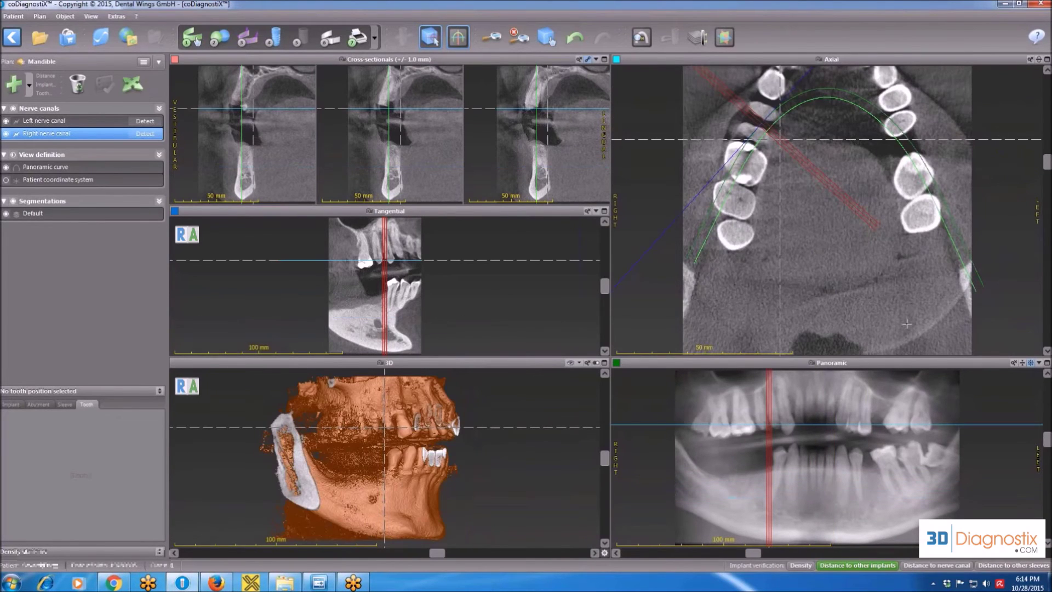
Turn off the localizer and the 2D reference lines, and try the mode for modifying object positions
{"action": "left_click", "coordinate": [430, 39]}
{"action": "left_click", "coordinate": [458, 38]}
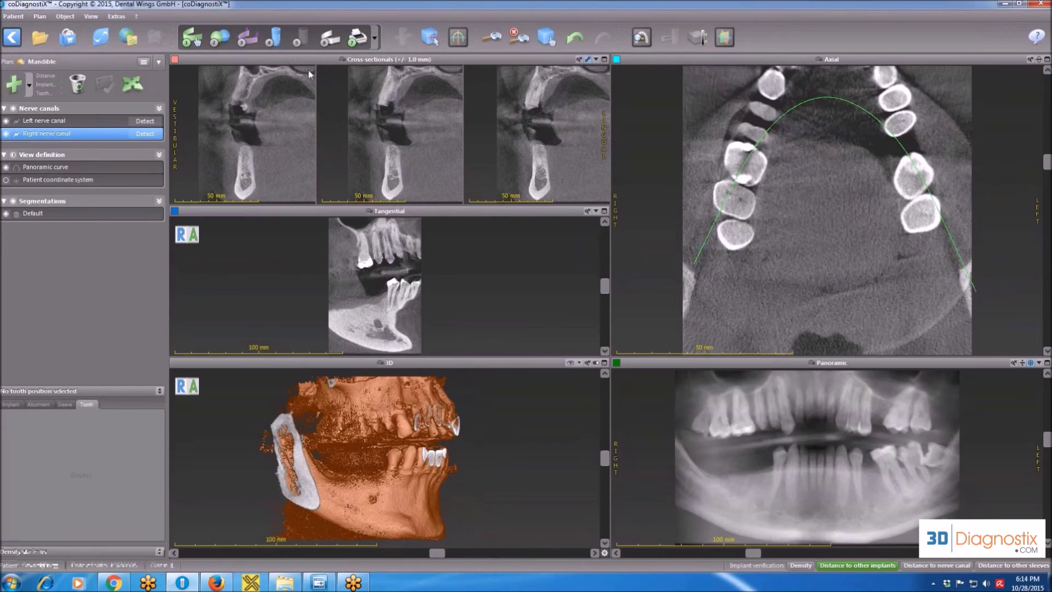
{"action": "left_click", "coordinate": [136, 87]}
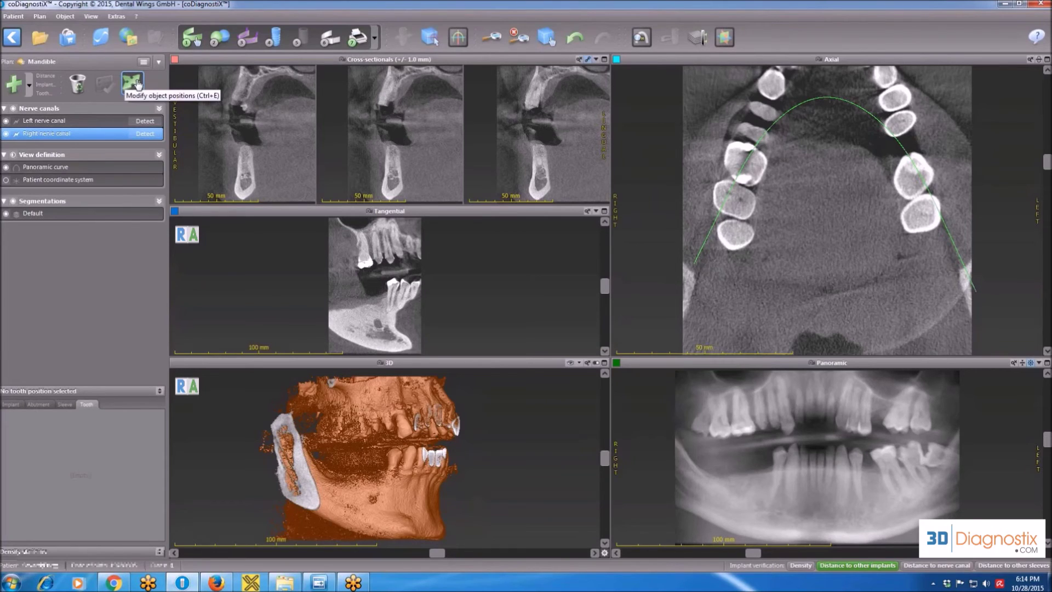
{"action": "left_click", "coordinate": [140, 84]}
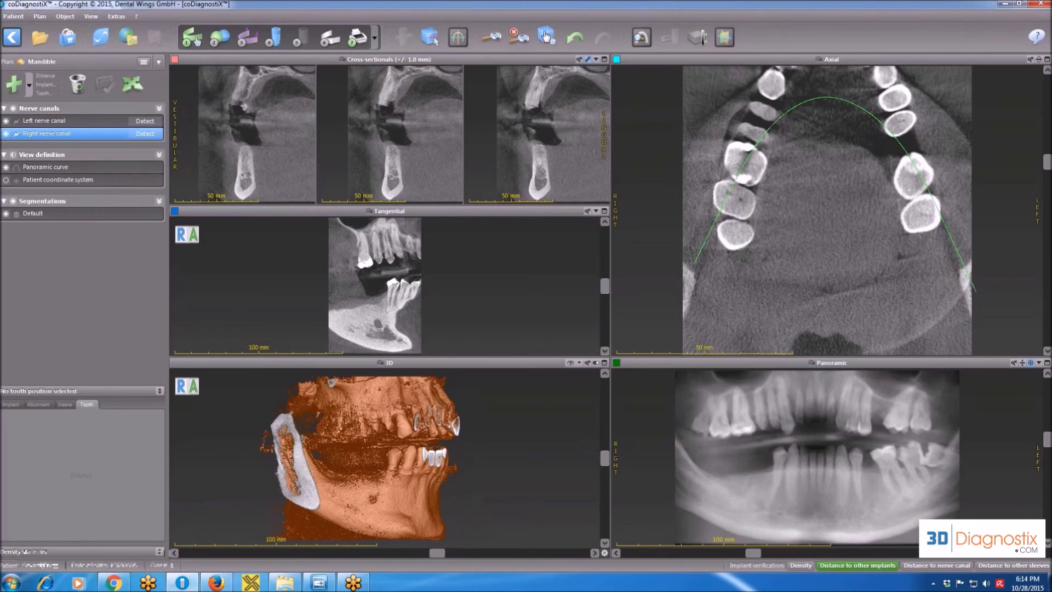
Pan the images in the cross-sectional views and maximize the cross-sectional window
{"action": "left_click", "coordinate": [552, 40]}
{"action": "left_click_drag", "start_coordinate": [521, 133], "coordinate": [490, 121]}
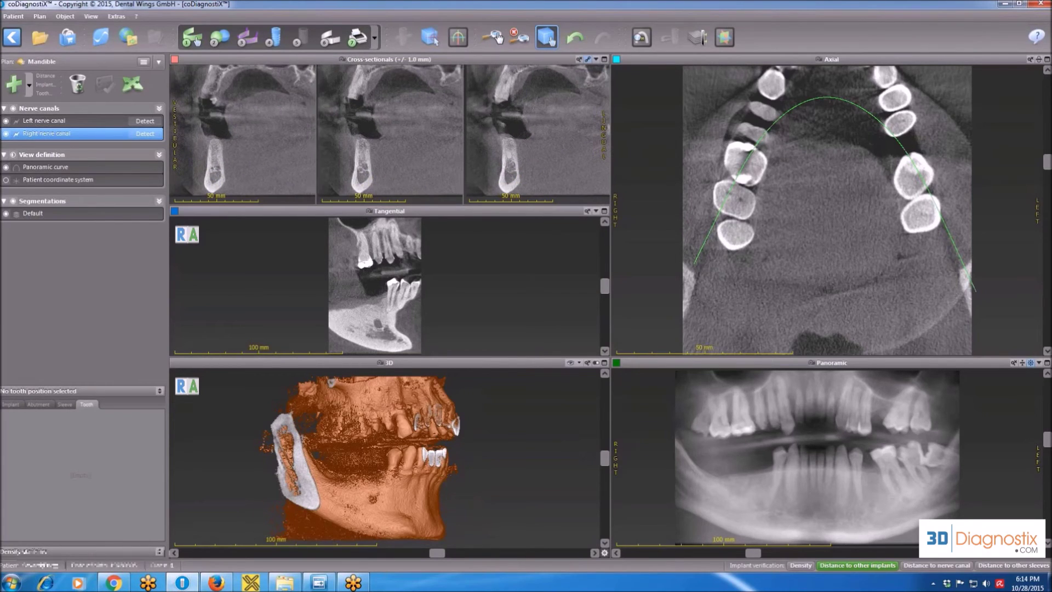
{"action": "double_click", "coordinate": [514, 59]}
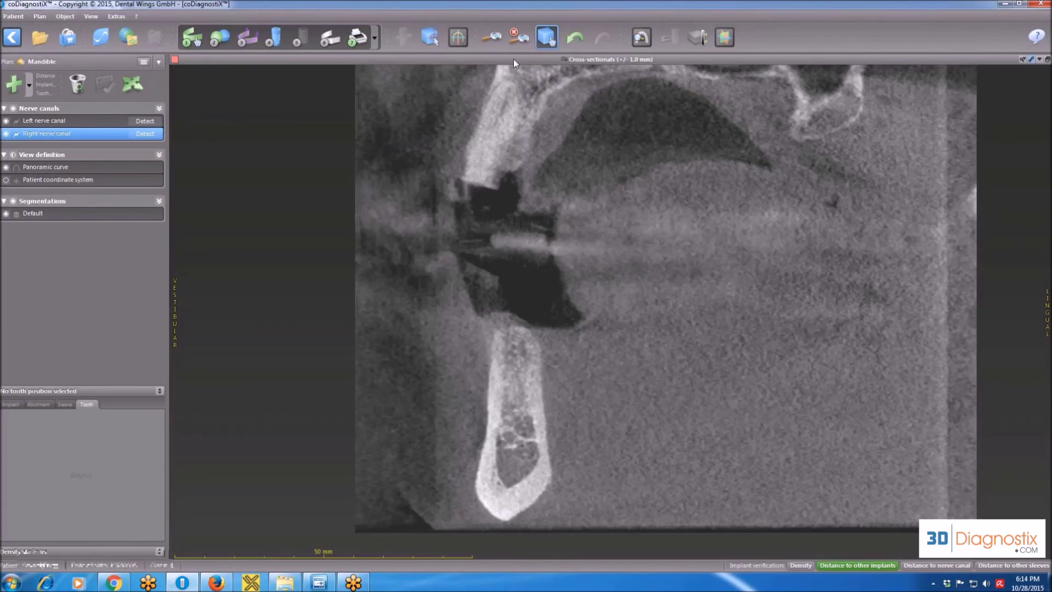
Zoom into the mandibular ridge in the maximized cross-section and pan down along the bone
{"action": "left_click", "coordinate": [492, 37]}
{"action": "left_click_drag", "start_coordinate": [507, 403], "coordinate": [490, 233]}
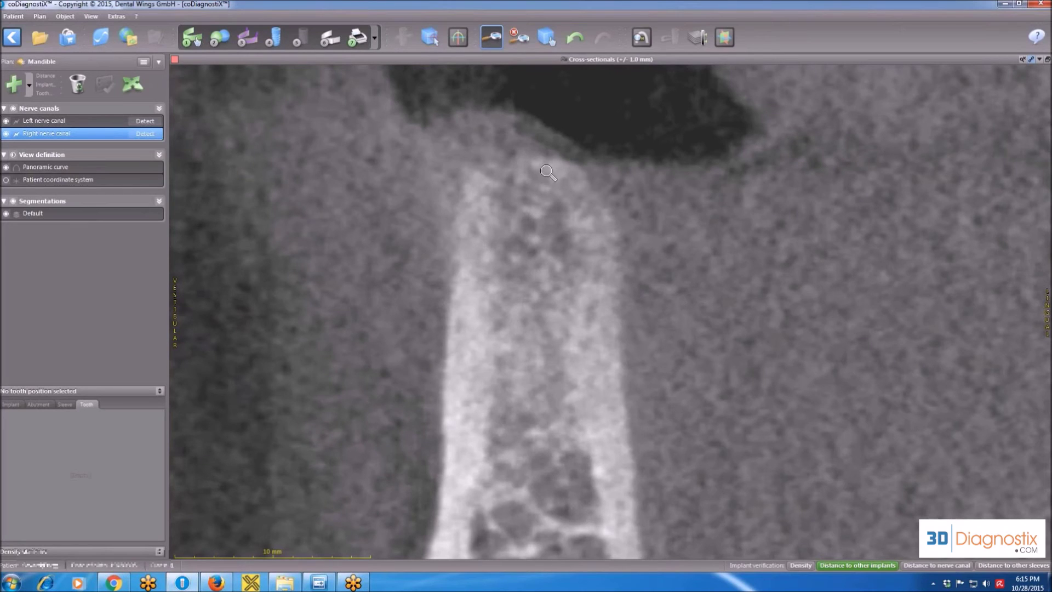
{"action": "left_click", "coordinate": [546, 38]}
{"action": "left_click_drag", "start_coordinate": [547, 451], "coordinate": [559, 350]}
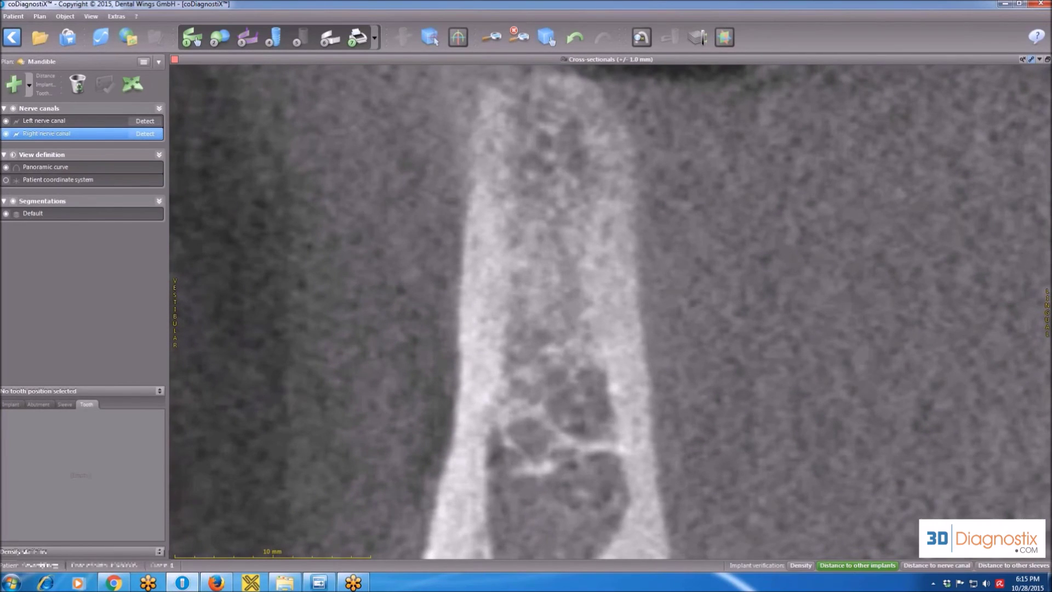
Reset the zoomed views and restore the multi-window layout with all cross-sectional images
{"action": "left_click", "coordinate": [547, 37]}
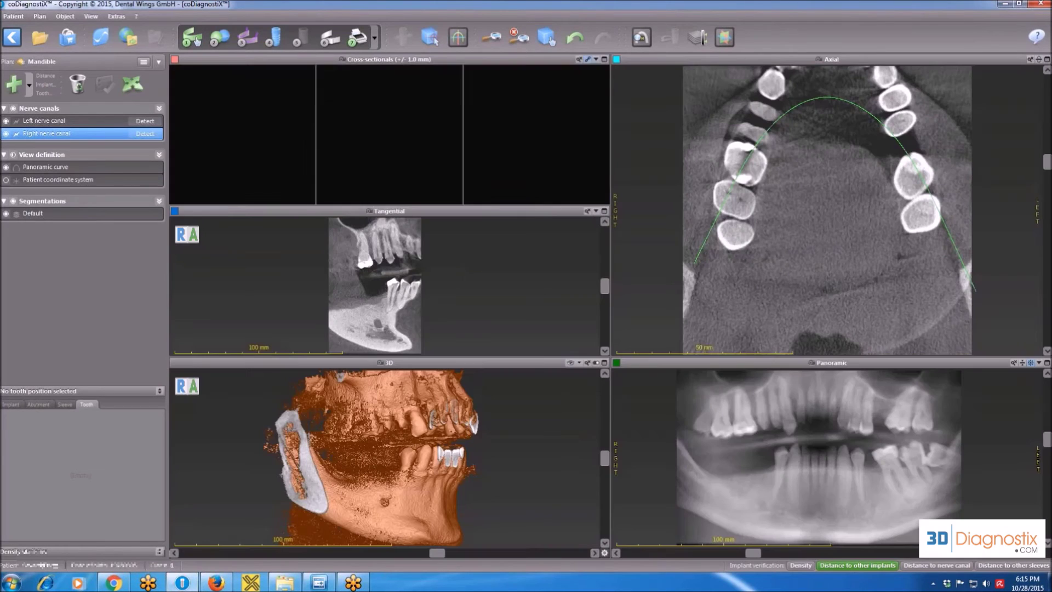
{"action": "double_click", "coordinate": [531, 57]}
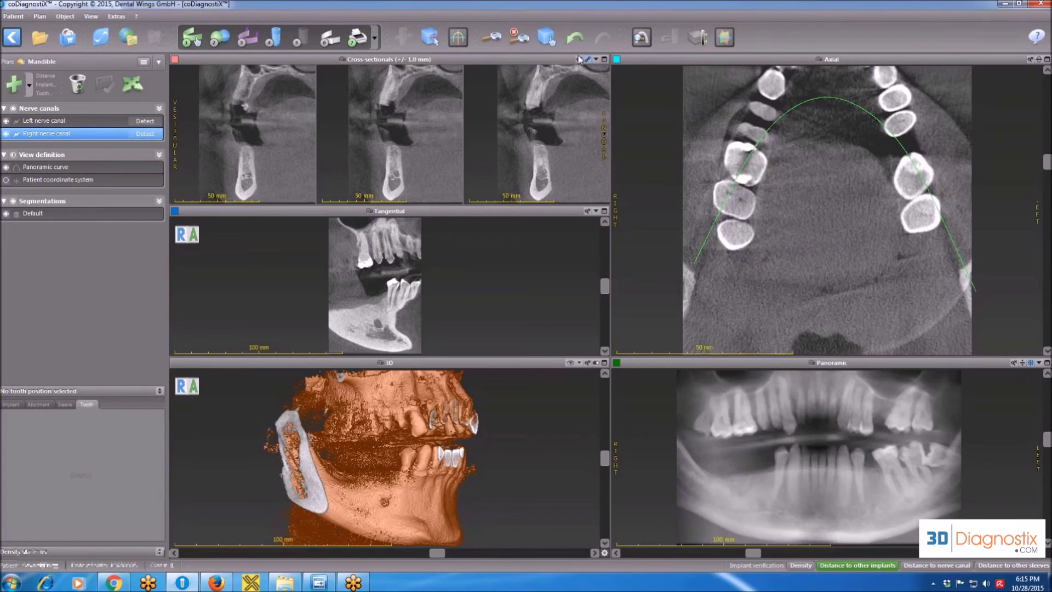
Undo the last two panoramic curve changes and redo both of them
{"action": "left_click", "coordinate": [577, 39]}
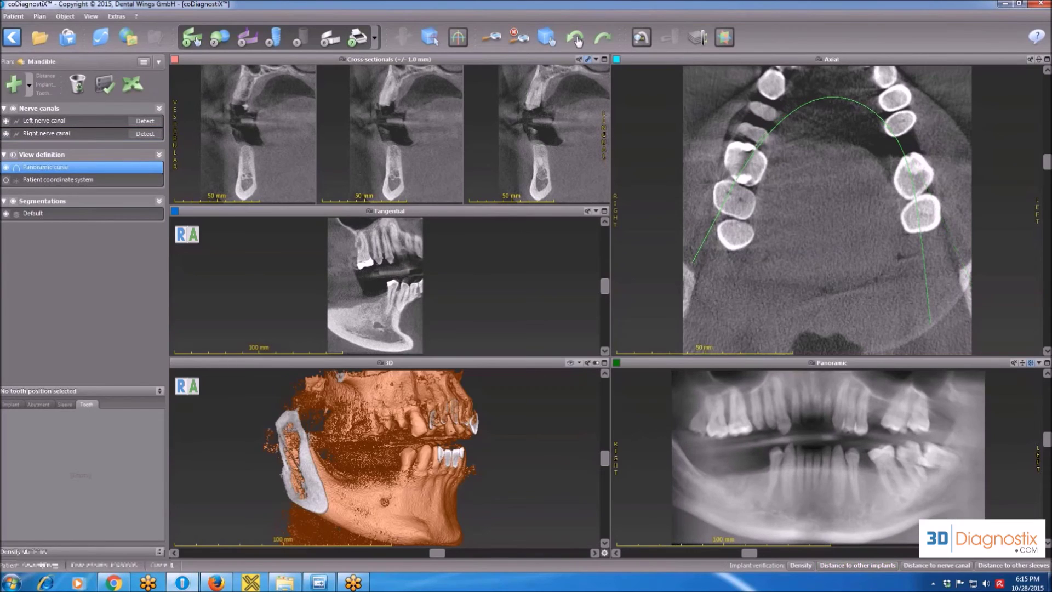
{"action": "left_click", "coordinate": [577, 38]}
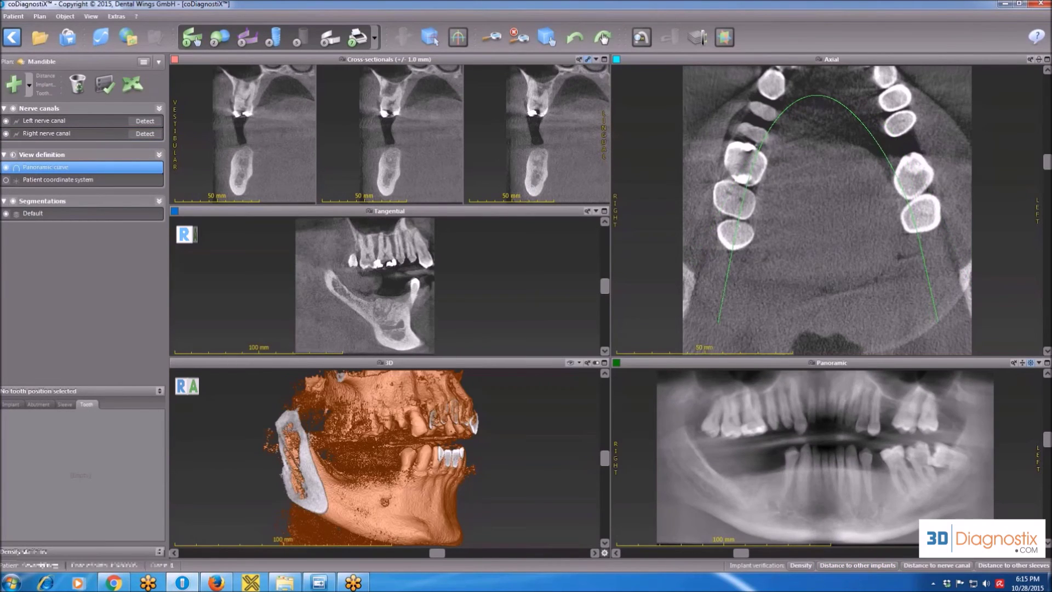
{"action": "left_click", "coordinate": [604, 40]}
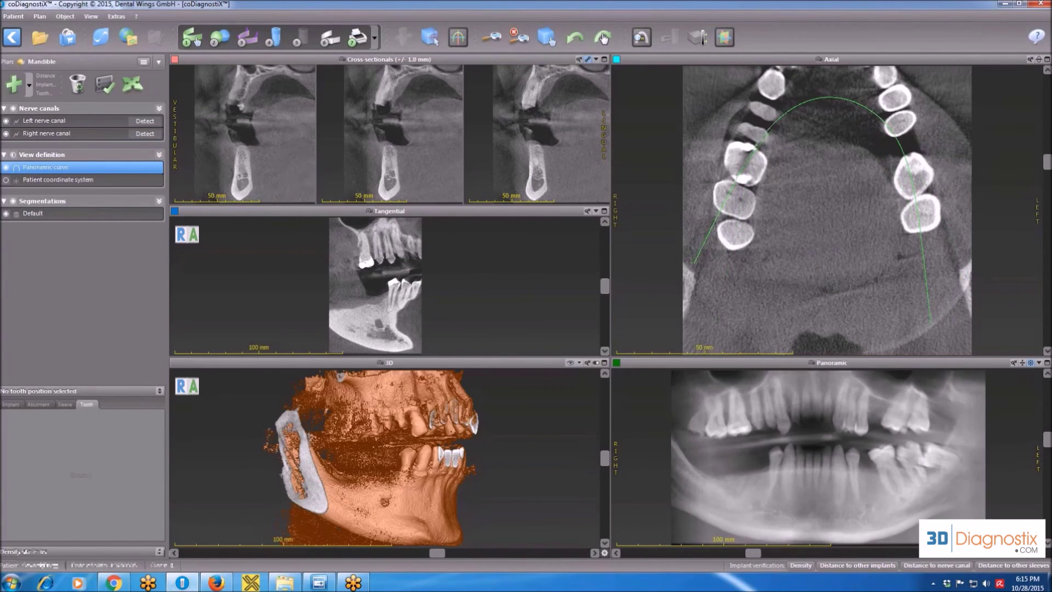
{"action": "left_click", "coordinate": [604, 40]}
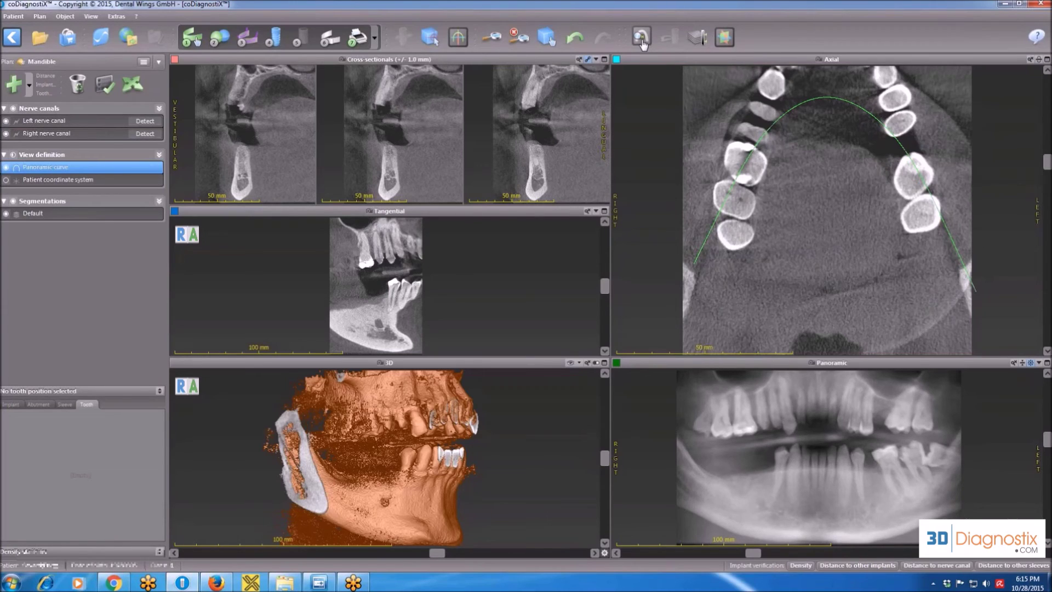
Activate the circular density probe, examine the mandibular ridge in the maximized cross-section, and return to the multi-window layout
{"action": "left_click", "coordinate": [644, 40]}
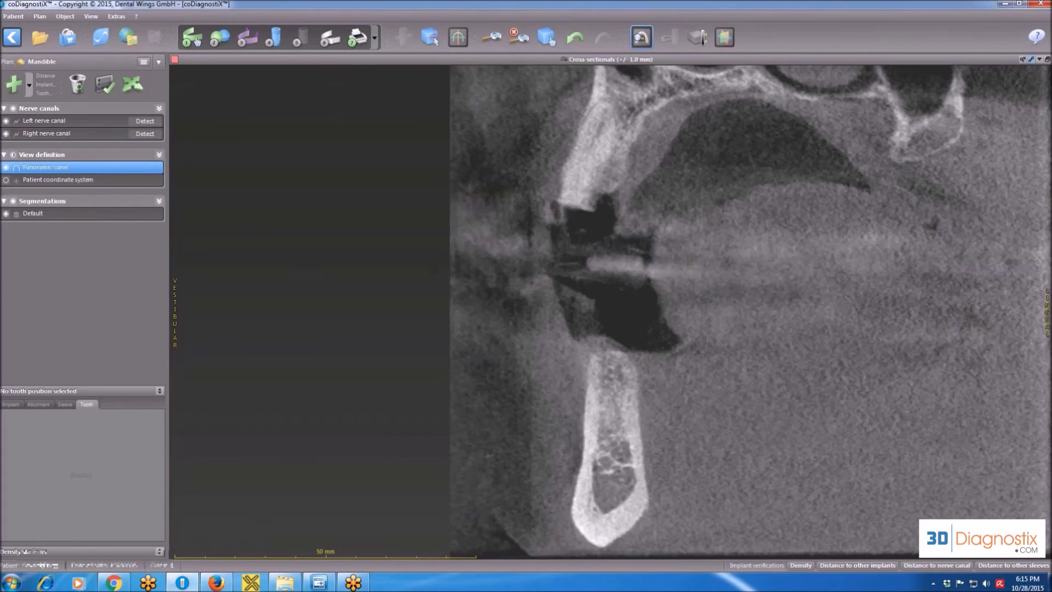
{"action": "mouse_move", "coordinate": [616, 421]}
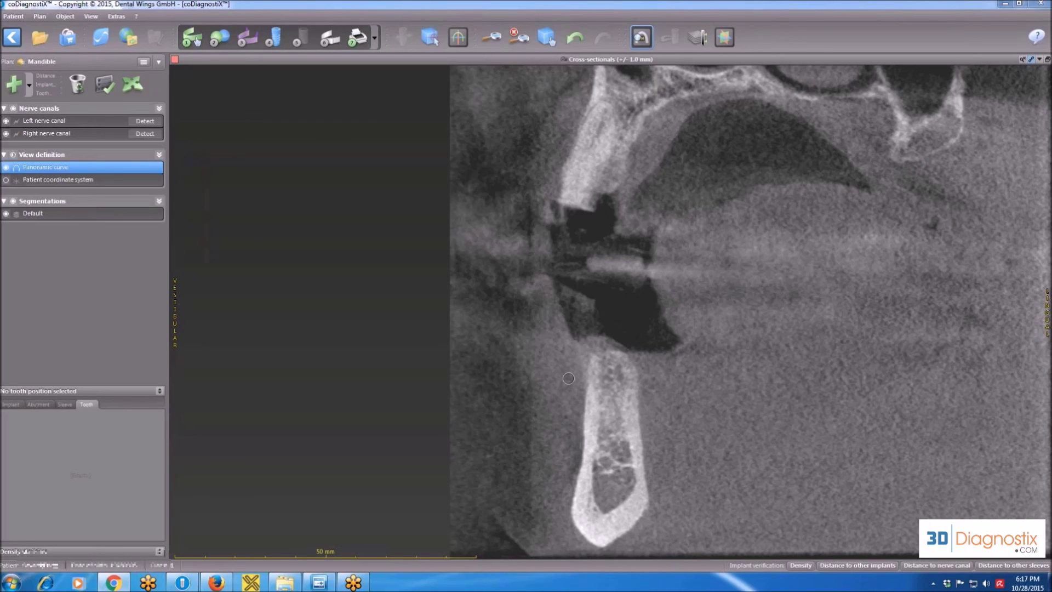
{"action": "left_click", "coordinate": [610, 378]}
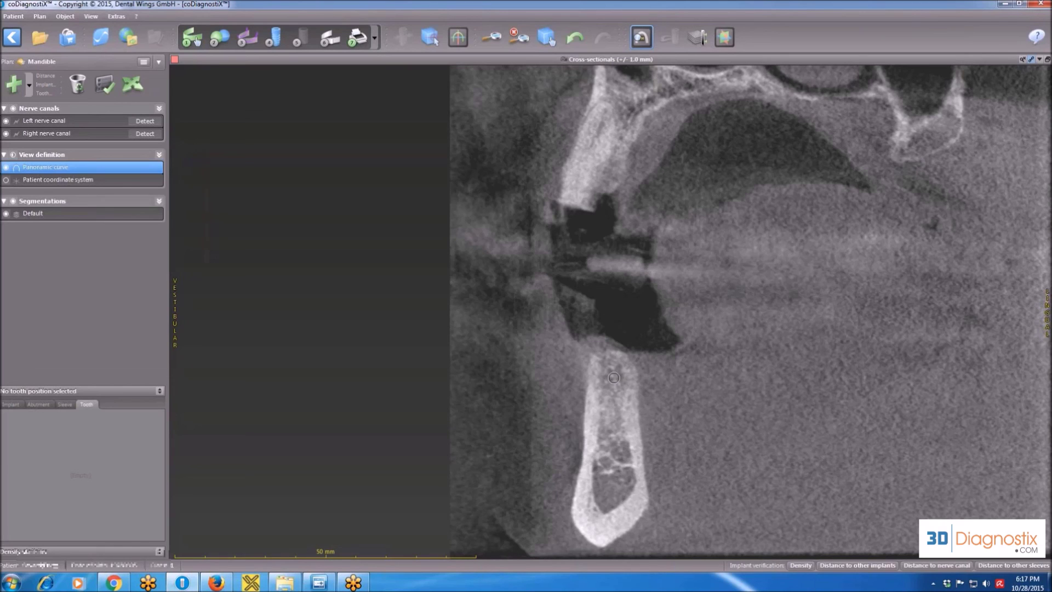
{"action": "double_click", "coordinate": [708, 57]}
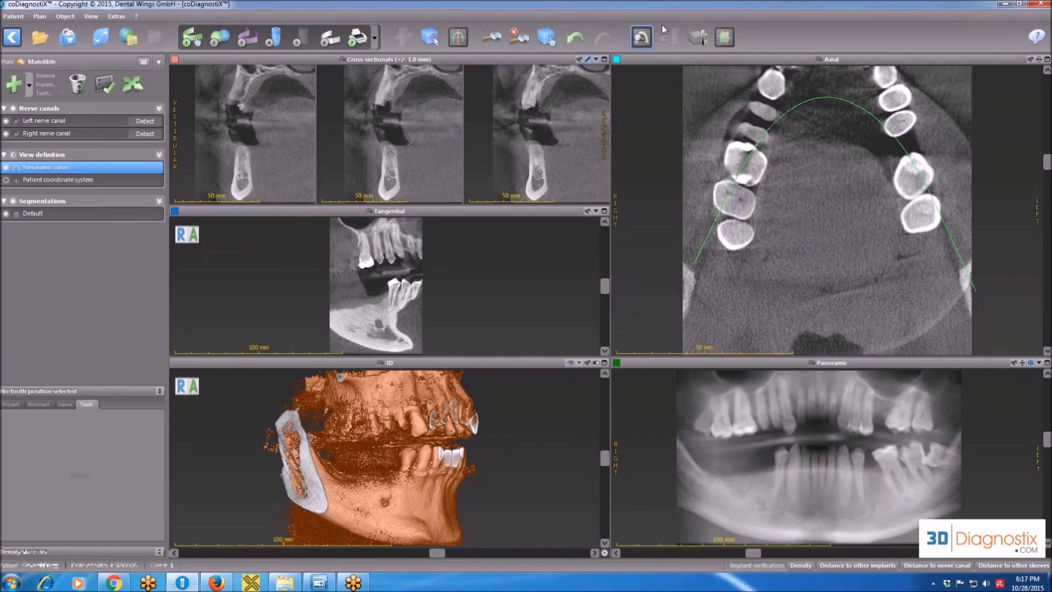
Try different white and black limits for the 2D views' grayscale, and confirm the range at -1024 to 1650
{"action": "left_click", "coordinate": [698, 38]}
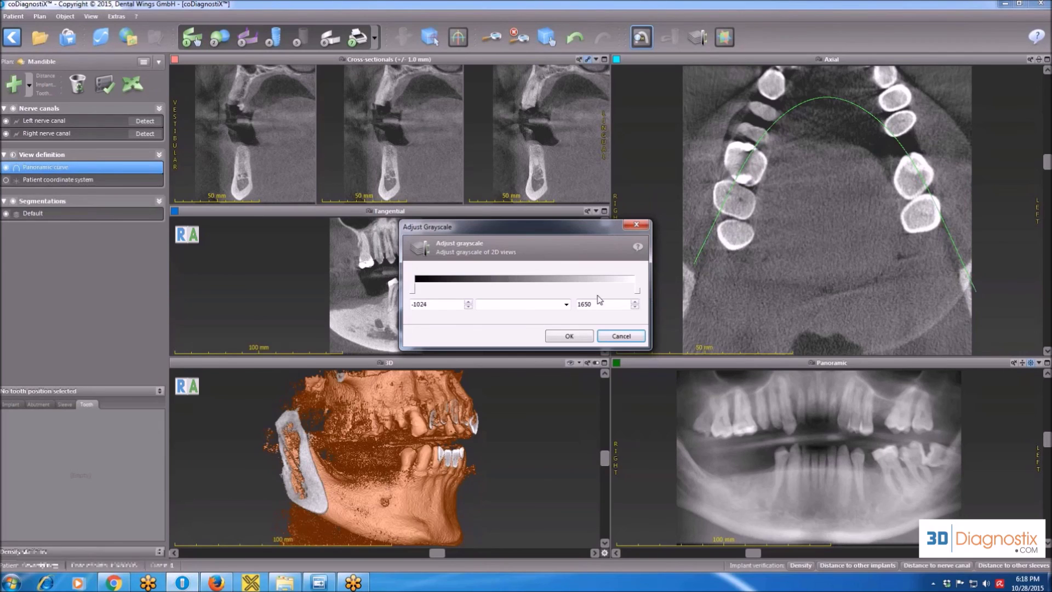
{"action": "mouse_move", "coordinate": [637, 294]}
{"action": "left_mouse_down"}
{"action": "mouse_move", "coordinate": [597, 295]}
{"action": "mouse_move", "coordinate": [640, 293]}
{"action": "left_mouse_up"}
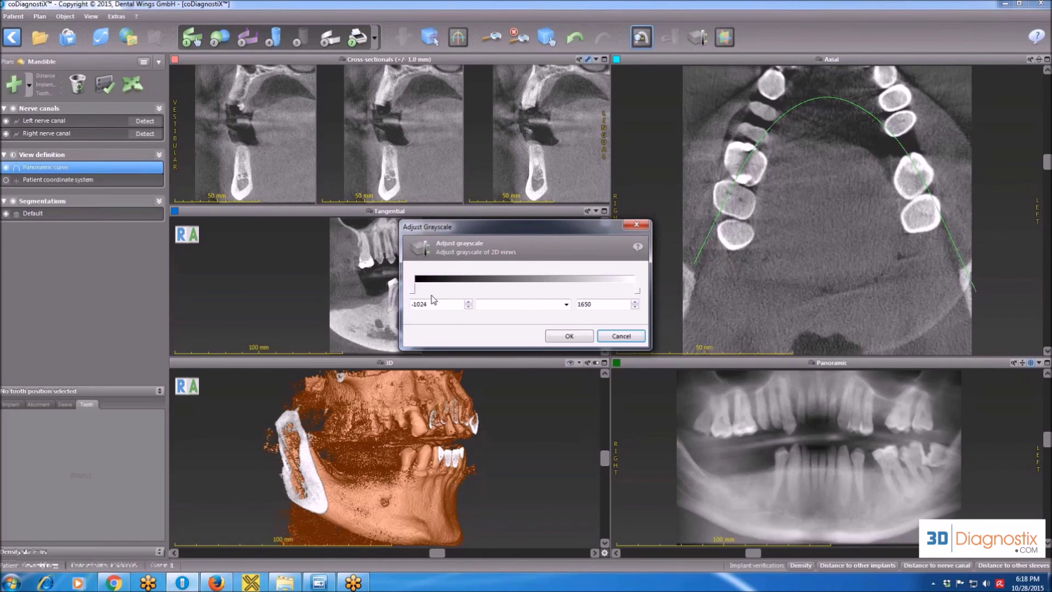
{"action": "mouse_move", "coordinate": [414, 292]}
{"action": "left_mouse_down"}
{"action": "mouse_move", "coordinate": [463, 290]}
{"action": "mouse_move", "coordinate": [411, 292]}
{"action": "left_mouse_up"}
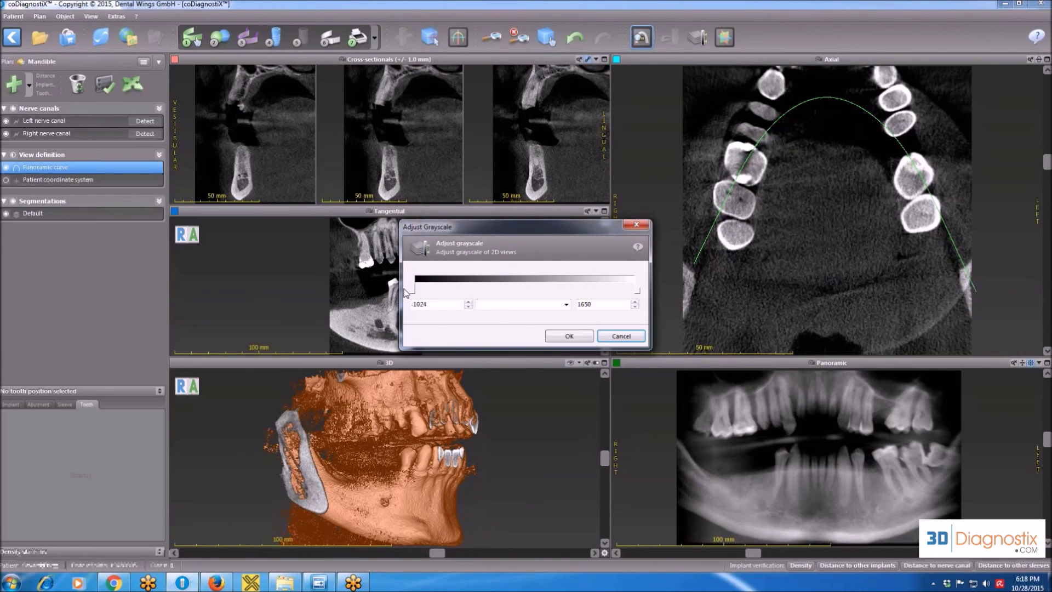
{"action": "left_click", "coordinate": [570, 336]}
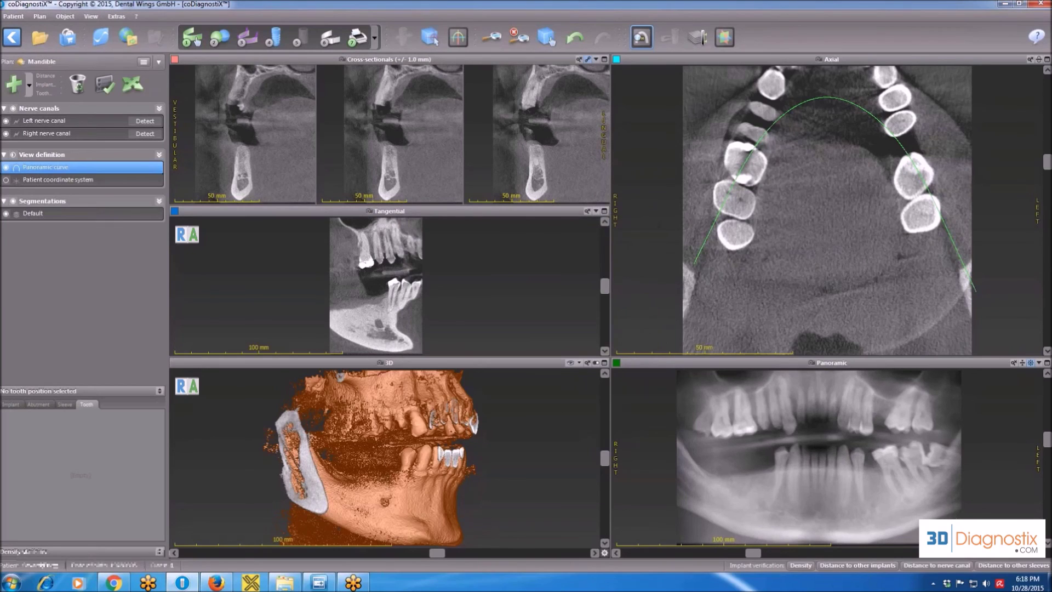
Turn on the 3D reference planes, rotate the model to a slightly tilted front view, and move the axial slice down to the lower teeth
{"action": "left_click", "coordinate": [725, 36]}
{"action": "left_click_drag", "start_coordinate": [441, 554], "coordinate": [377, 553]}
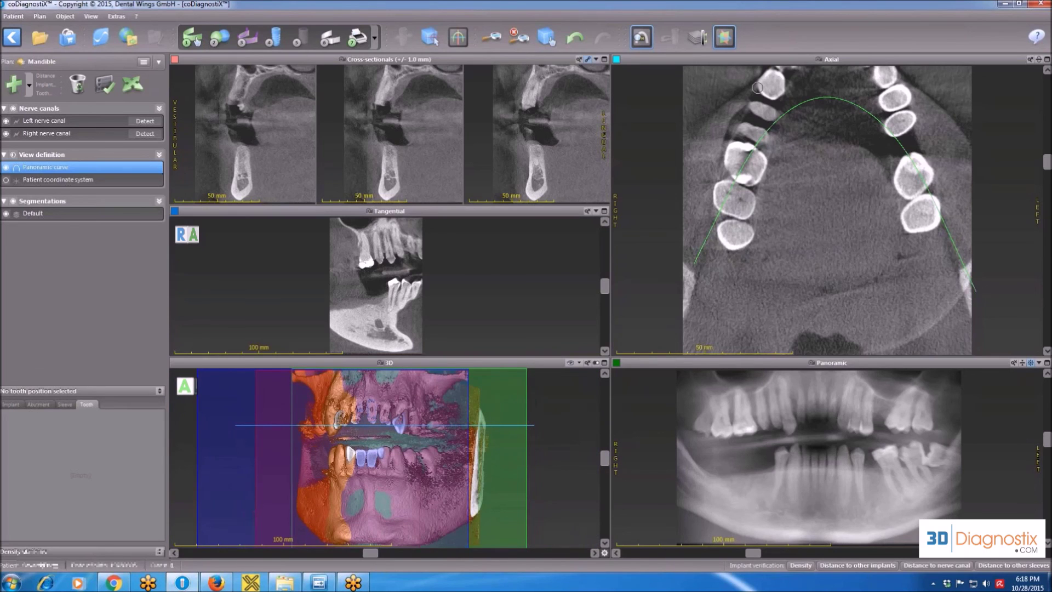
{"action": "scroll", "coordinate": [829, 209], "scroll_direction": "down", "scroll_amount": 3}
{"action": "scroll", "coordinate": [828, 209], "scroll_direction": "down", "scroll_amount": 10}
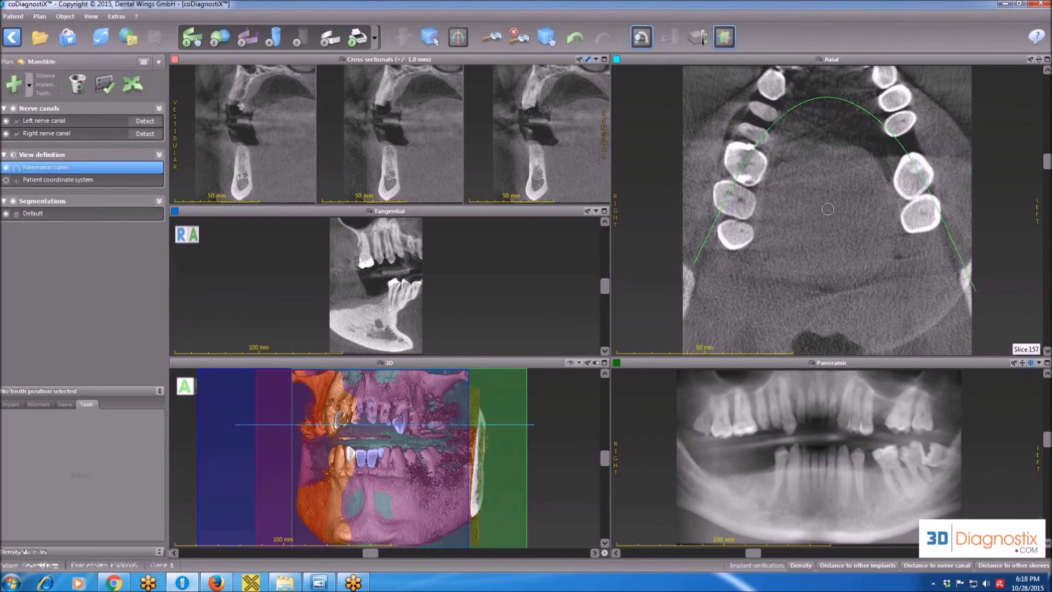
{"action": "scroll", "coordinate": [828, 209], "scroll_direction": "down", "scroll_amount": 13}
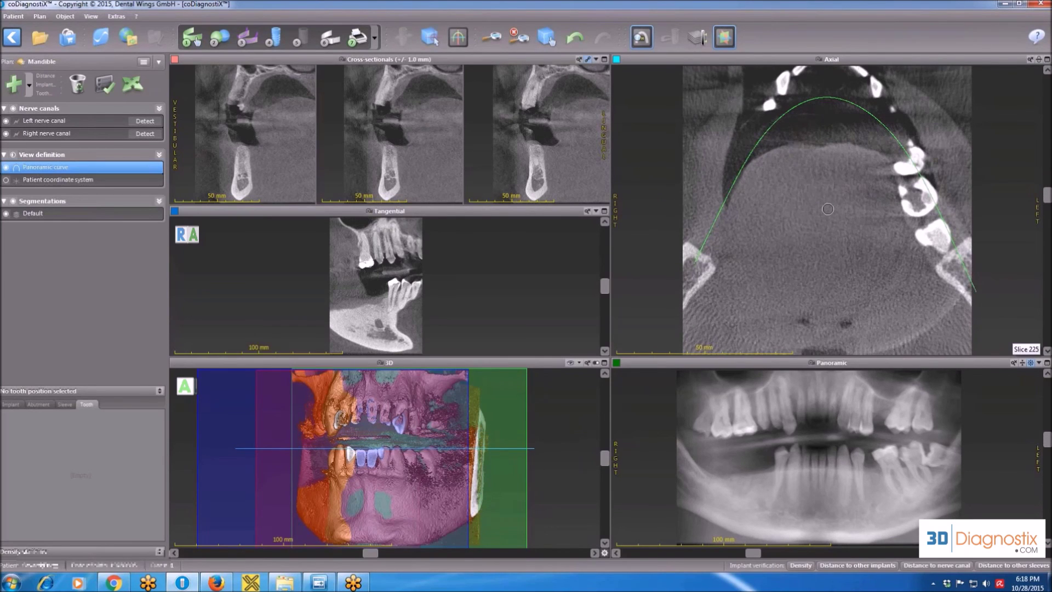
{"action": "left_click_drag", "start_coordinate": [475, 467], "coordinate": [474, 462]}
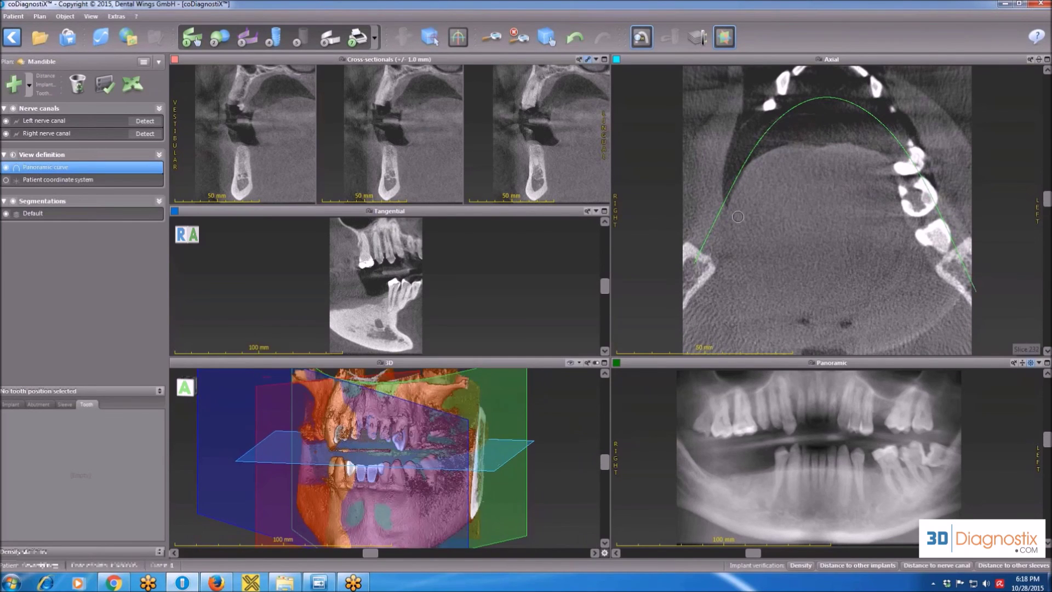
{"action": "scroll", "coordinate": [374, 130], "scroll_direction": "down", "scroll_amount": 6}
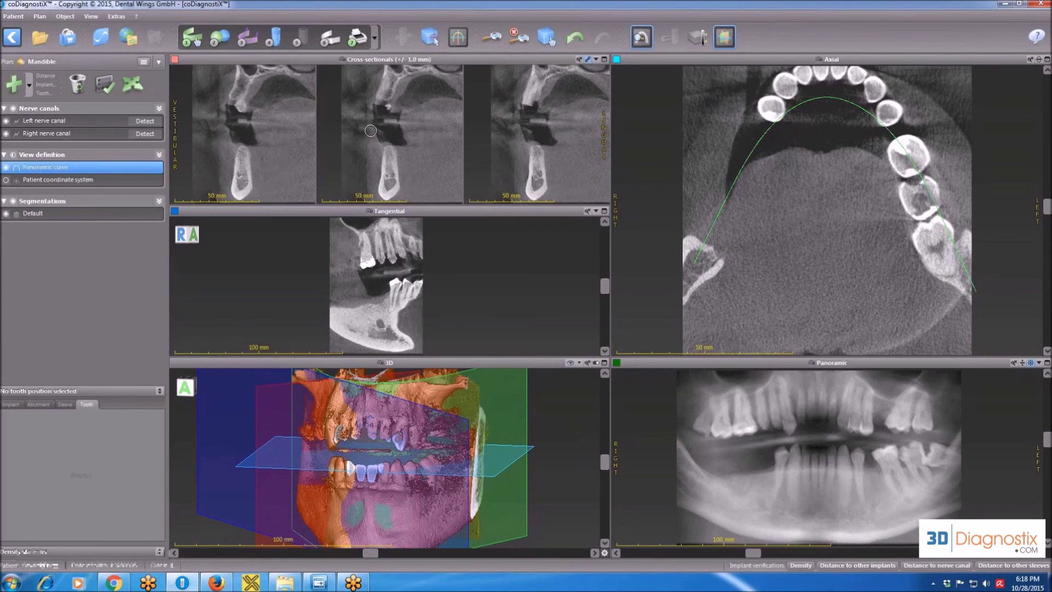
Move the cross-sectional, tangential and panoramic slices to follow their planes on the 3D model, and turn off the 3D reference planes
{"action": "scroll", "coordinate": [375, 130], "scroll_direction": "down", "scroll_amount": 8}
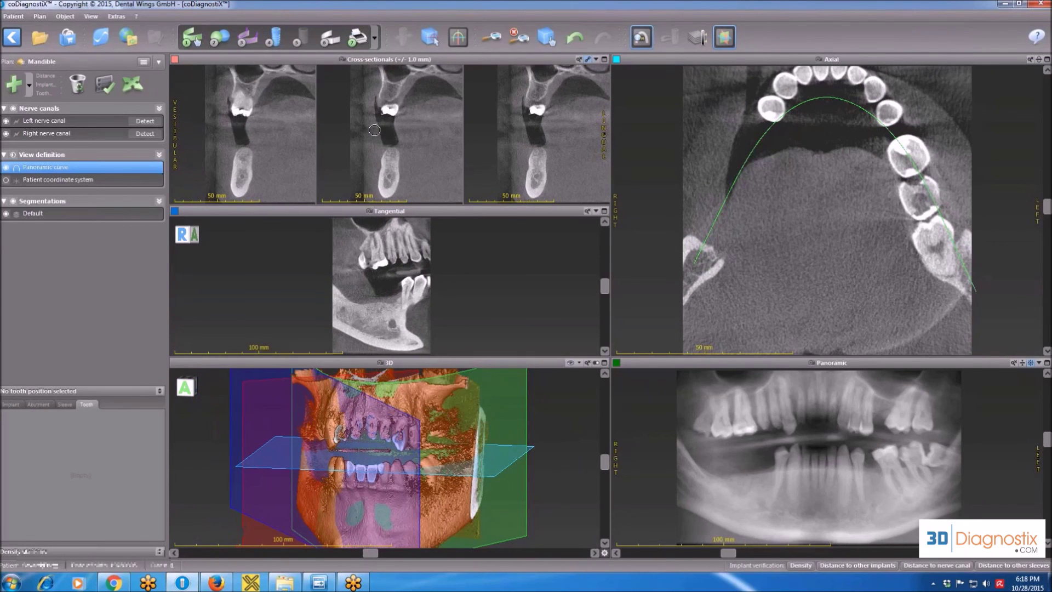
{"action": "scroll", "coordinate": [383, 130], "scroll_direction": "down", "scroll_amount": 8}
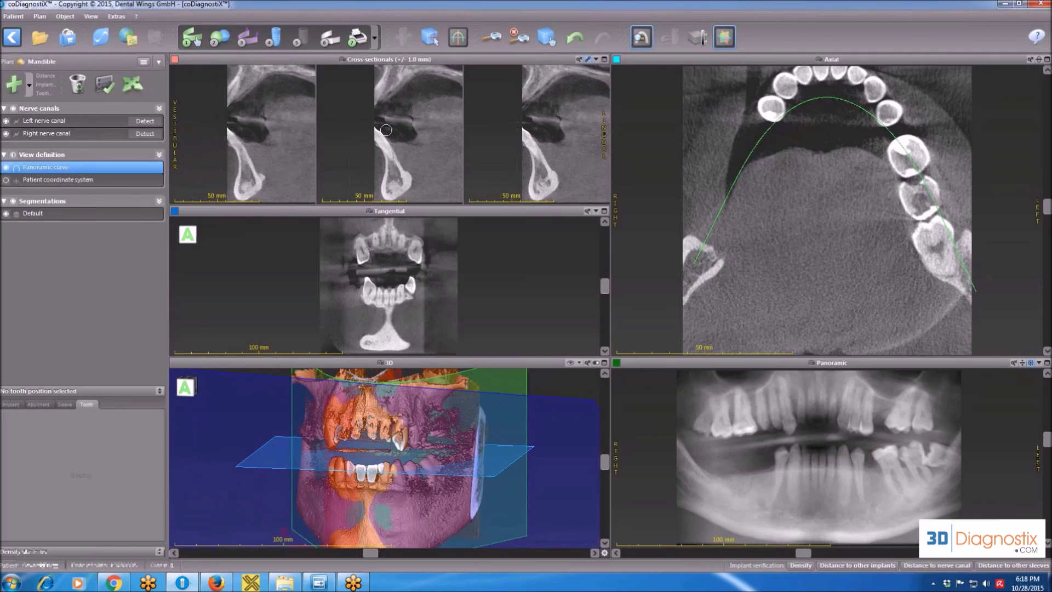
{"action": "scroll", "coordinate": [387, 126], "scroll_direction": "down", "scroll_amount": 3}
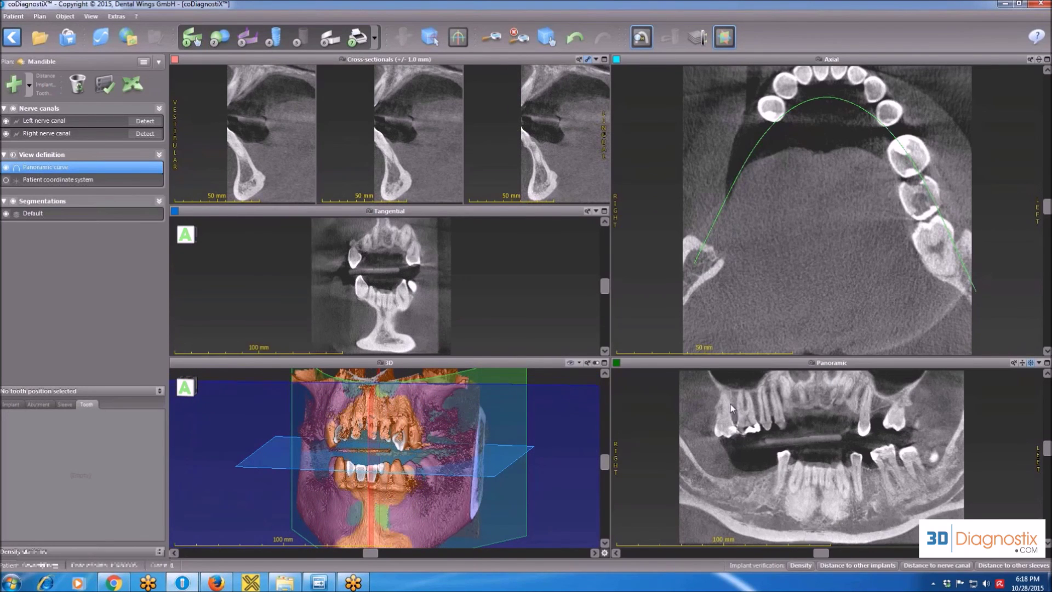
{"action": "left_click", "coordinate": [725, 37]}
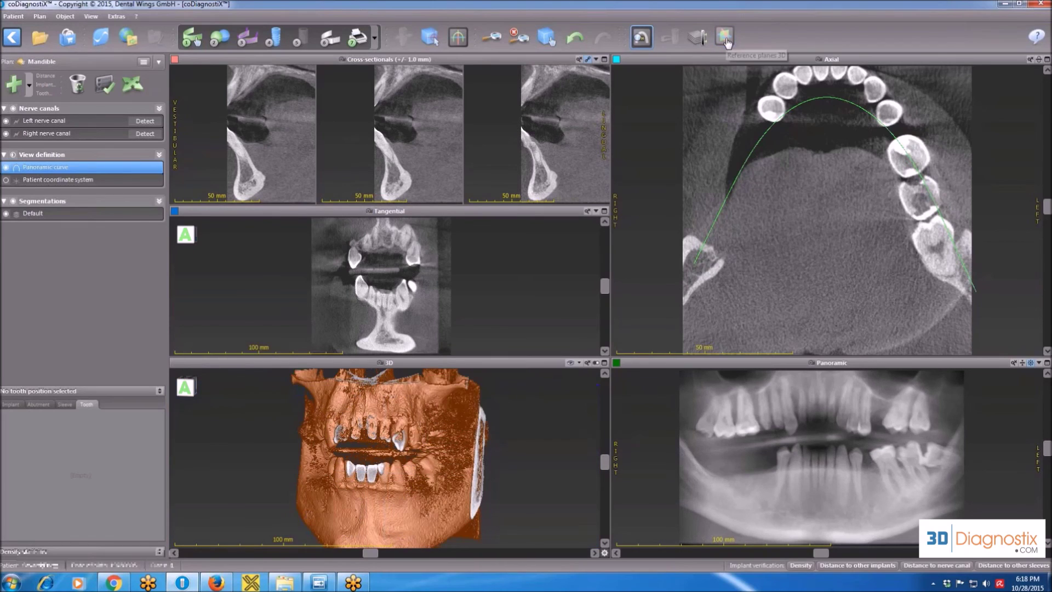